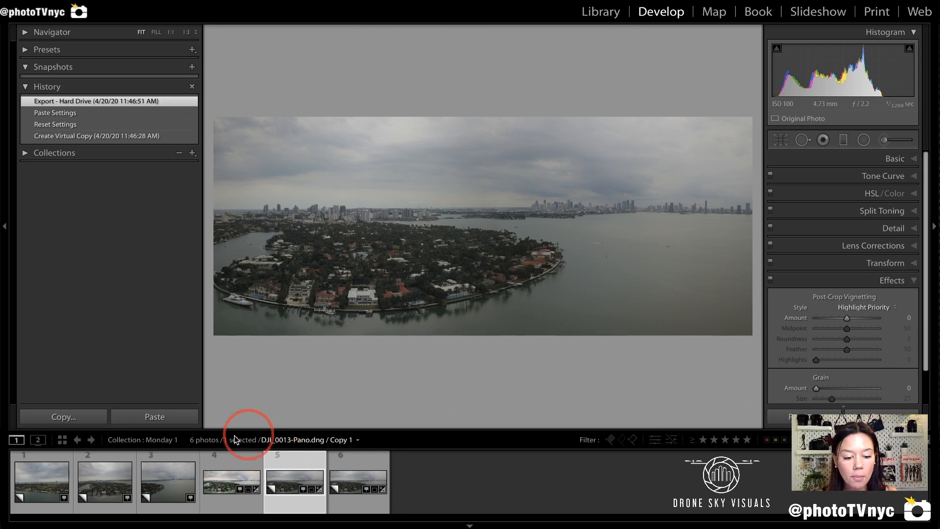
# Step: Compare the drone photos DJI_0013.JPG, DJI_0014.JPG and DJI_0015.JPG for overlapping parts of the shoreline and island
pyautogui.click(51, 484)
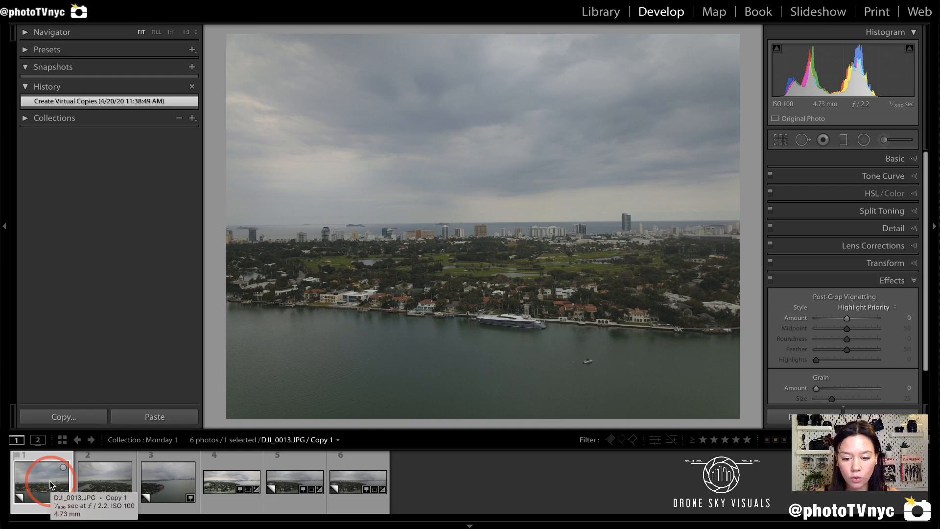
pyautogui.press('Right')
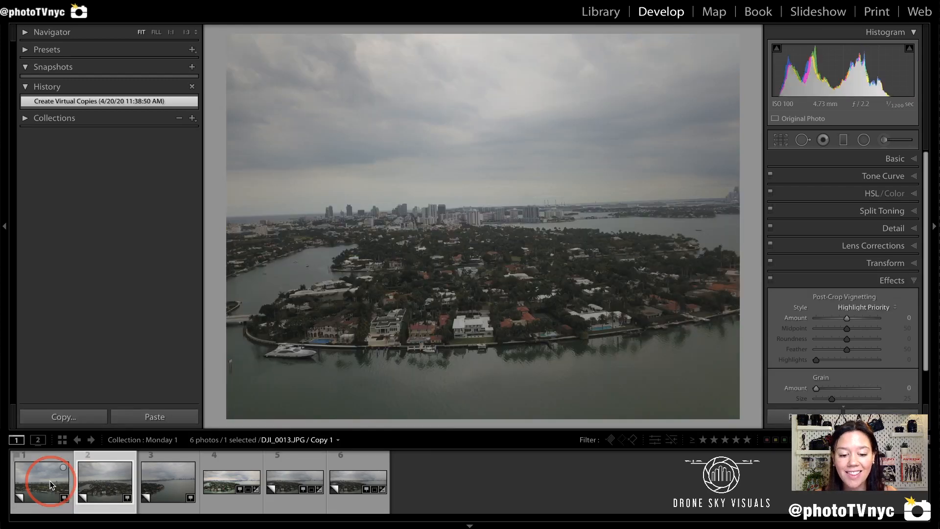
pyautogui.press('Right')
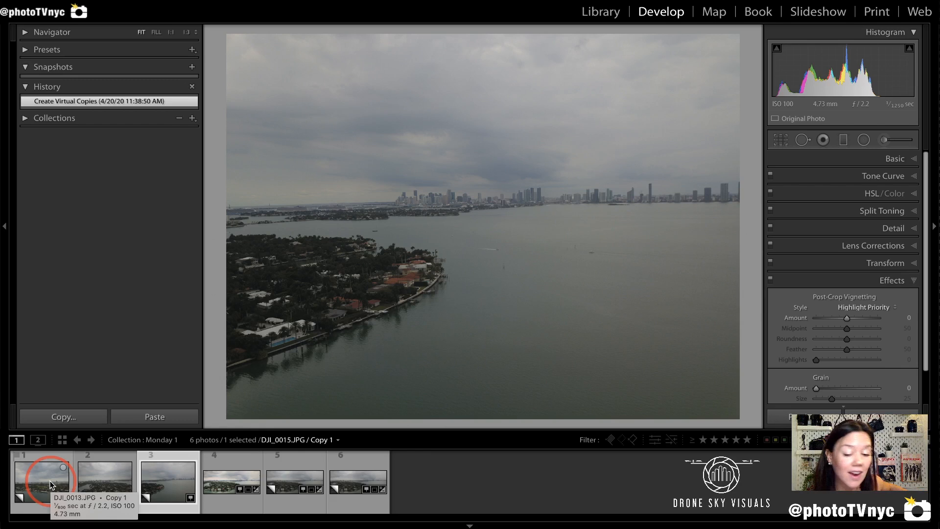
pyautogui.press('Left')
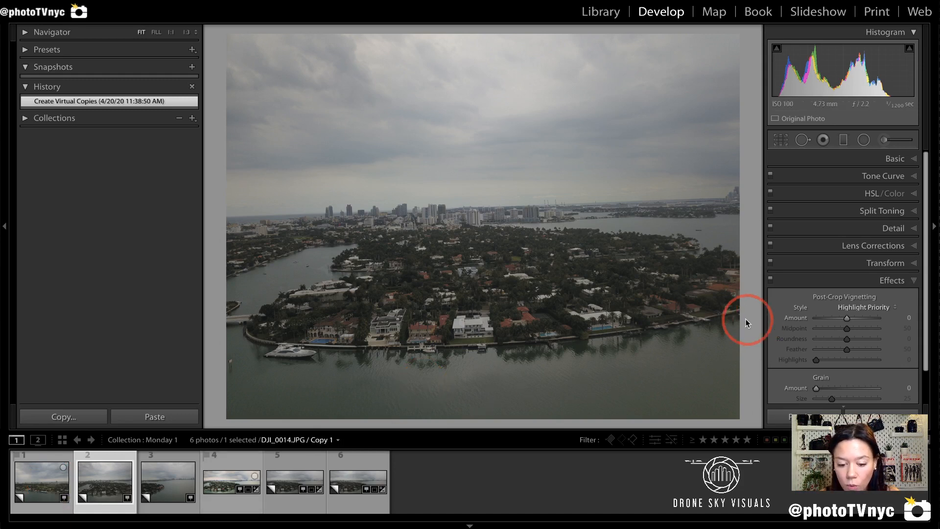
pyautogui.moveTo(728, 322)
pyautogui.mouseDown()
pyautogui.moveTo(752, 271)
pyautogui.moveTo(747, 335)
pyautogui.moveTo(724, 331)
pyautogui.mouseUp()
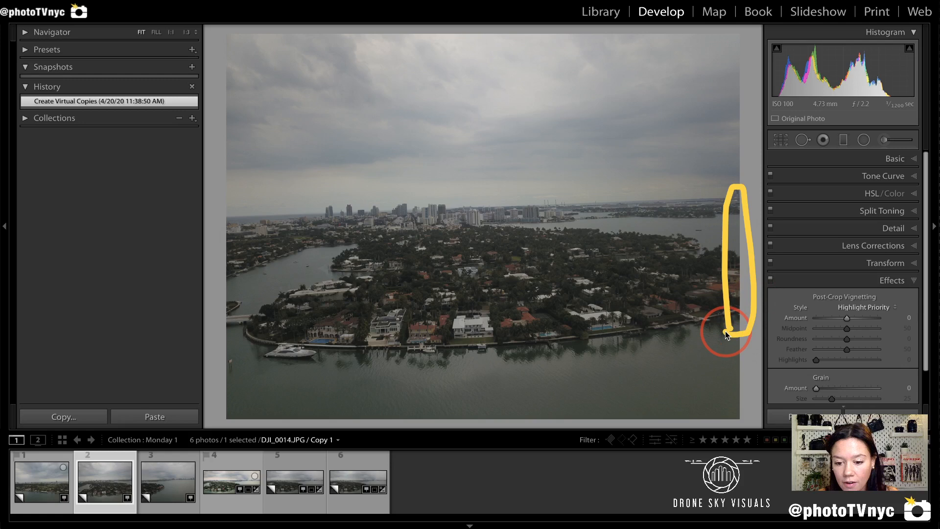
pyautogui.press('Right')
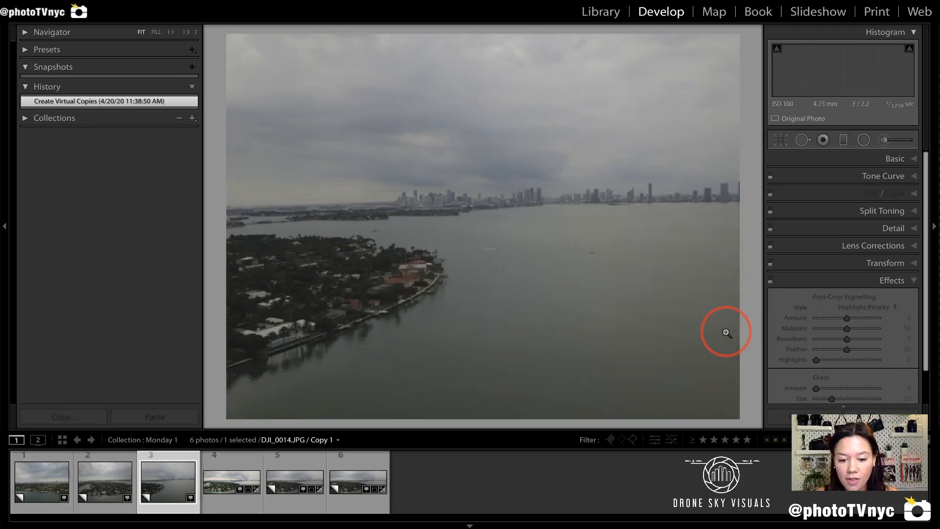
pyautogui.moveTo(232, 399)
pyautogui.mouseDown()
pyautogui.moveTo(311, 387)
pyautogui.moveTo(418, 340)
pyautogui.moveTo(470, 253)
pyautogui.moveTo(375, 189)
pyautogui.moveTo(304, 178)
pyautogui.moveTo(242, 191)
pyautogui.moveTo(223, 213)
pyautogui.moveTo(217, 243)
pyautogui.moveTo(213, 392)
pyautogui.moveTo(242, 395)
pyautogui.mouseUp()
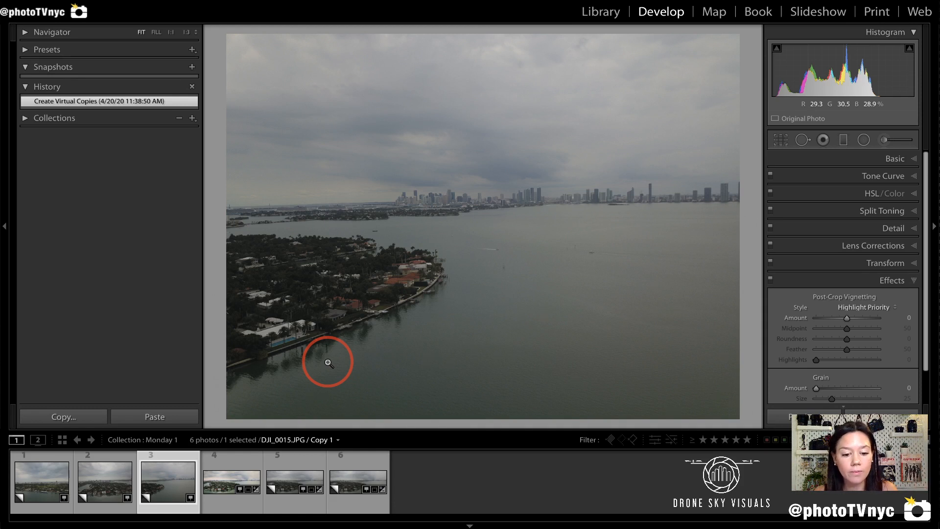
pyautogui.click(42, 474)
pyautogui.moveTo(267, 341)
pyautogui.mouseDown()
pyautogui.moveTo(347, 342)
pyautogui.moveTo(361, 196)
pyautogui.moveTo(175, 345)
pyautogui.moveTo(336, 320)
pyautogui.mouseUp()
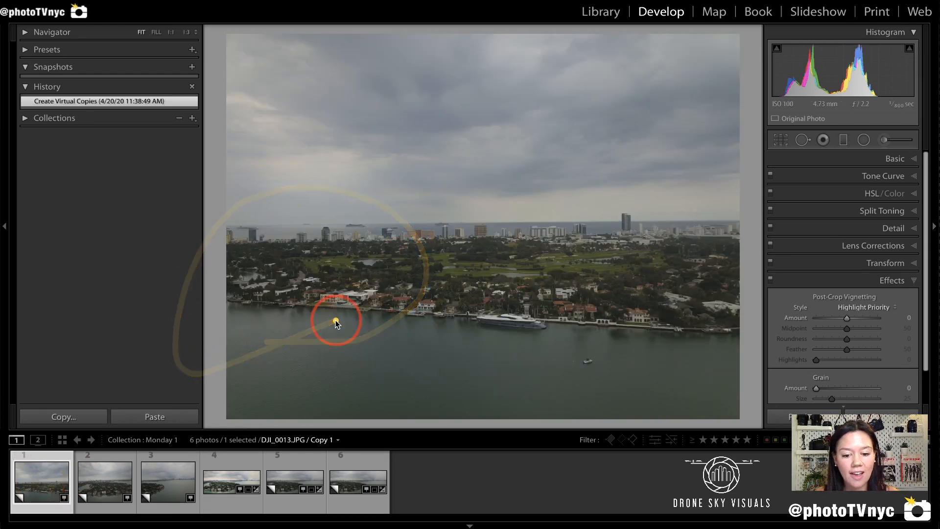
pyautogui.click(107, 488)
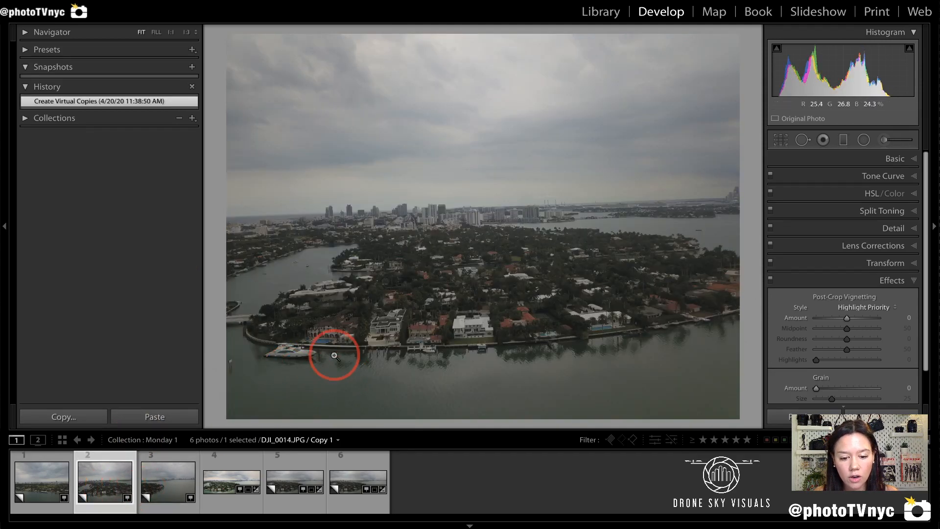
pyautogui.moveTo(257, 275)
pyautogui.mouseDown()
pyautogui.moveTo(213, 315)
pyautogui.moveTo(216, 347)
pyautogui.moveTo(239, 336)
pyautogui.mouseUp()
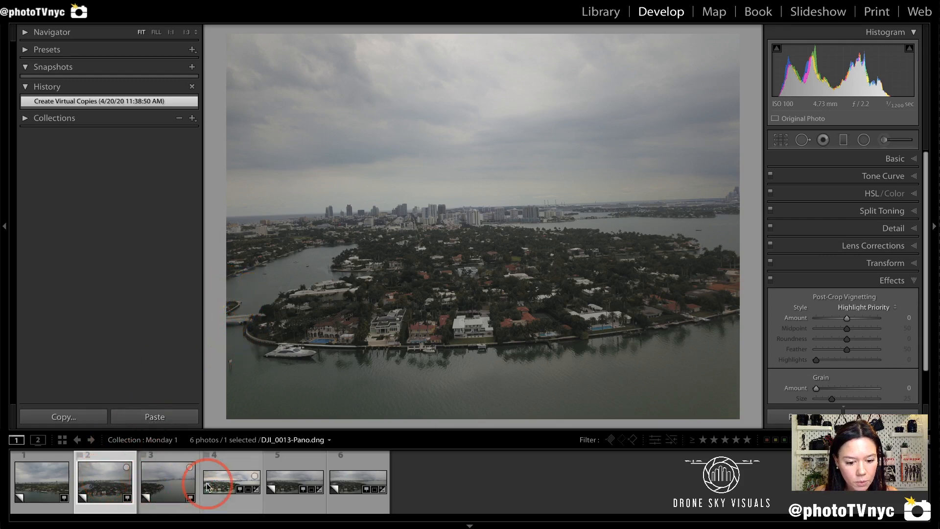
# Step: Examine the edited and unedited DJI_0013-Pano.dng panoramas alongside the source photo DJI_0015.JPG
pyautogui.click(223, 486)
pyautogui.click(298, 486)
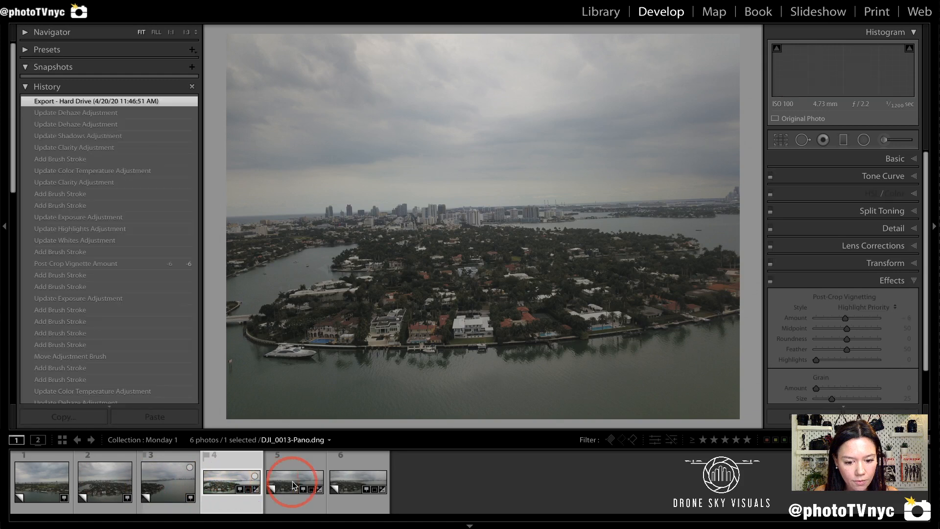
pyautogui.click(357, 480)
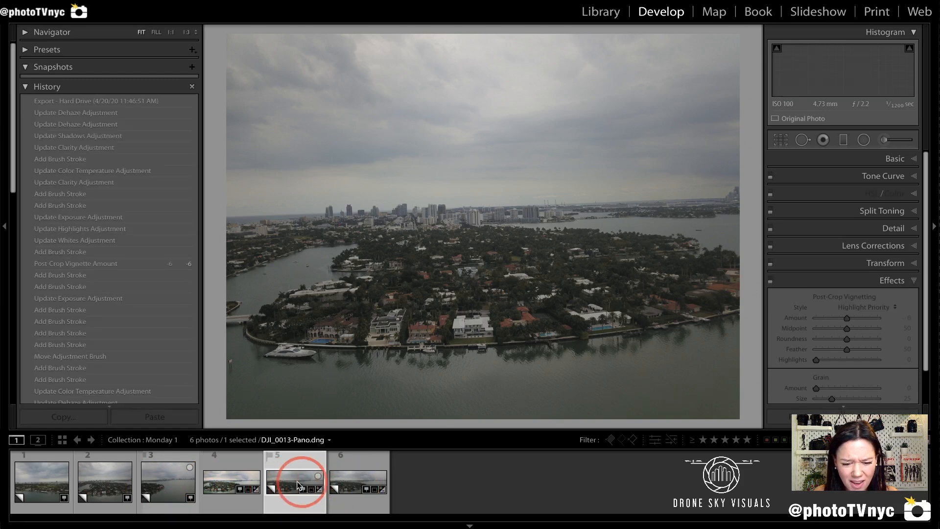
pyautogui.press('Left')
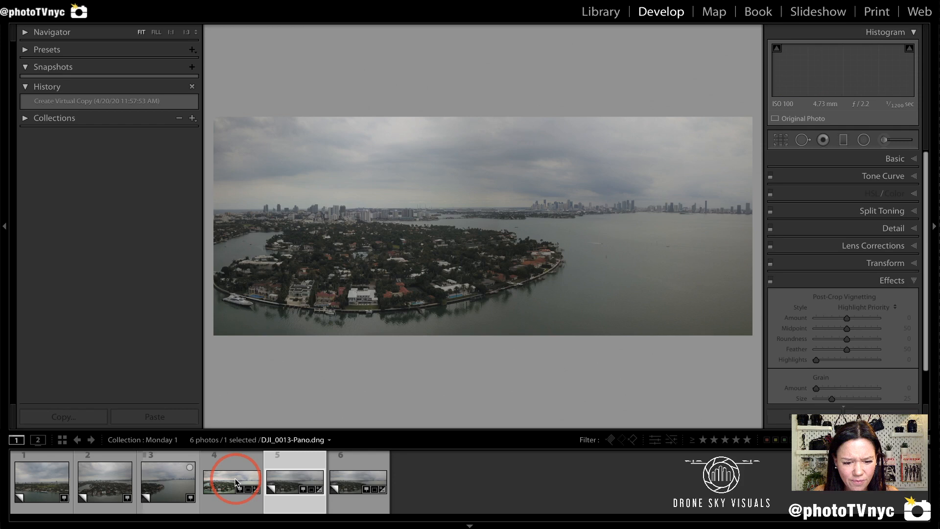
pyautogui.click(168, 482)
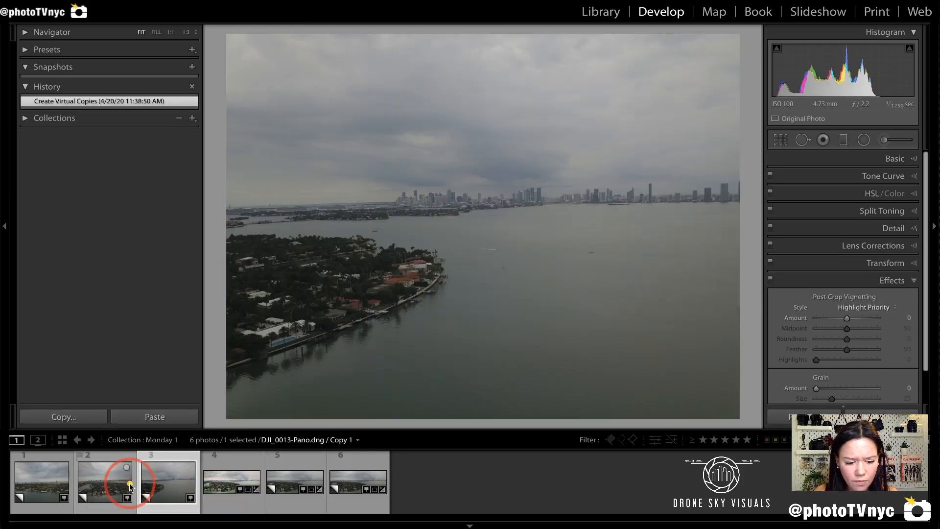
pyautogui.click(228, 484)
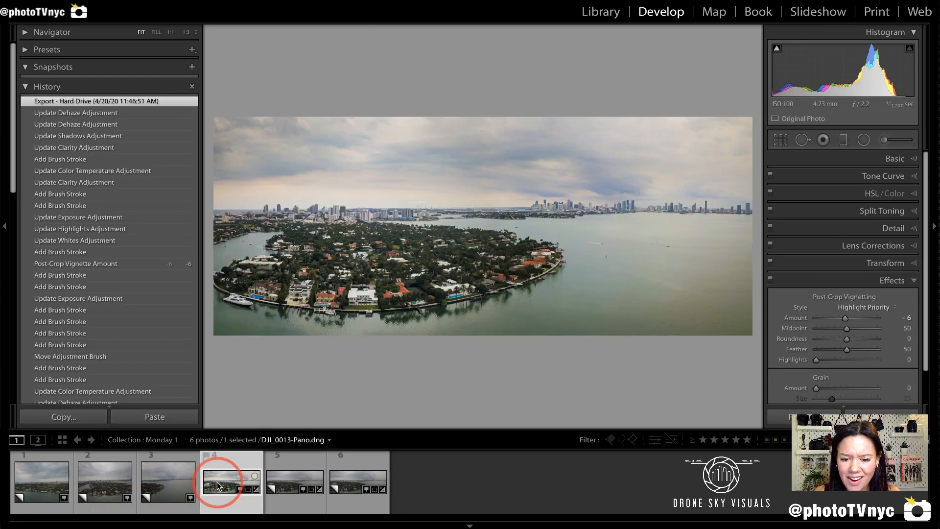
# Step: Select the overlapping photos DJI_0014.JPG and DJI_0015.JPG together
pyautogui.click(104, 489)
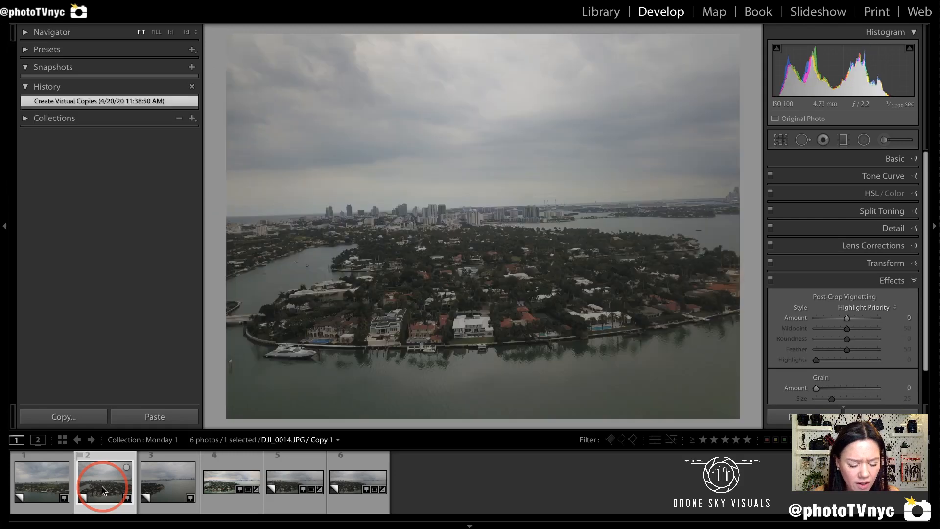
pyautogui.click(163, 480)
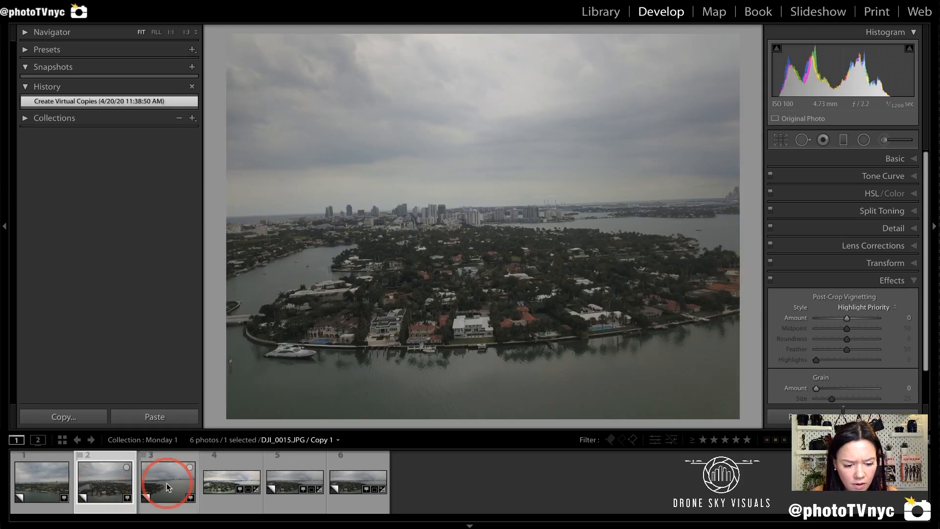
pyautogui.click(166, 483)
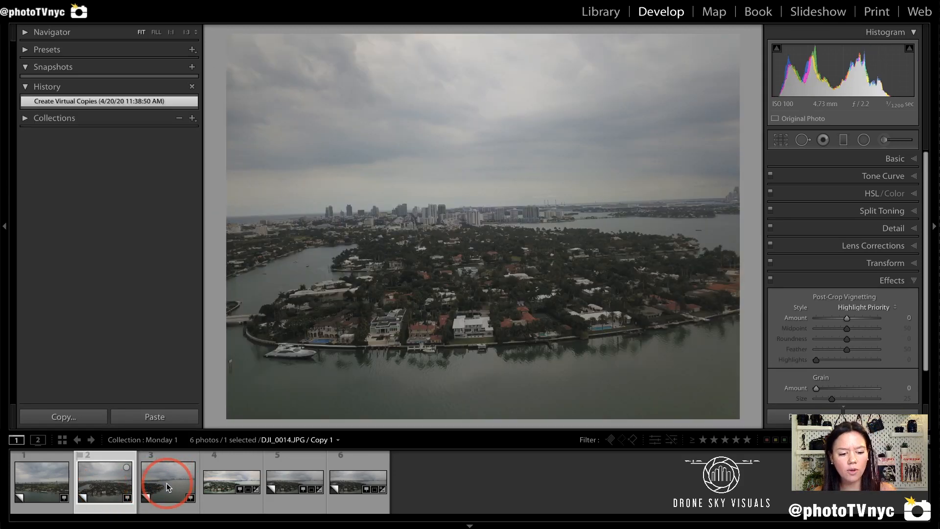
pyautogui.click(166, 483)
pyautogui.click(107, 485)
pyautogui.click(168, 481)
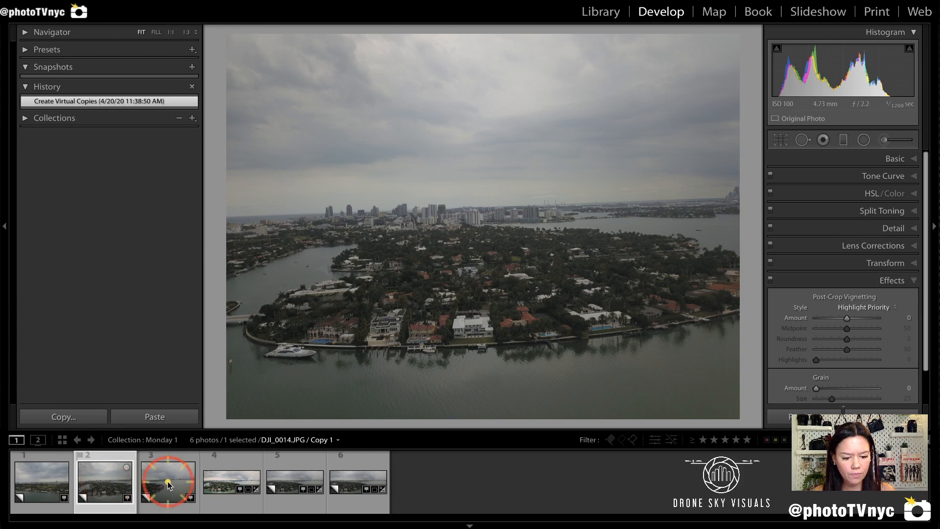
pyautogui.click(111, 486)
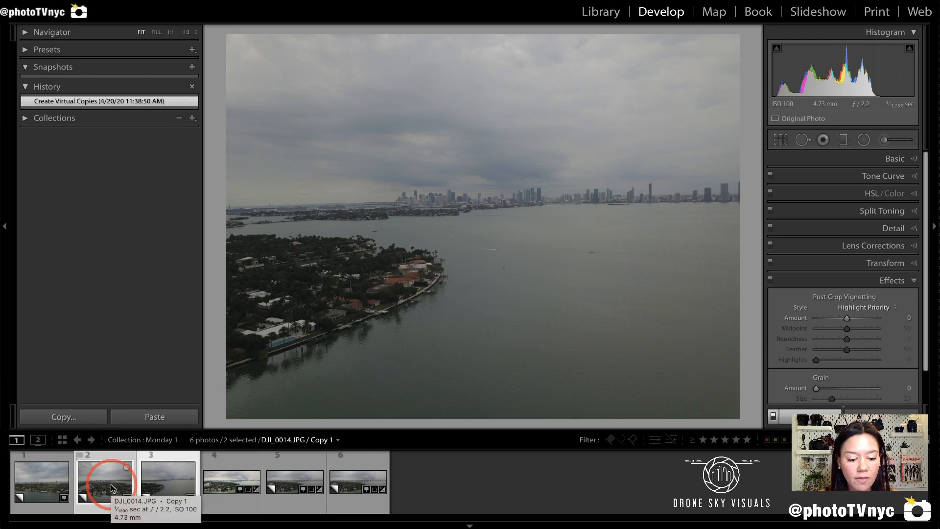
pyautogui.click(194, 471)
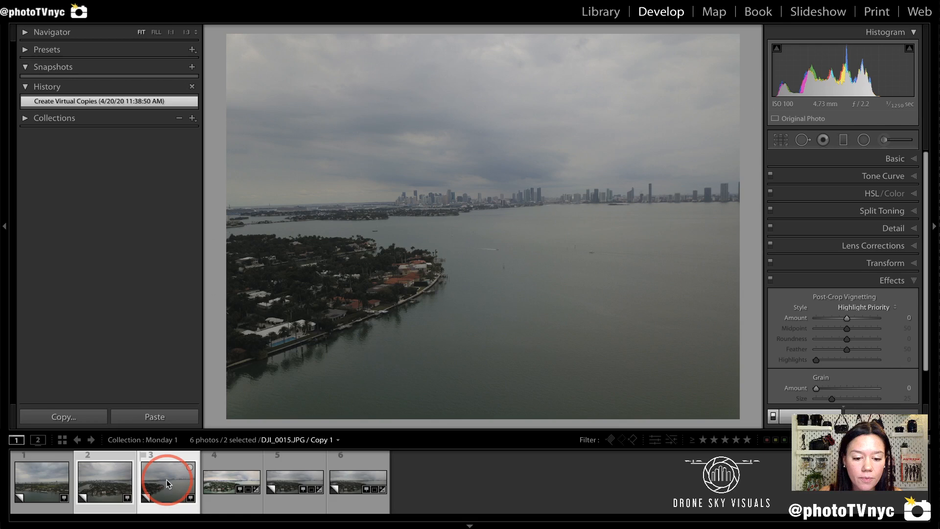
# Step: Start a Photo Merge panorama from the two selected photos in the Library grid
pyautogui.press('g')
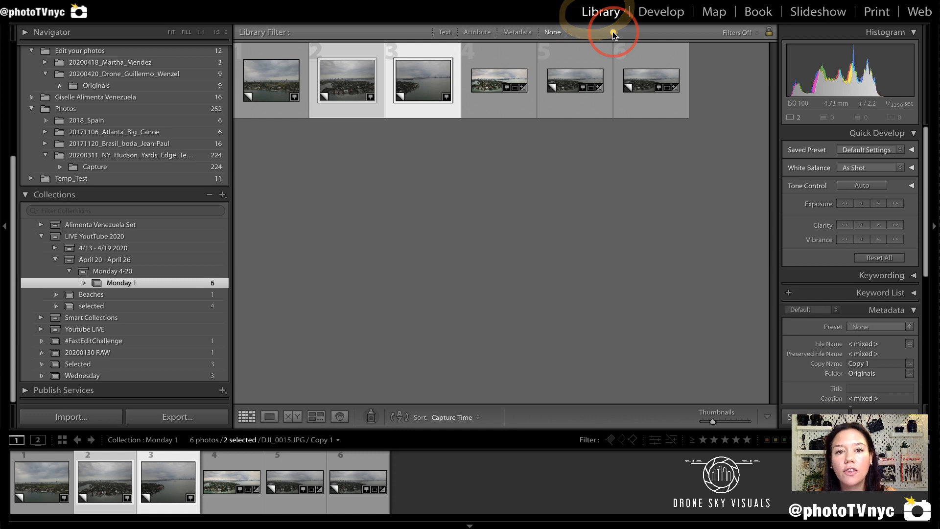
pyautogui.rightClick(350, 87)
pyautogui.click(381, 219)
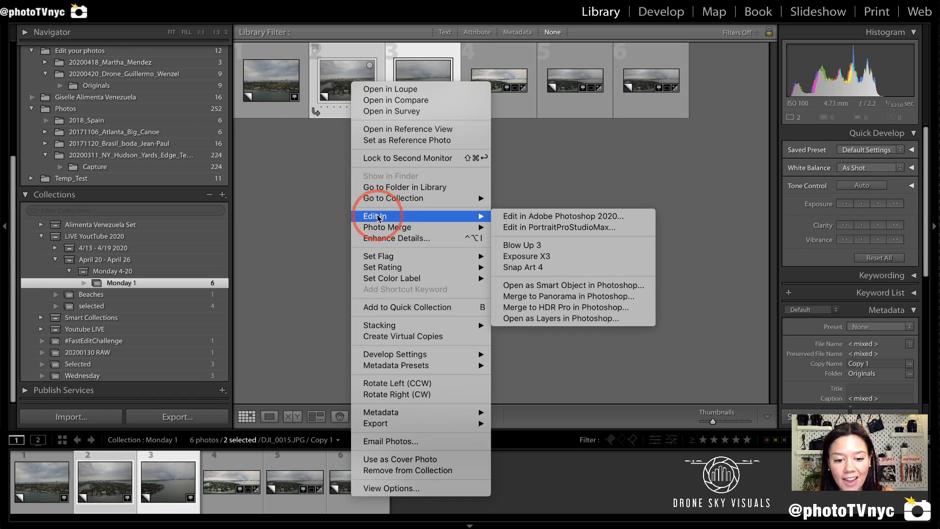
pyautogui.moveTo(392, 228)
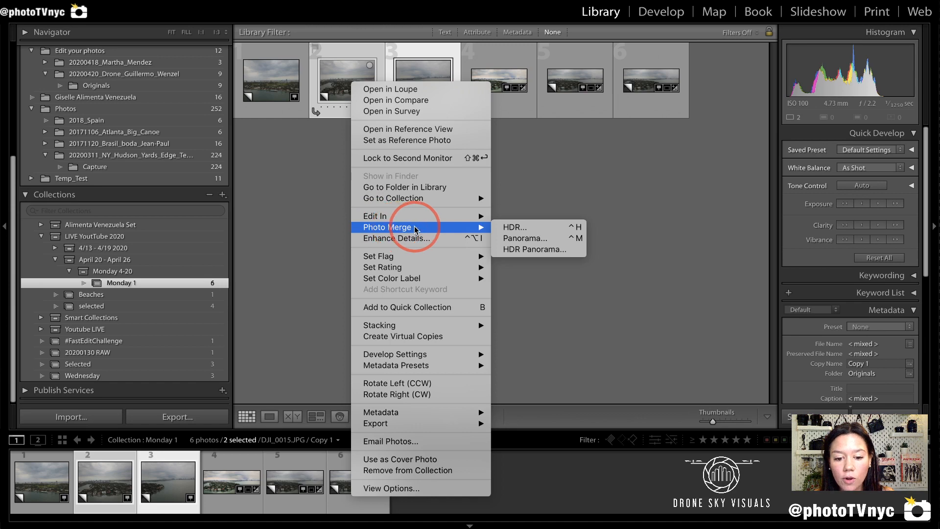
pyautogui.moveTo(434, 227)
pyautogui.mouseDown()
pyautogui.moveTo(362, 228)
pyautogui.moveTo(449, 229)
pyautogui.mouseUp()
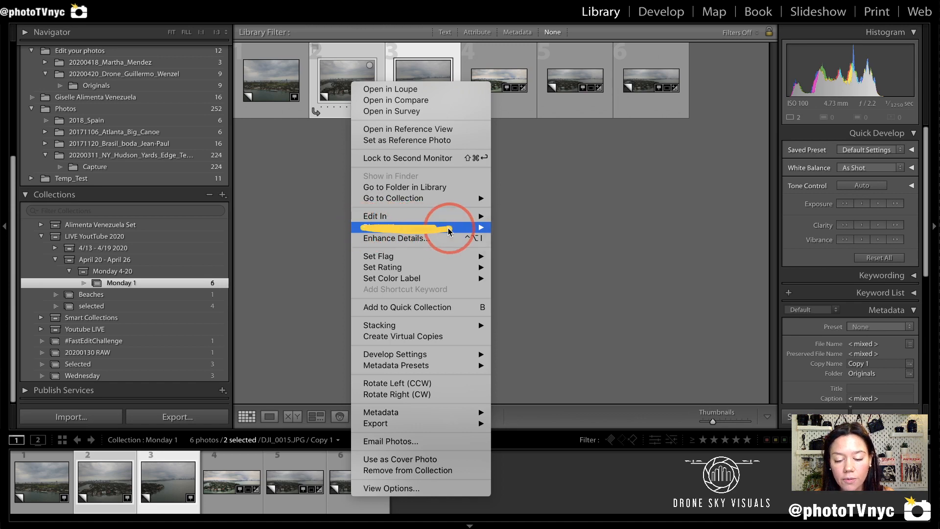
pyautogui.press('Escape')
pyautogui.rightClick(360, 93)
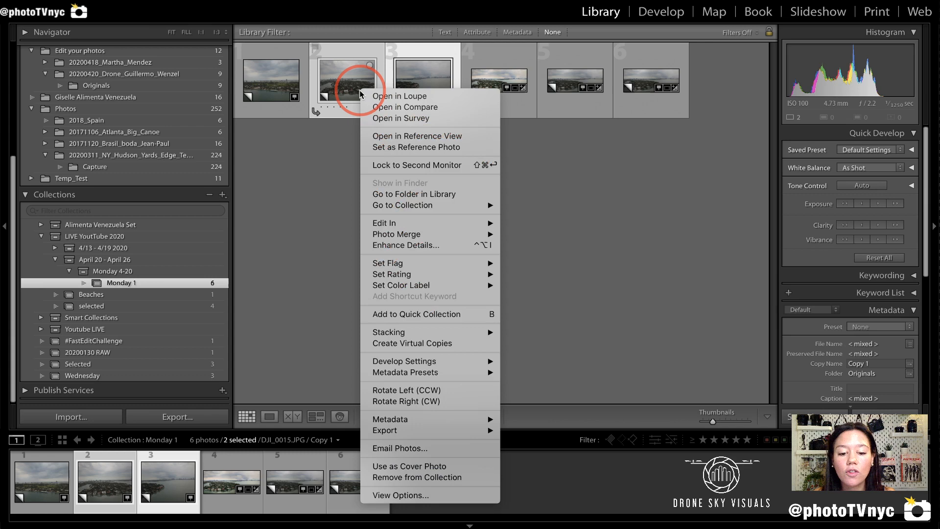
pyautogui.moveTo(497, 234)
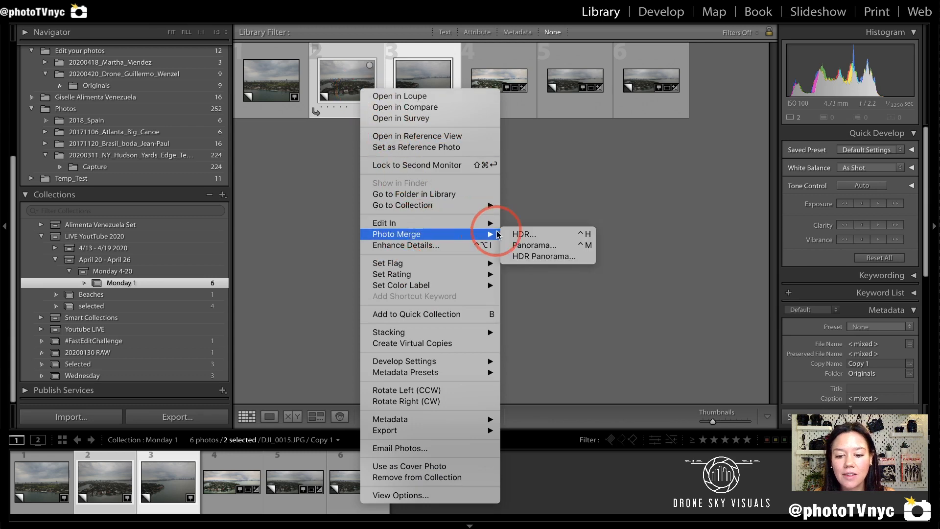
pyautogui.click(552, 245)
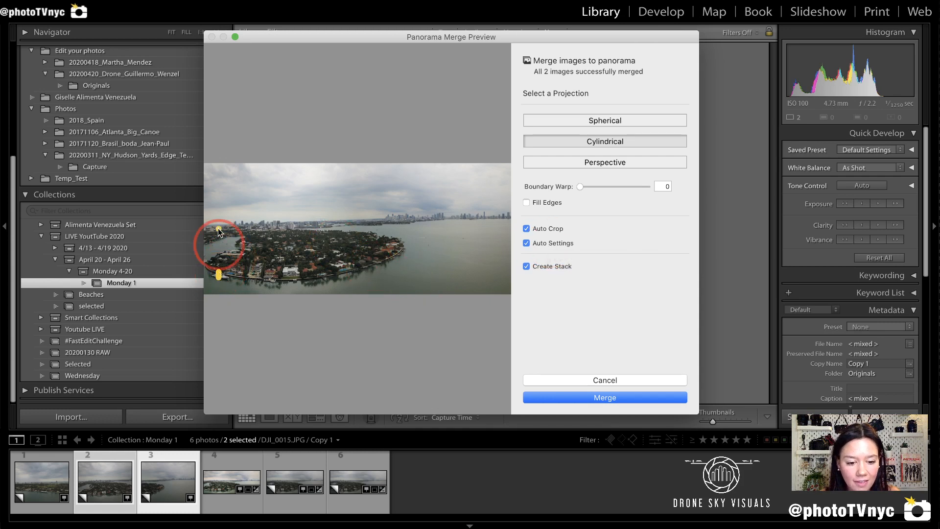
# Step: Preview the panorama with the Perspective and Cylindrical projections, then set the projection to Spherical
pyautogui.moveTo(218, 230)
pyautogui.mouseDown()
pyautogui.moveTo(391, 172)
pyautogui.moveTo(481, 273)
pyautogui.moveTo(258, 273)
pyautogui.moveTo(234, 282)
pyautogui.mouseUp()
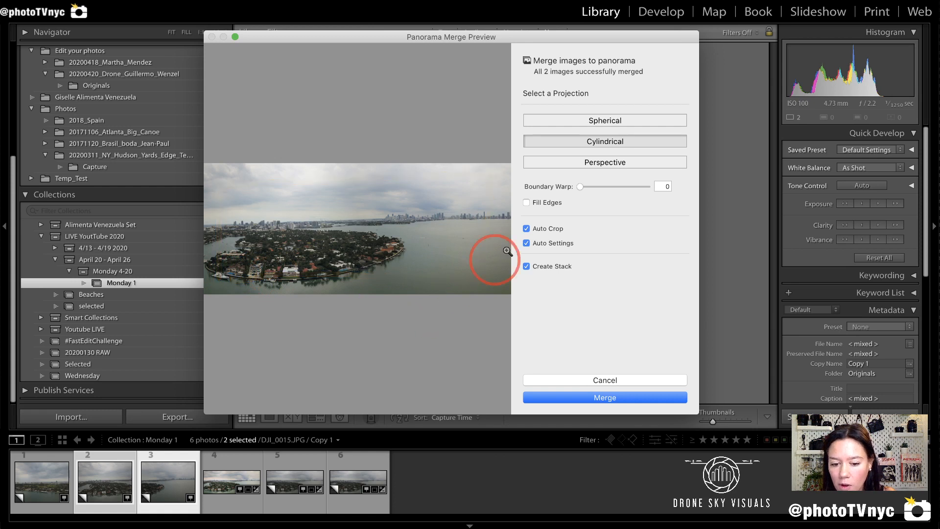
pyautogui.moveTo(520, 114)
pyautogui.mouseDown()
pyautogui.moveTo(517, 162)
pyautogui.moveTo(663, 181)
pyautogui.moveTo(701, 166)
pyautogui.moveTo(695, 112)
pyautogui.mouseUp()
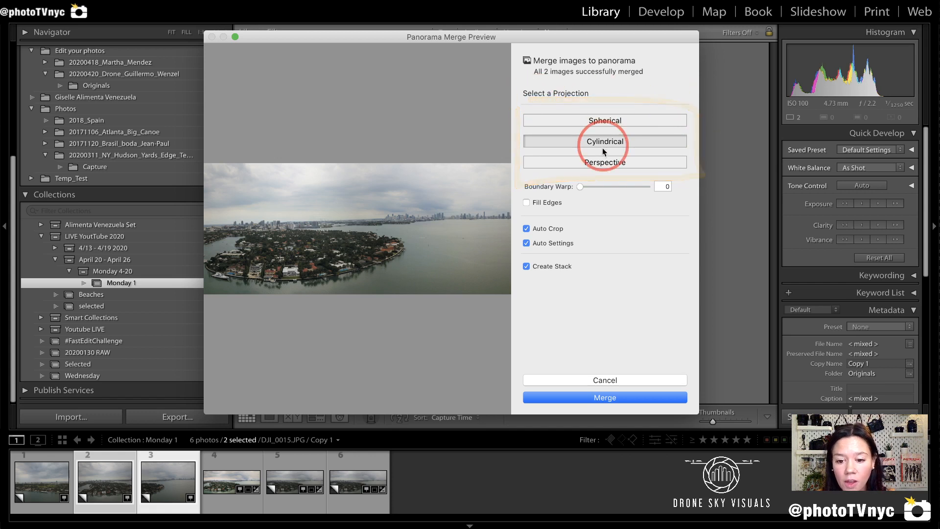
pyautogui.click(605, 165)
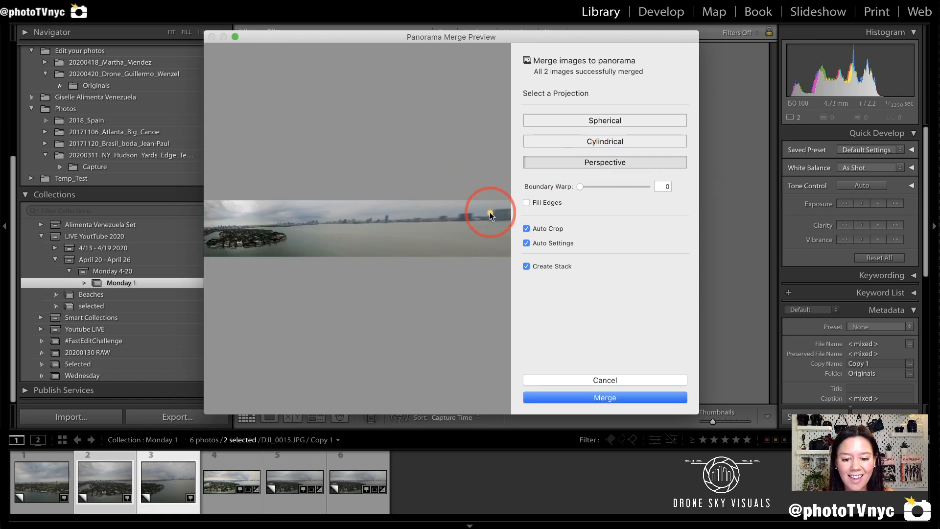
pyautogui.moveTo(492, 213)
pyautogui.mouseDown()
pyautogui.moveTo(281, 223)
pyautogui.moveTo(308, 251)
pyautogui.mouseUp()
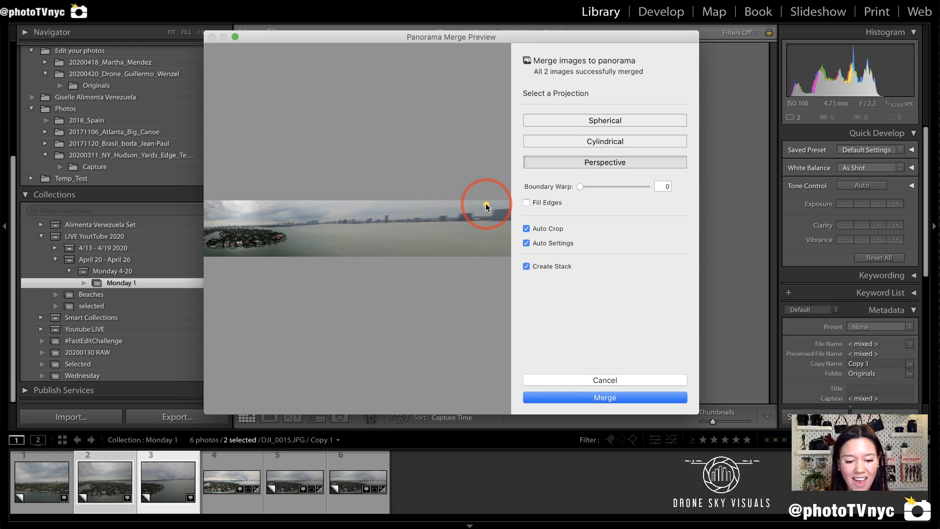
pyautogui.moveTo(300, 195)
pyautogui.mouseDown()
pyautogui.moveTo(388, 197)
pyautogui.moveTo(390, 237)
pyautogui.moveTo(479, 197)
pyautogui.moveTo(466, 238)
pyautogui.moveTo(476, 259)
pyautogui.mouseUp()
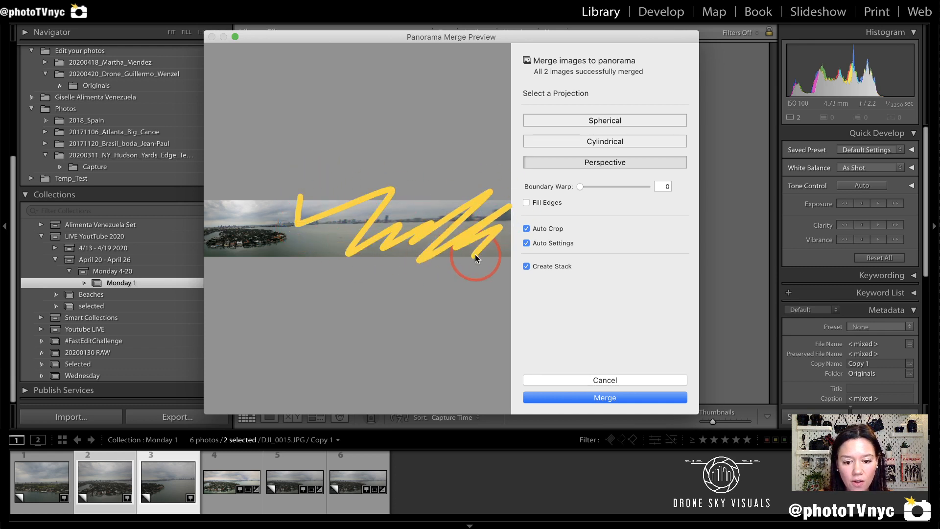
pyautogui.click(590, 141)
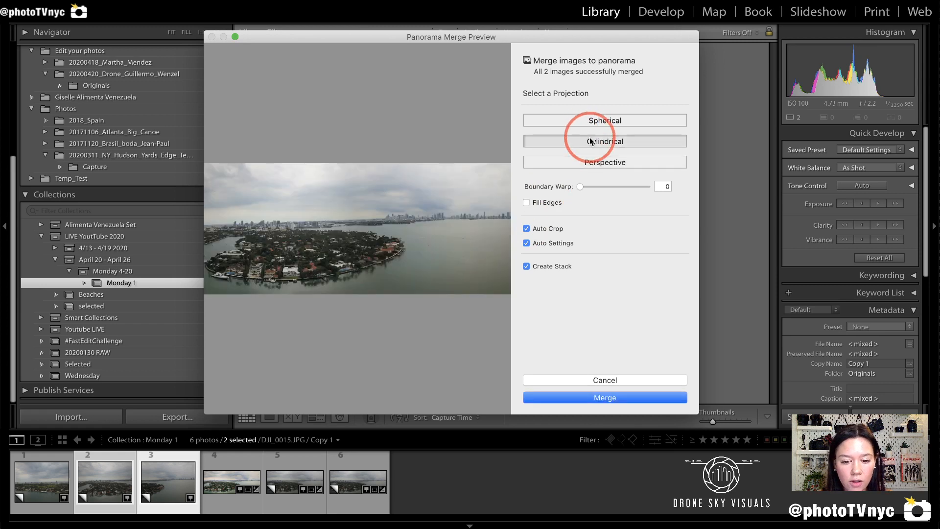
pyautogui.click(601, 122)
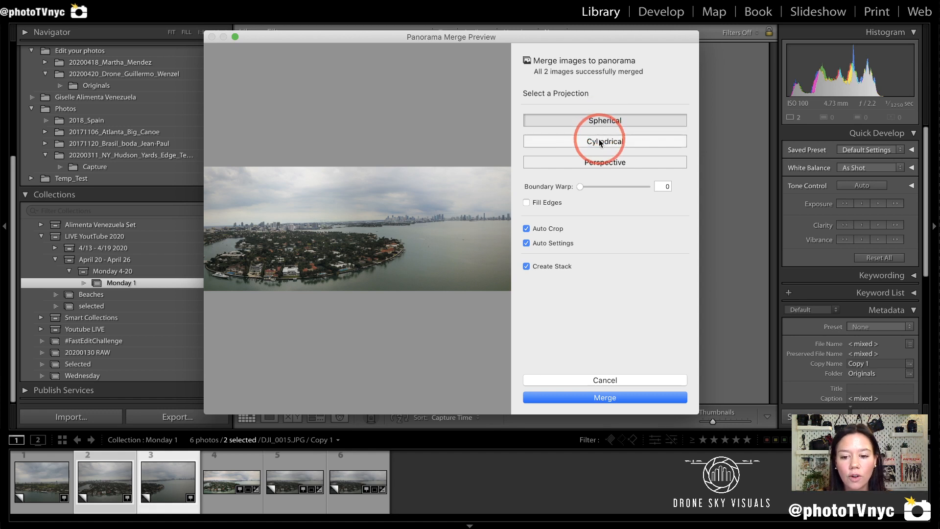
# Step: Set the panorama projection to Cylindrical
pyautogui.click(600, 142)
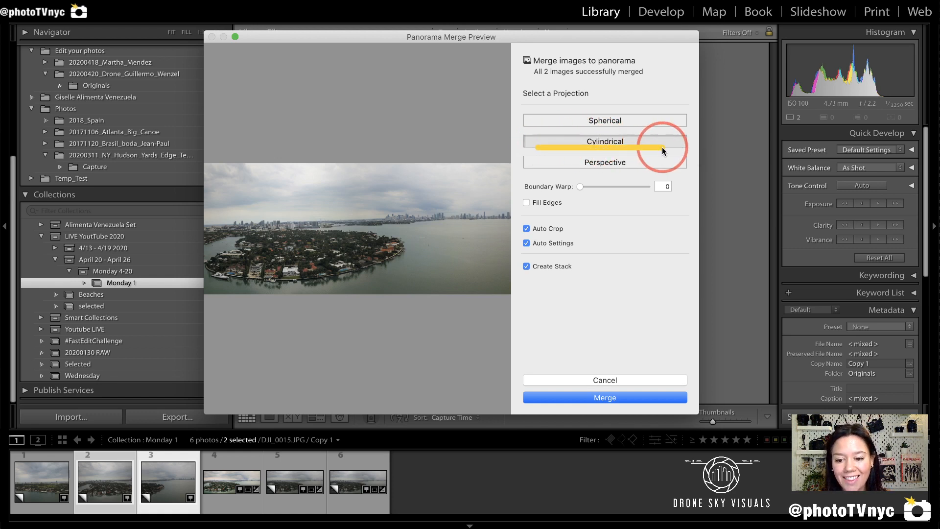
pyautogui.moveTo(556, 214)
pyautogui.mouseDown()
pyautogui.moveTo(517, 211)
pyautogui.moveTo(515, 292)
pyautogui.moveTo(603, 292)
pyautogui.moveTo(591, 206)
pyautogui.moveTo(530, 226)
pyautogui.mouseUp()
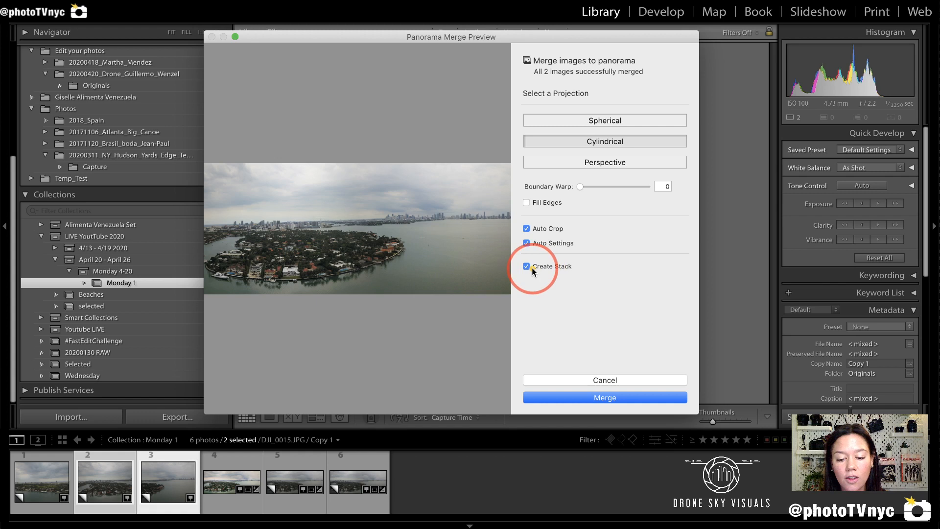
pyautogui.moveTo(566, 230); pyautogui.dragTo(648, 232)
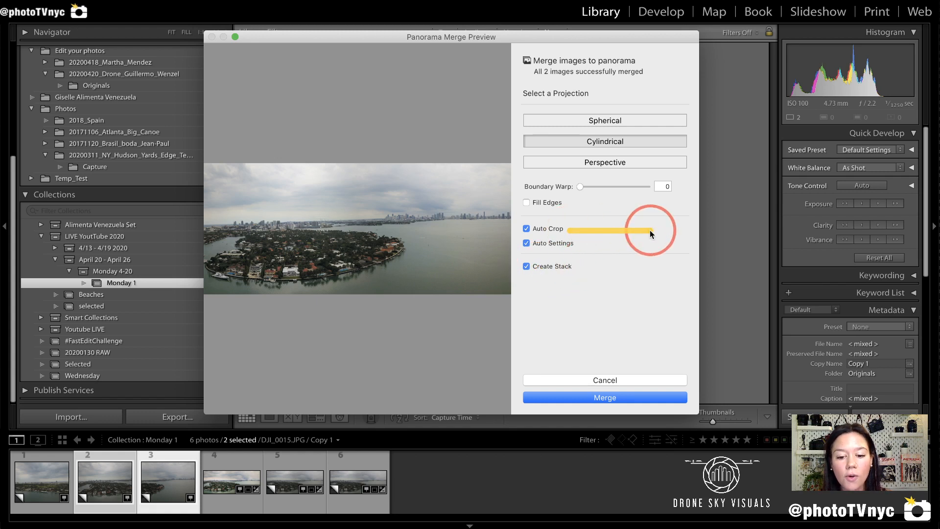
# Step: Preview the uncropped edges of the cylindrical panorama with Auto Crop off, then turn Auto Crop back on
pyautogui.click(526, 229)
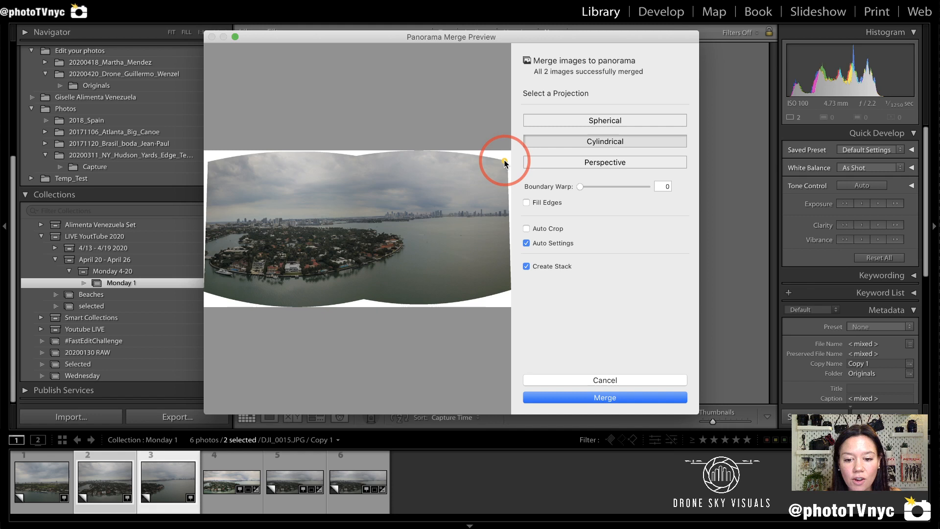
pyautogui.moveTo(506, 157)
pyautogui.mouseDown()
pyautogui.moveTo(302, 145)
pyautogui.moveTo(201, 159)
pyautogui.moveTo(214, 298)
pyautogui.moveTo(508, 296)
pyautogui.mouseUp()
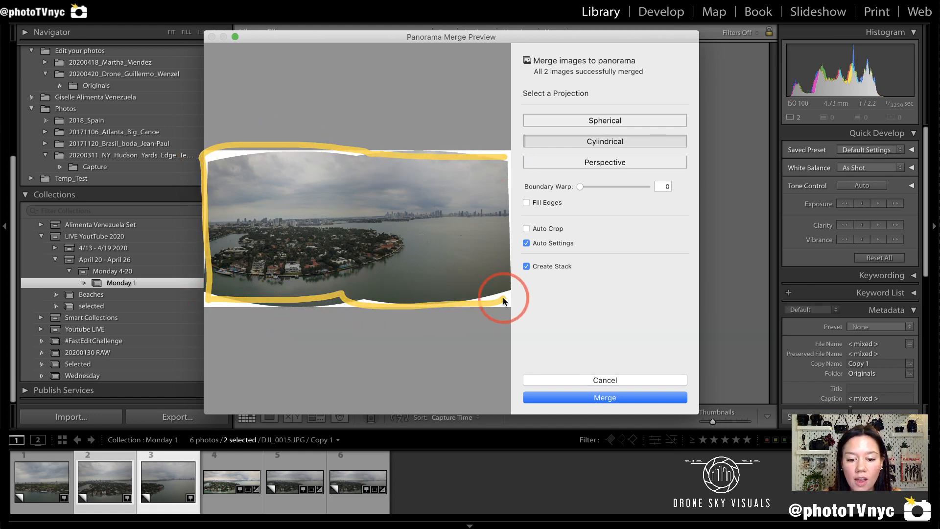
pyautogui.click(526, 228)
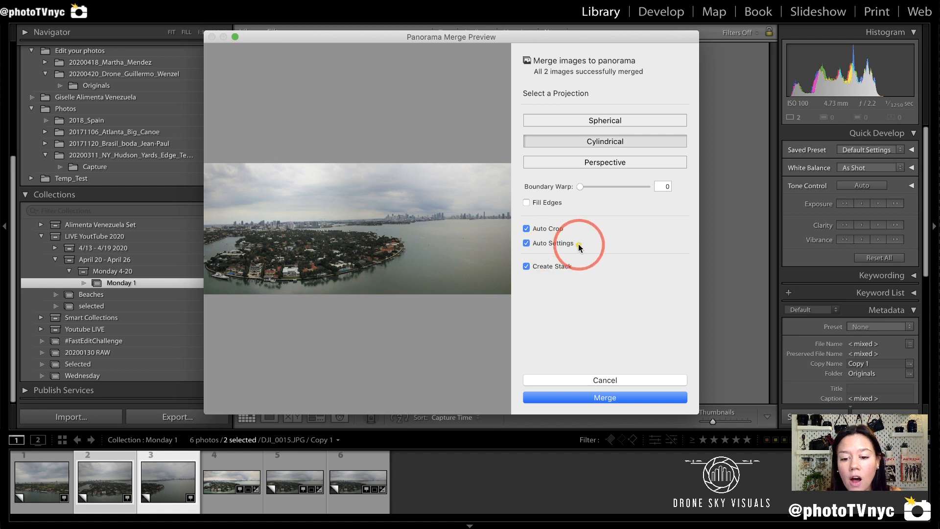
# Step: Merge the two photos into a cylindrical panorama with Auto Crop, Auto Settings and Create Stack enabled
pyautogui.moveTo(579, 245)
pyautogui.mouseDown()
pyautogui.moveTo(571, 235)
pyautogui.moveTo(579, 239)
pyautogui.mouseUp()
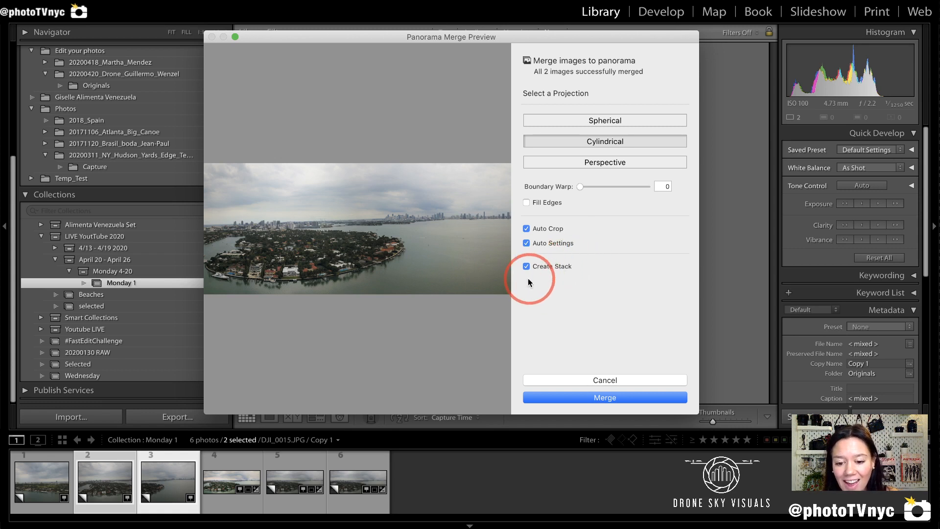
pyautogui.moveTo(520, 277); pyautogui.dragTo(603, 278)
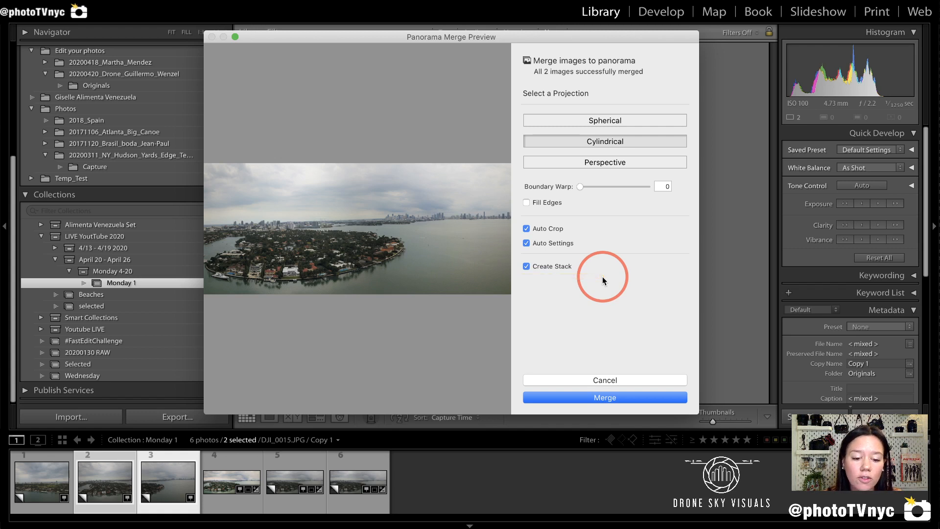
pyautogui.moveTo(101, 446)
pyautogui.mouseDown()
pyautogui.moveTo(75, 447)
pyautogui.moveTo(82, 508)
pyautogui.moveTo(196, 522)
pyautogui.moveTo(209, 445)
pyautogui.moveTo(47, 443)
pyautogui.mouseUp()
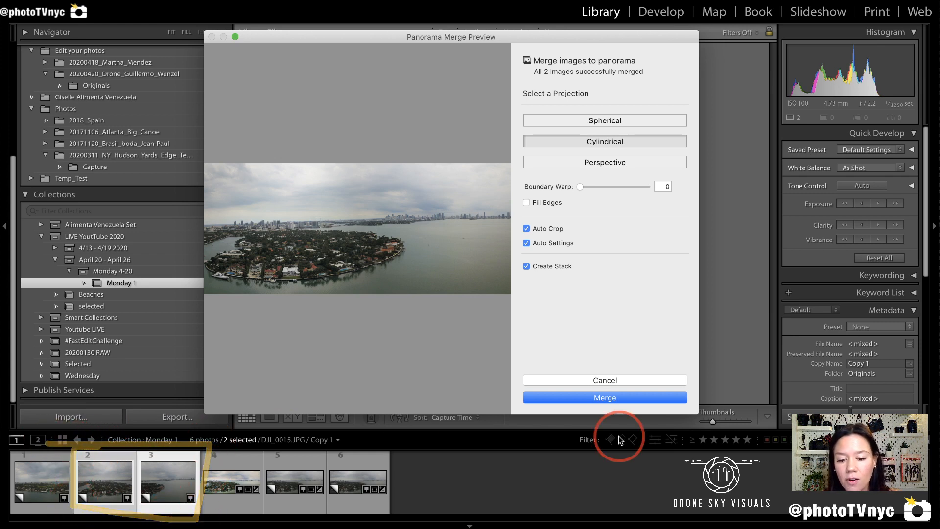
pyautogui.moveTo(573, 409); pyautogui.dragTo(686, 408)
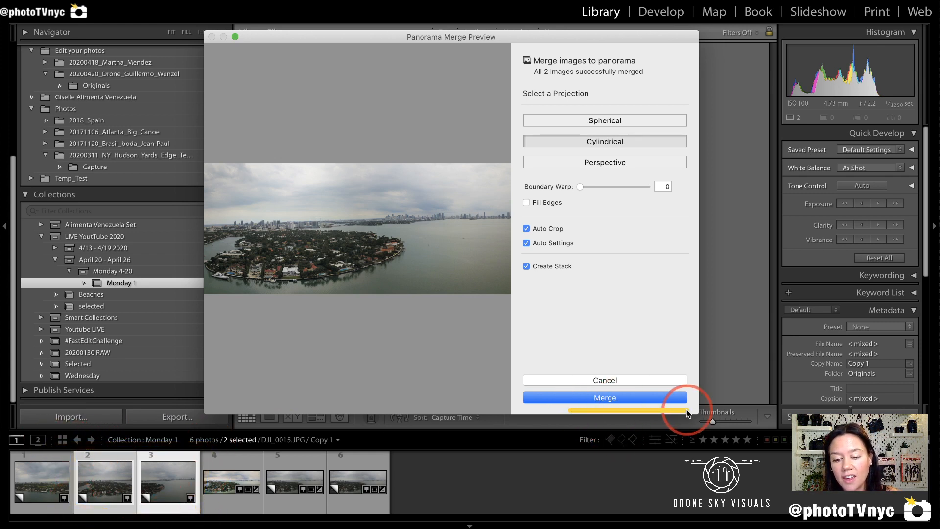
pyautogui.click(599, 397)
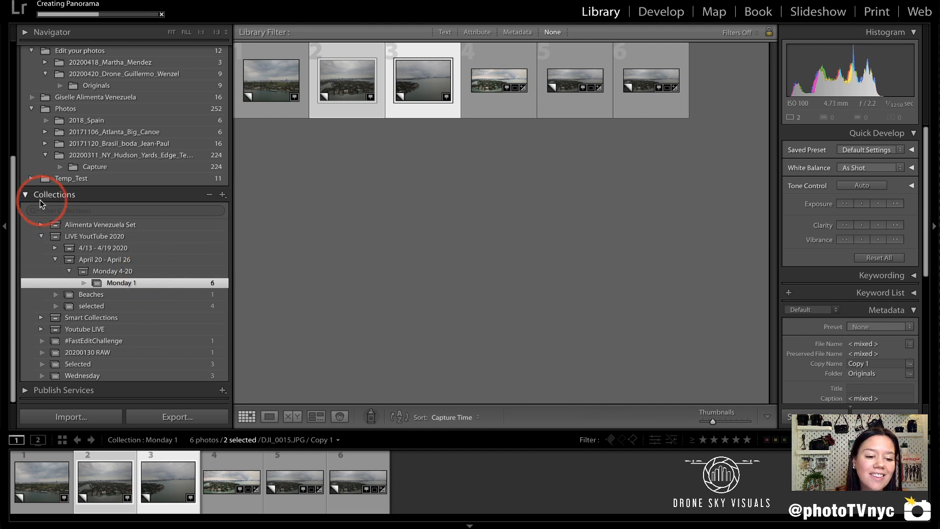
# Step: Collapse the Collections and Folders lists, and open the unedited virtual copy DJI_0013-Pano.dng / Copy 1 in Develop
pyautogui.click(21, 192)
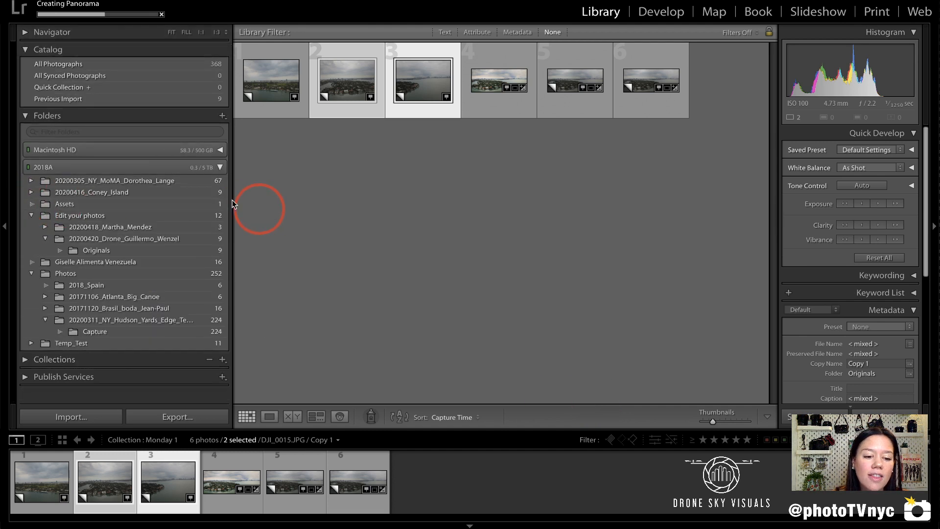
pyautogui.click(27, 115)
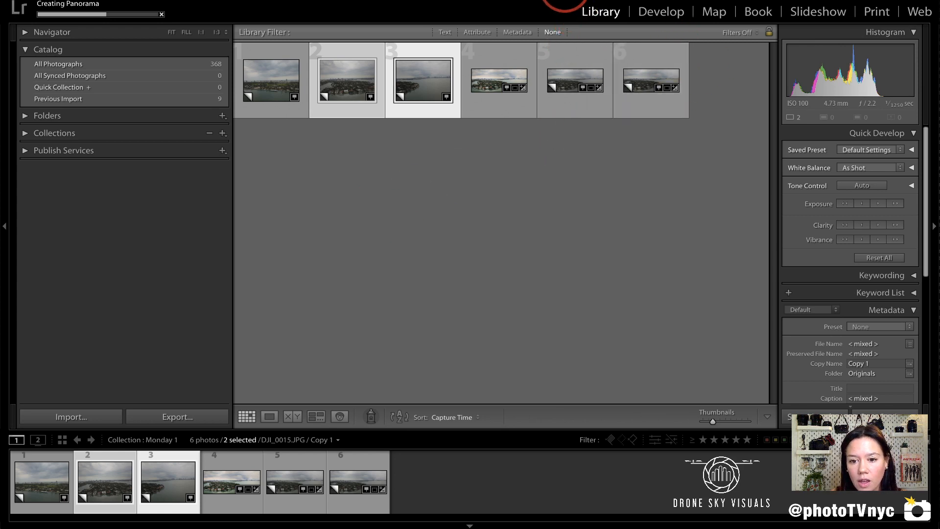
pyautogui.press('d')
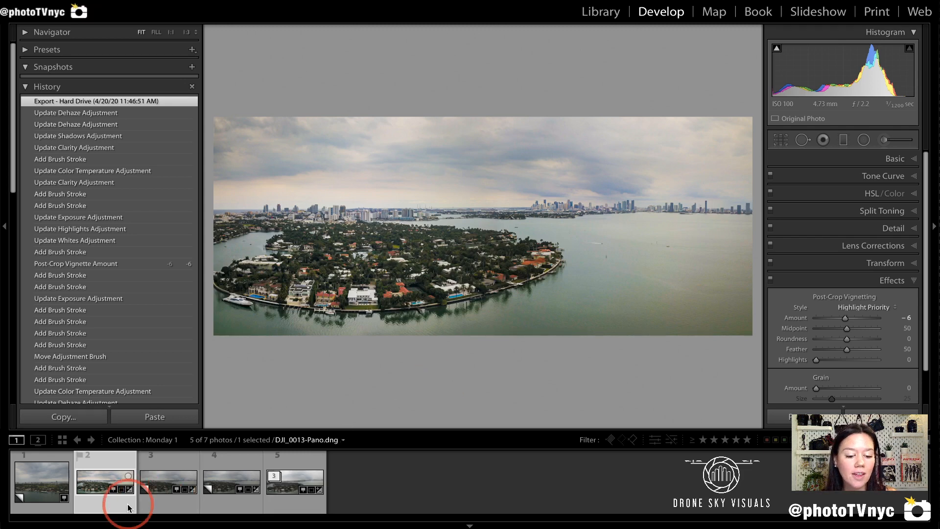
pyautogui.click(152, 484)
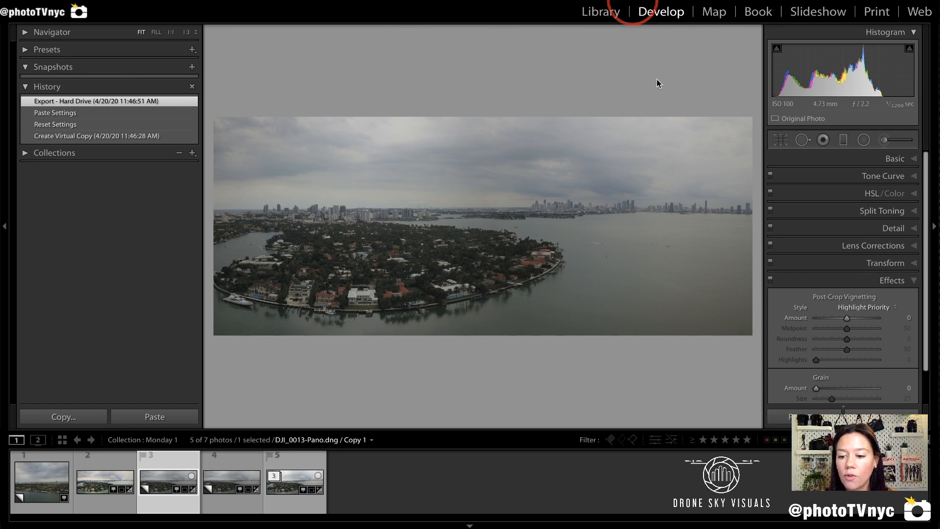
# Step: Examine the crop boundaries, curved edges and horizon of the unedited panorama copy
pyautogui.press('r')
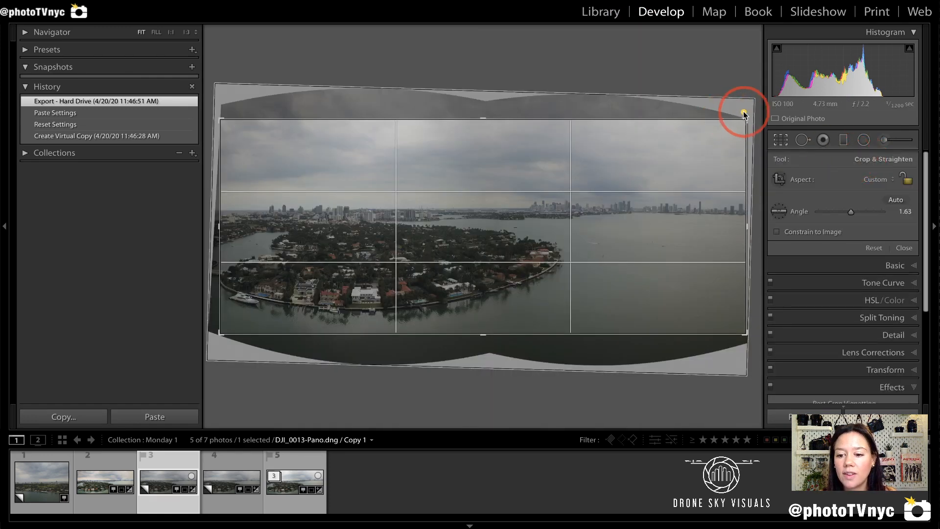
pyautogui.moveTo(744, 112)
pyautogui.mouseDown()
pyautogui.moveTo(622, 94)
pyautogui.moveTo(497, 111)
pyautogui.moveTo(356, 91)
pyautogui.moveTo(223, 107)
pyautogui.moveTo(227, 339)
pyautogui.moveTo(427, 340)
pyautogui.moveTo(477, 355)
pyautogui.moveTo(623, 358)
pyautogui.moveTo(732, 347)
pyautogui.mouseUp()
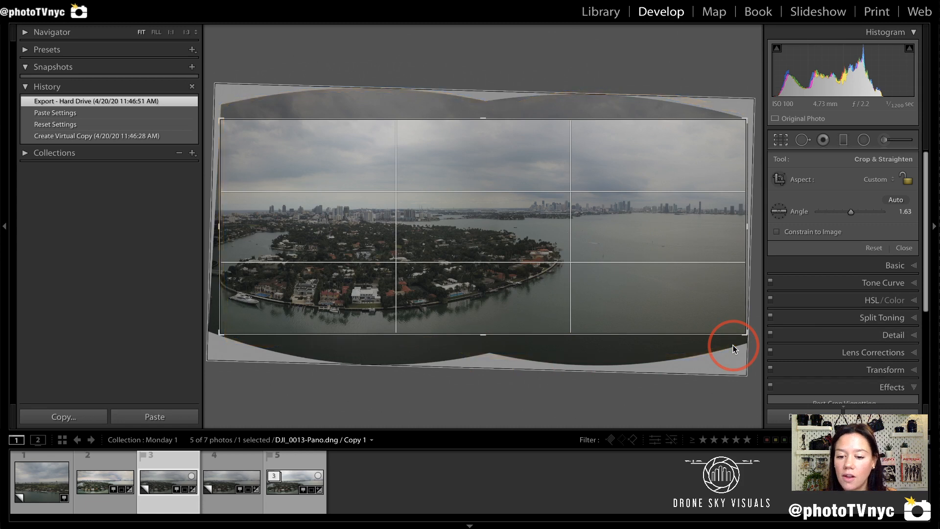
pyautogui.press('Return')
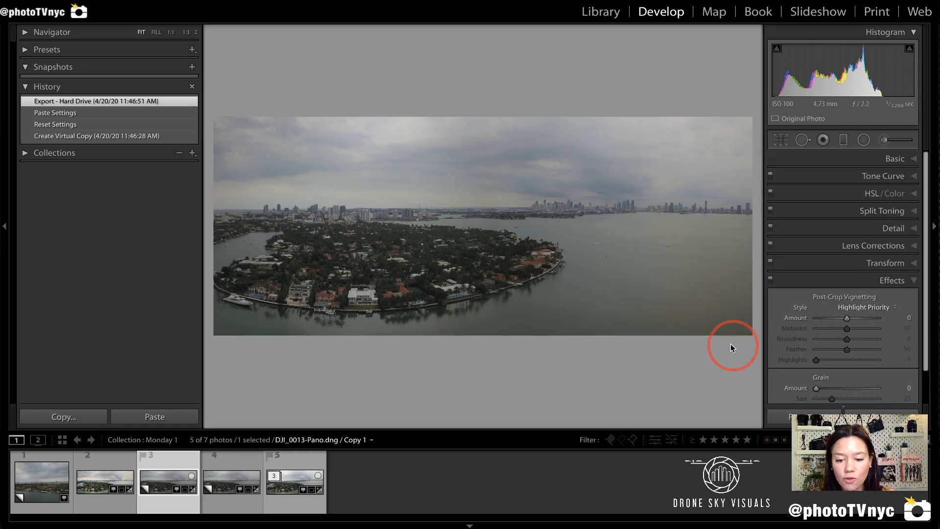
pyautogui.moveTo(236, 194)
pyautogui.mouseDown()
pyautogui.moveTo(227, 208)
pyautogui.moveTo(424, 202)
pyautogui.mouseUp()
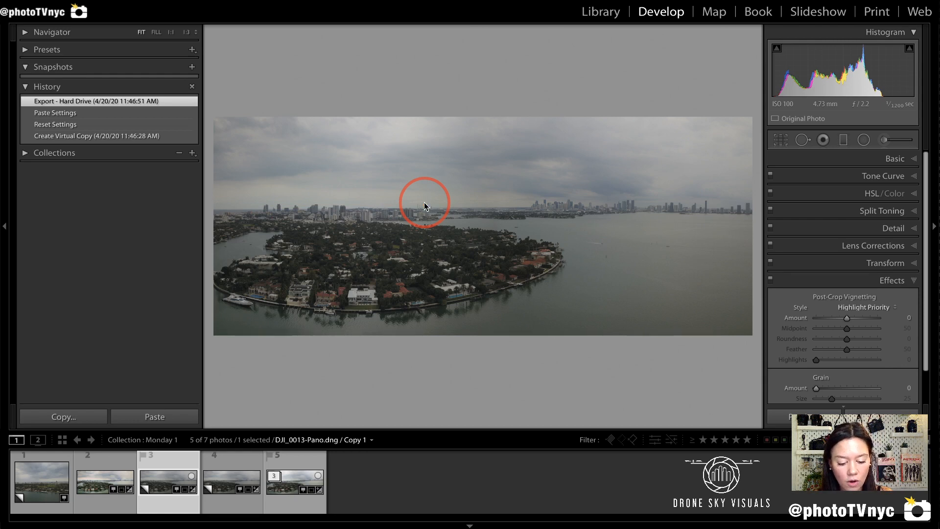
# Step: Straighten the horizon of the panorama copy with a crop angle of 1.94
pyautogui.press('r')
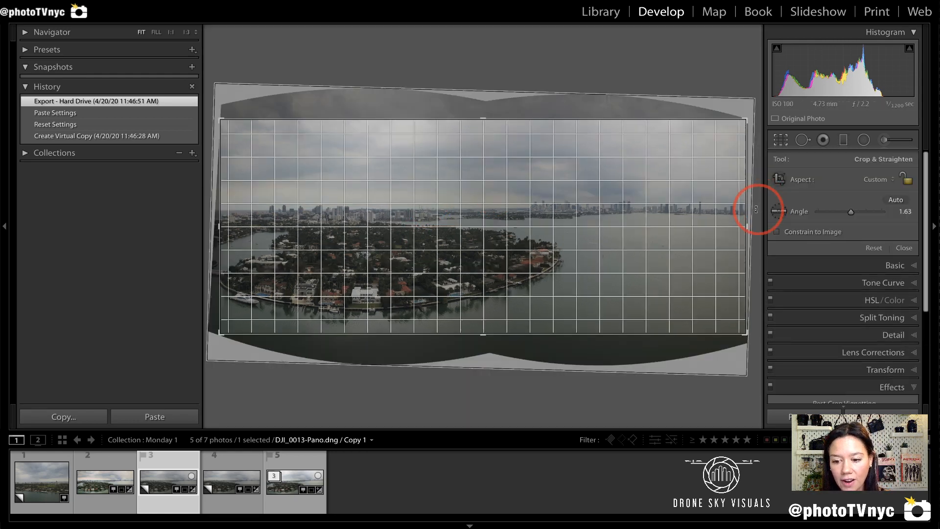
pyautogui.moveTo(756, 209); pyautogui.dragTo(756, 210)
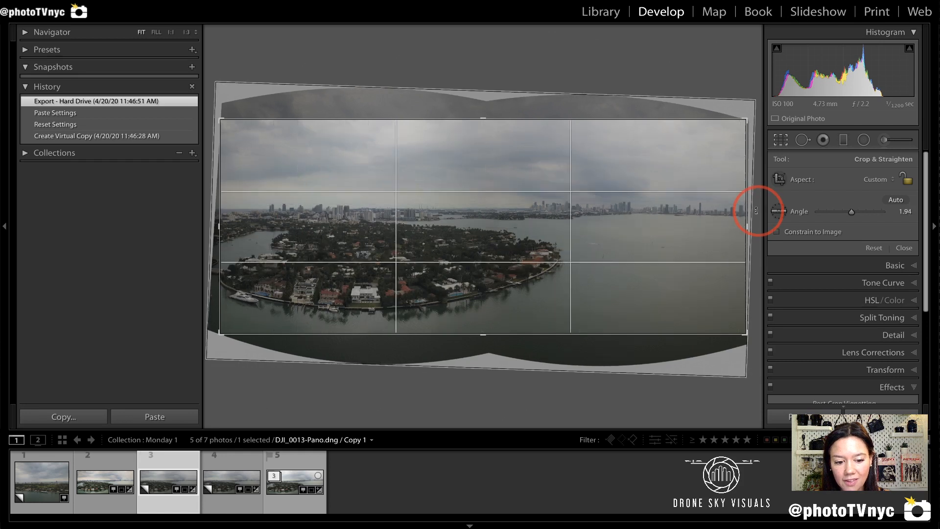
pyautogui.press('r')
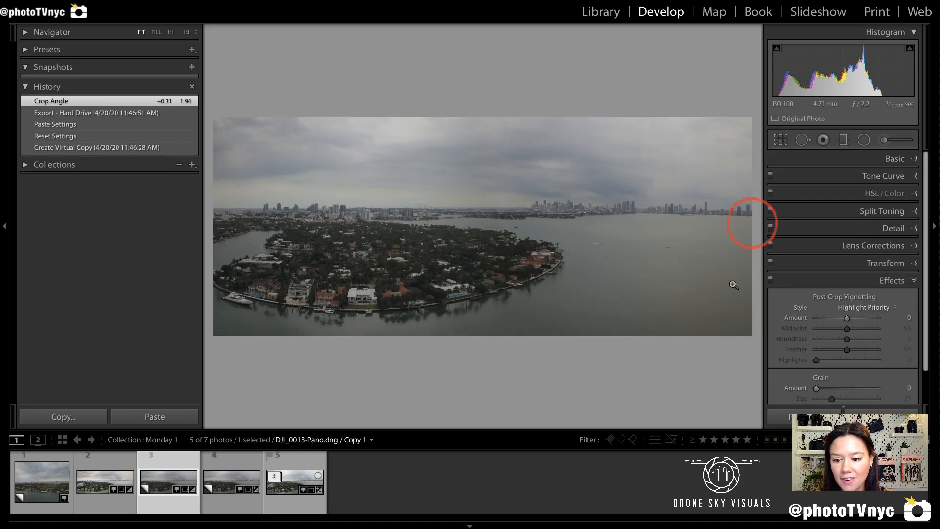
pyautogui.moveTo(741, 328)
pyautogui.mouseDown()
pyautogui.moveTo(736, 210)
pyautogui.moveTo(747, 117)
pyautogui.moveTo(760, 149)
pyautogui.moveTo(765, 330)
pyautogui.moveTo(748, 350)
pyautogui.moveTo(739, 319)
pyautogui.mouseUp()
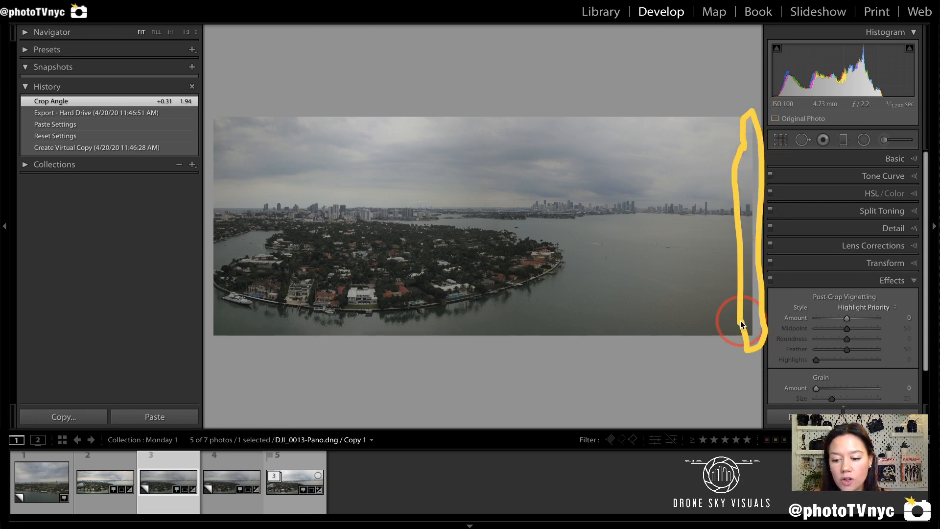
pyautogui.moveTo(214, 354)
pyautogui.mouseDown()
pyautogui.moveTo(237, 182)
pyautogui.moveTo(230, 114)
pyautogui.moveTo(207, 128)
pyautogui.moveTo(216, 388)
pyautogui.mouseUp()
# Step: Extend the crop upward past the curved top of the panorama, then pull its top edge back inside the image
pyautogui.press('r')
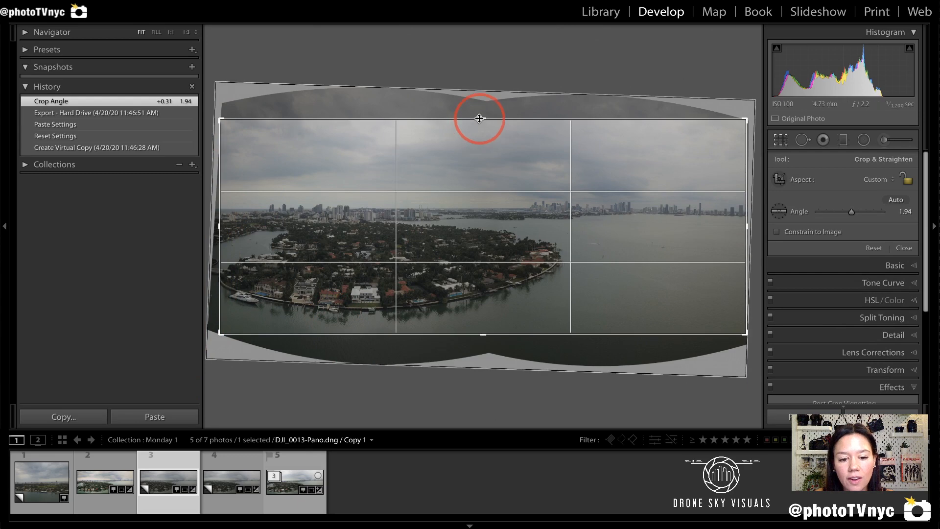
pyautogui.moveTo(478, 119); pyautogui.dragTo(478, 100)
pyautogui.press('r')
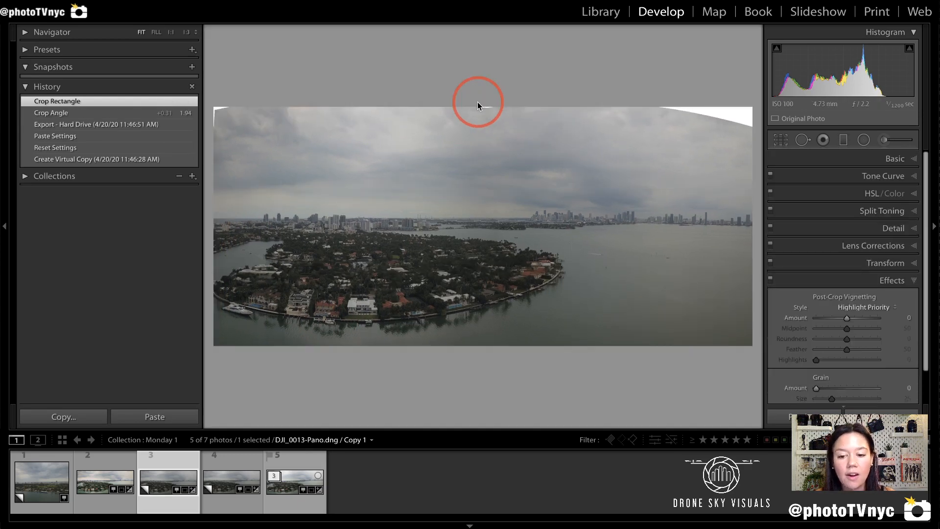
pyautogui.moveTo(671, 117)
pyautogui.mouseDown()
pyautogui.moveTo(754, 131)
pyautogui.moveTo(743, 80)
pyautogui.moveTo(606, 83)
pyautogui.moveTo(640, 123)
pyautogui.mouseUp()
pyautogui.press('r')
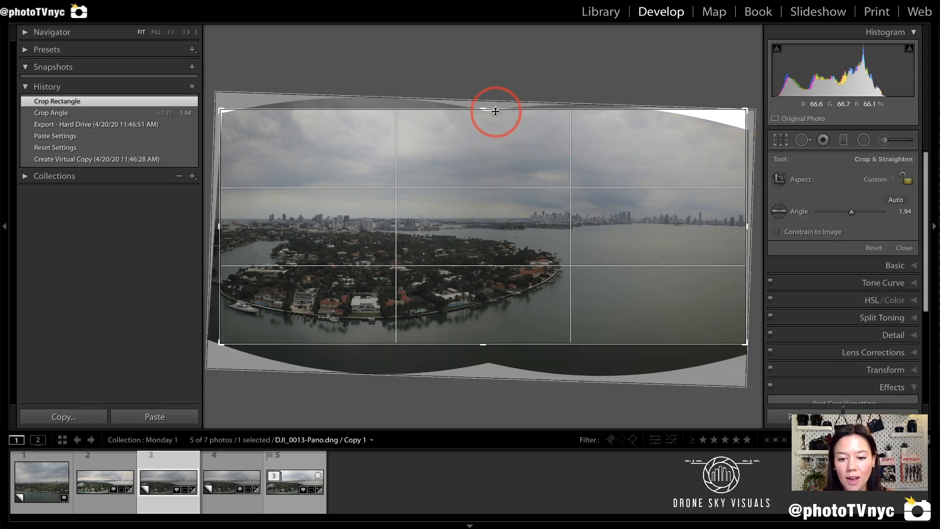
pyautogui.moveTo(489, 113); pyautogui.dragTo(484, 120)
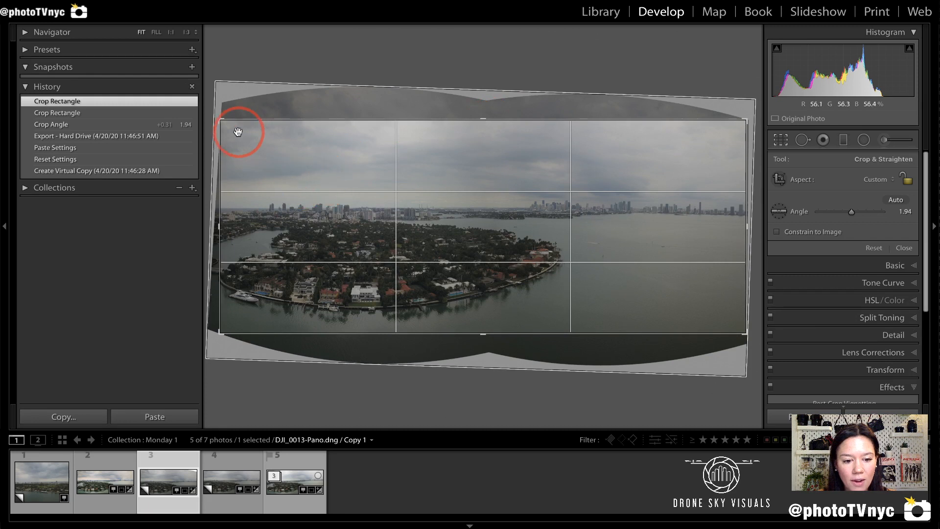
# Step: Fine-tune the left edge of the panorama crop and apply it
pyautogui.moveTo(228, 137)
pyautogui.mouseDown()
pyautogui.moveTo(226, 104)
pyautogui.moveTo(204, 137)
pyautogui.moveTo(226, 145)
pyautogui.mouseUp()
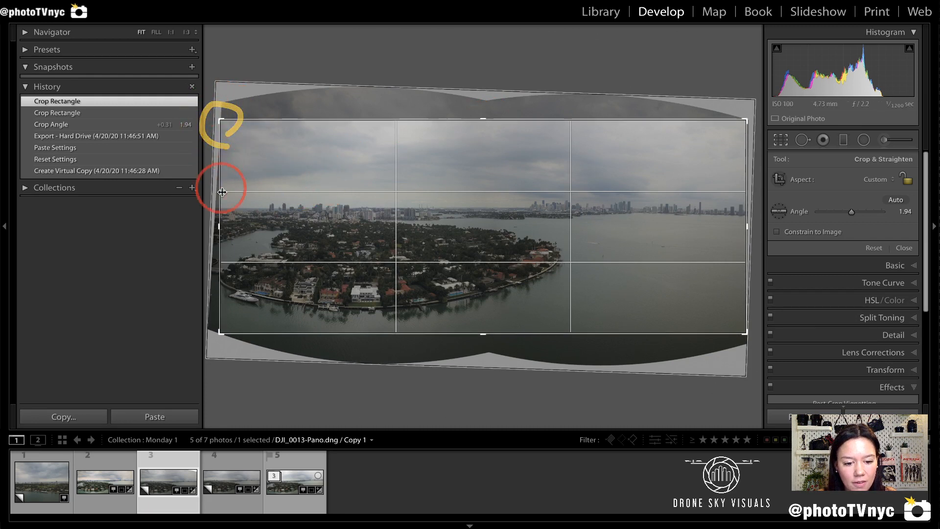
pyautogui.moveTo(219, 221); pyautogui.dragTo(219, 220)
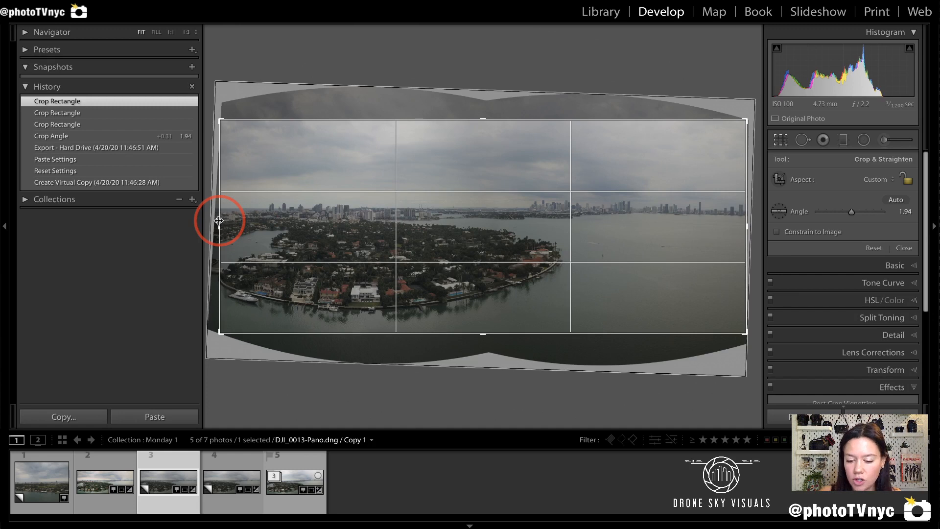
pyautogui.press('Return')
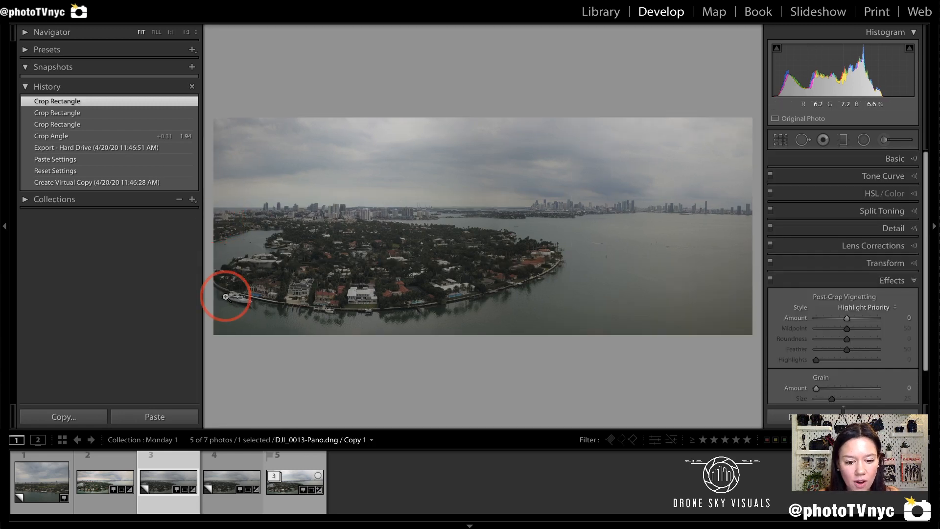
# Step: Shift the crop slightly left to include more of the island's left end and shoreline
pyautogui.moveTo(228, 306)
pyautogui.mouseDown()
pyautogui.moveTo(231, 283)
pyautogui.moveTo(216, 293)
pyautogui.moveTo(229, 275)
pyautogui.moveTo(207, 280)
pyautogui.moveTo(222, 290)
pyautogui.mouseUp()
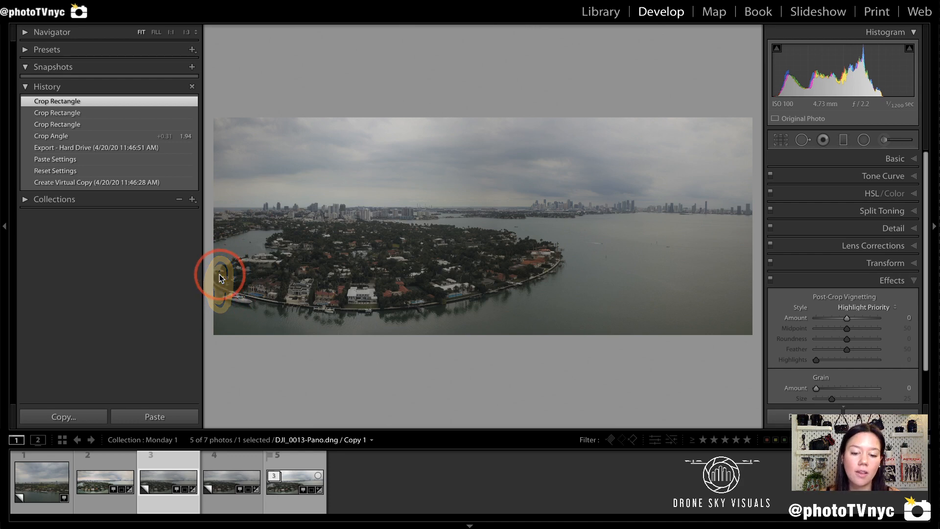
pyautogui.press('r')
pyautogui.moveTo(311, 363); pyautogui.dragTo(249, 301)
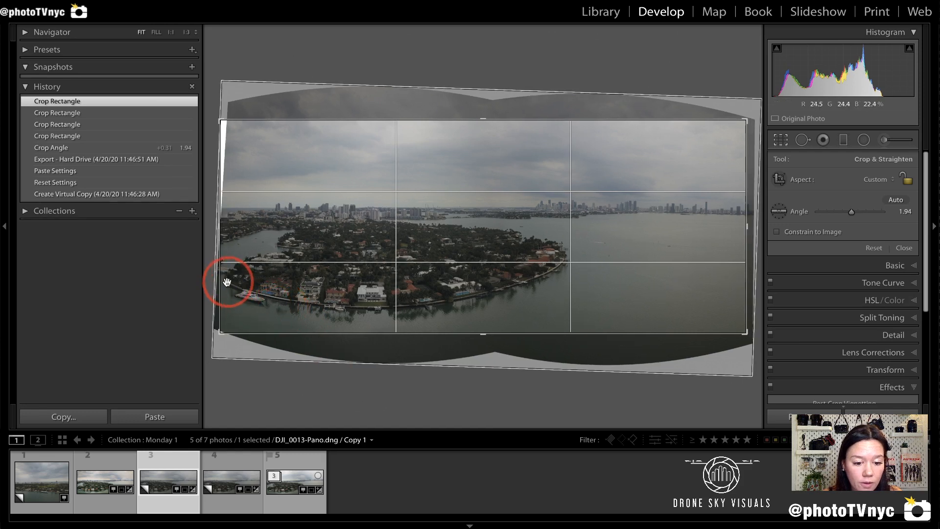
pyautogui.moveTo(237, 255)
pyautogui.mouseDown()
pyautogui.moveTo(211, 250)
pyautogui.moveTo(224, 300)
pyautogui.mouseUp()
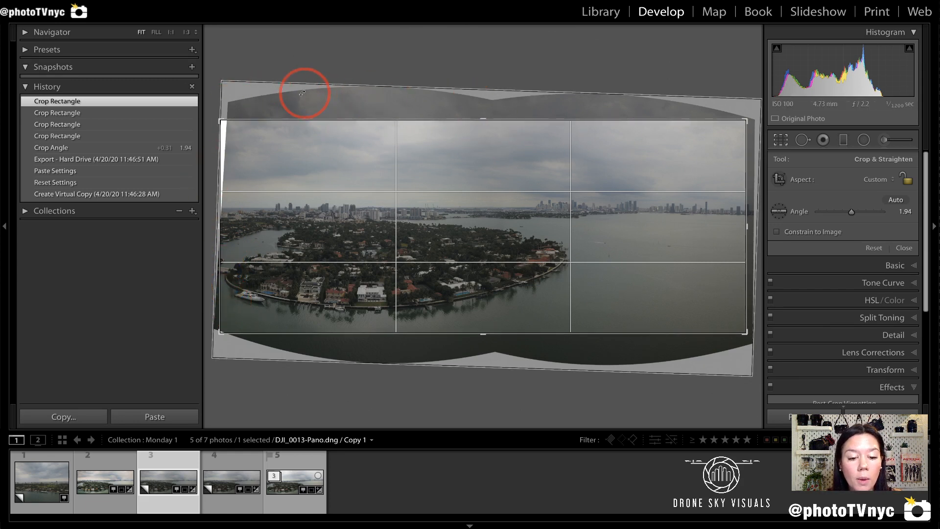
pyautogui.moveTo(236, 102)
pyautogui.mouseDown()
pyautogui.moveTo(181, 112)
pyautogui.moveTo(178, 101)
pyautogui.moveTo(193, 139)
pyautogui.mouseUp()
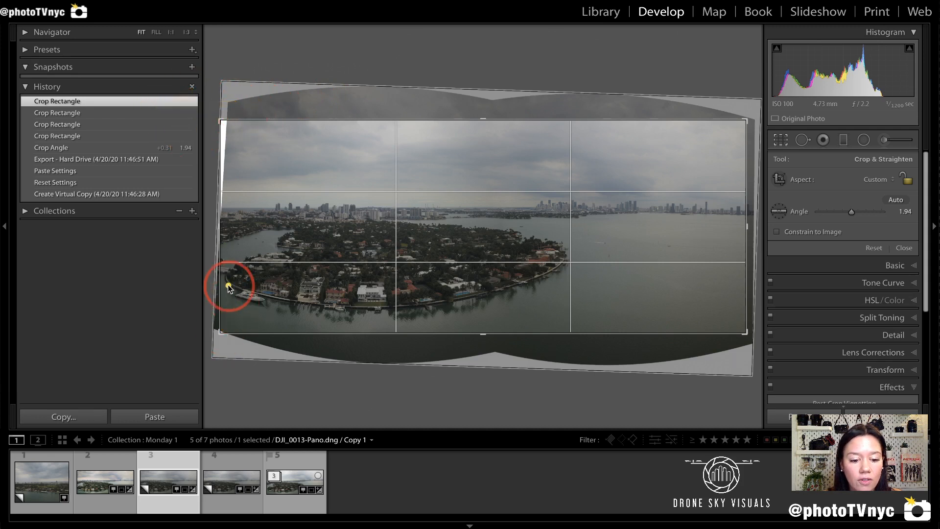
pyautogui.moveTo(240, 259)
pyautogui.mouseDown()
pyautogui.moveTo(226, 301)
pyautogui.moveTo(231, 284)
pyautogui.mouseUp()
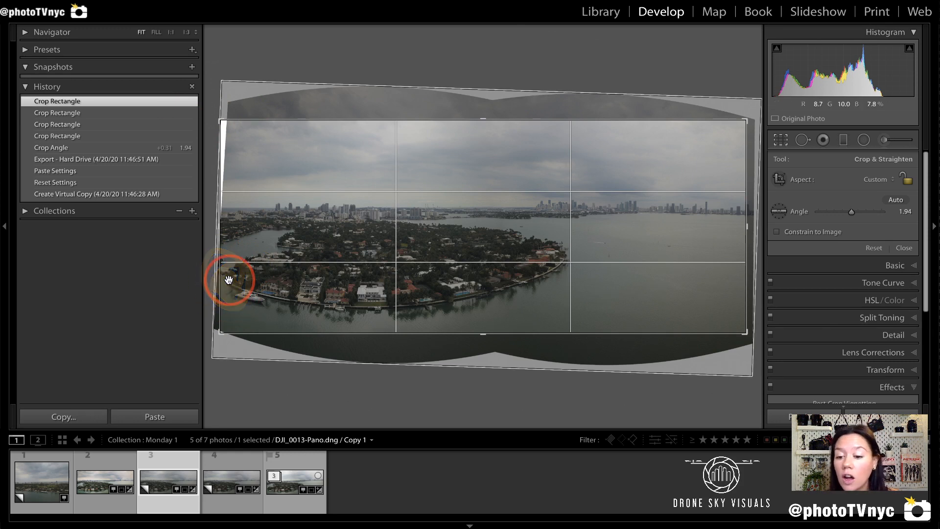
# Step: Pull the left edge of the panorama crop inward past the blank white corner and apply the crop
pyautogui.moveTo(224, 225); pyautogui.dragTo(224, 226)
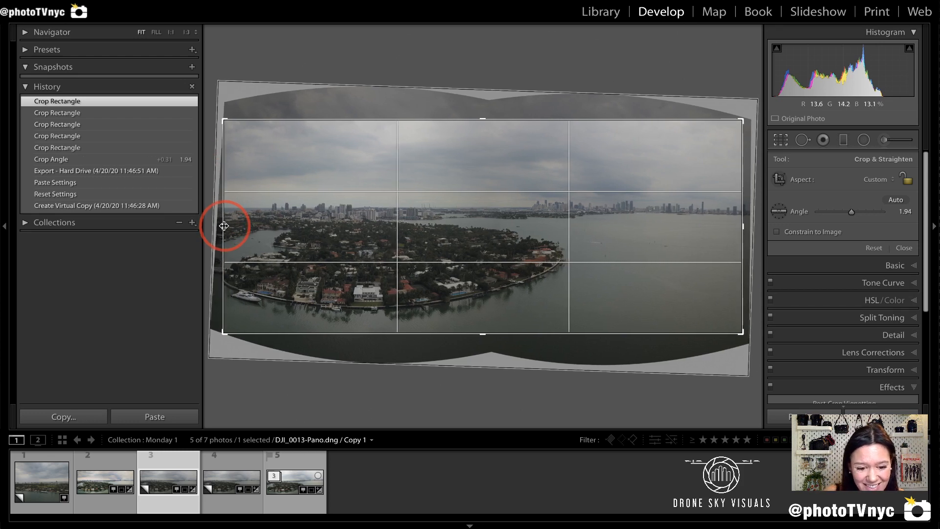
pyautogui.press('Return')
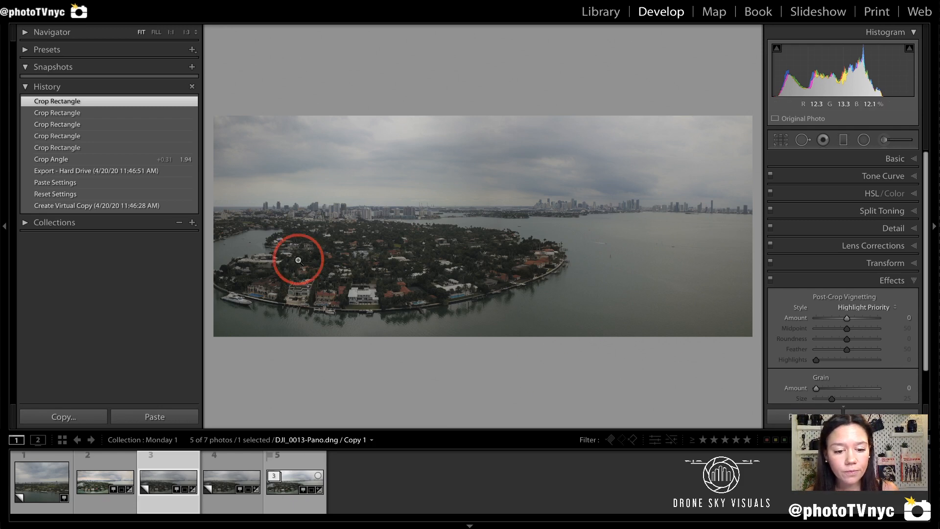
pyautogui.moveTo(218, 152)
pyautogui.mouseDown()
pyautogui.moveTo(276, 197)
pyautogui.moveTo(429, 172)
pyautogui.moveTo(510, 174)
pyautogui.moveTo(603, 151)
pyautogui.moveTo(587, 177)
pyautogui.moveTo(632, 168)
pyautogui.moveTo(655, 212)
pyautogui.moveTo(734, 197)
pyautogui.moveTo(410, 210)
pyautogui.moveTo(217, 190)
pyautogui.mouseUp()
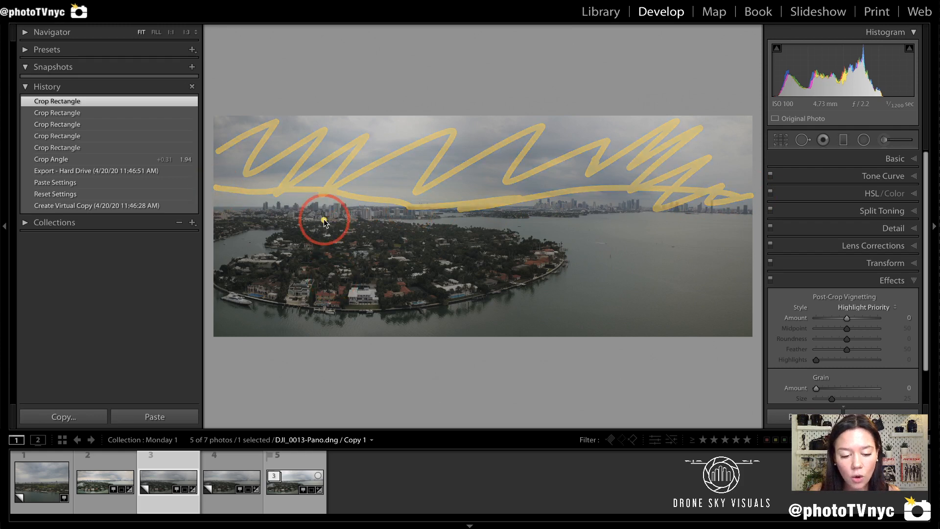
pyautogui.moveTo(326, 220)
pyautogui.mouseDown()
pyautogui.moveTo(304, 221)
pyautogui.moveTo(300, 275)
pyautogui.moveTo(256, 286)
pyautogui.moveTo(422, 311)
pyautogui.moveTo(528, 272)
pyautogui.moveTo(451, 236)
pyautogui.moveTo(313, 225)
pyautogui.mouseUp()
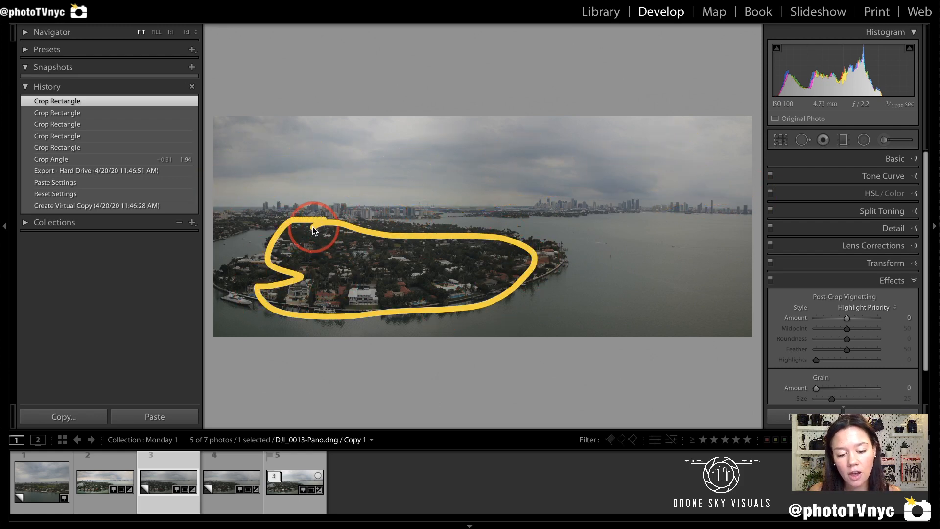
pyautogui.moveTo(625, 240)
pyautogui.mouseDown()
pyautogui.moveTo(692, 272)
pyautogui.moveTo(701, 314)
pyautogui.moveTo(732, 309)
pyautogui.mouseUp()
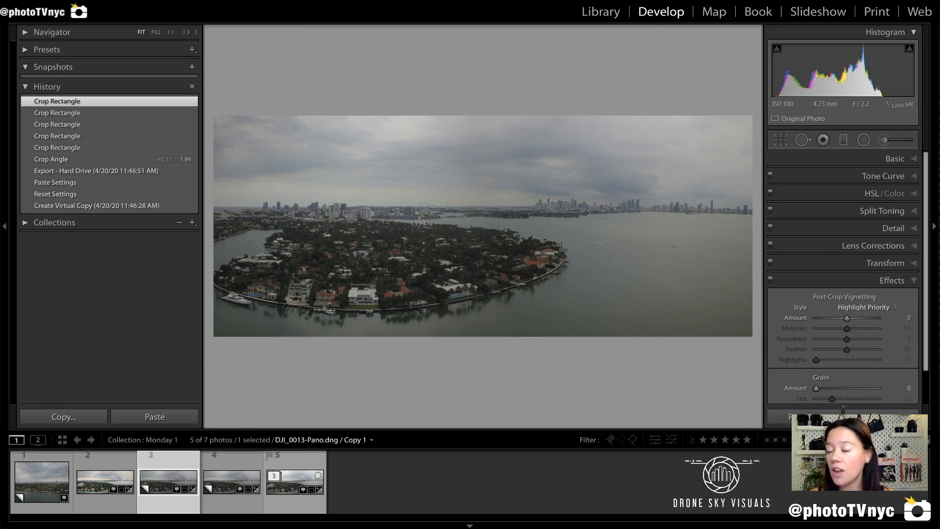
# Step: Compare the single source frames, including the file info of DJI_0014.JPG, with the merged panorama DJI_0015-Pano.dng
pyautogui.click(48, 485)
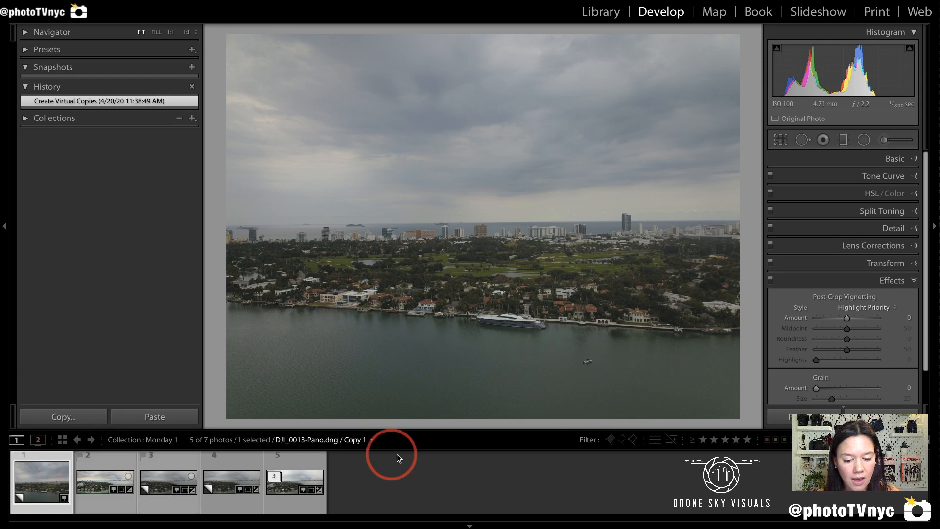
pyautogui.click(280, 475)
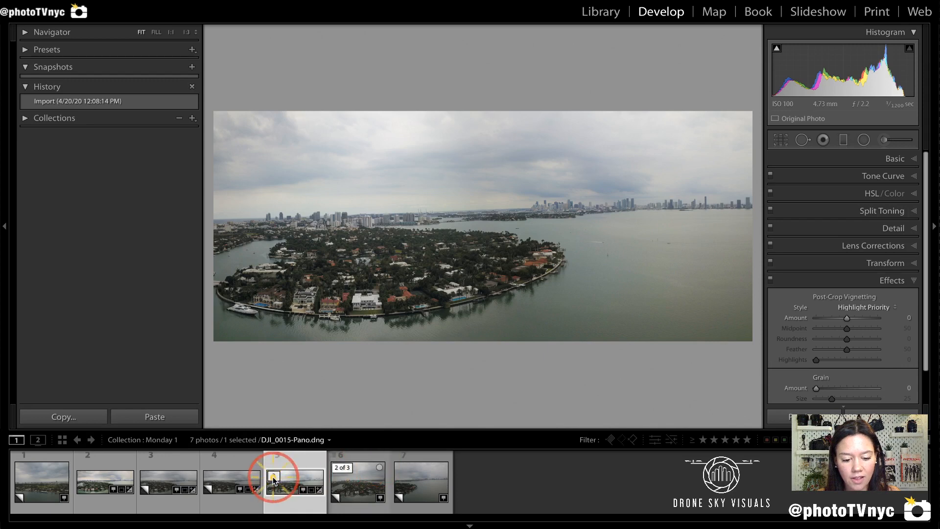
pyautogui.click(353, 485)
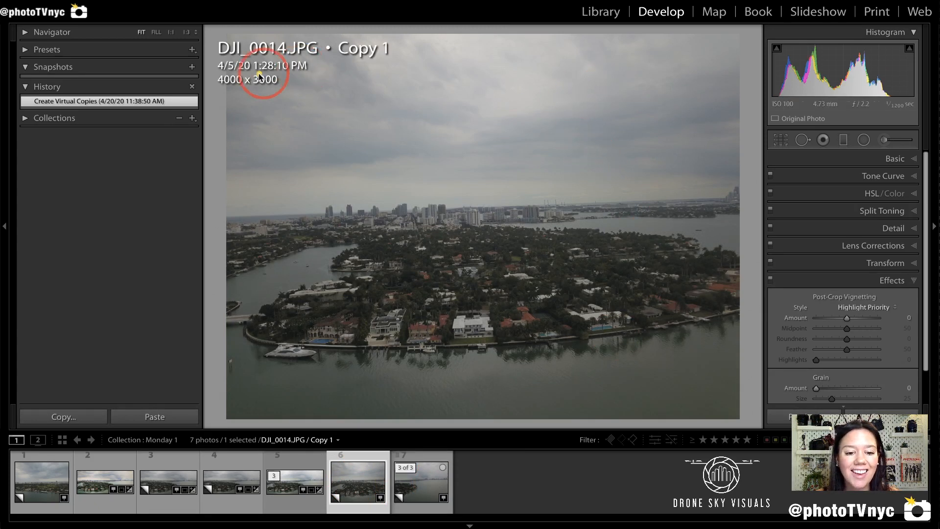
pyautogui.moveTo(280, 100)
pyautogui.mouseDown()
pyautogui.moveTo(327, 65)
pyautogui.moveTo(405, 59)
pyautogui.moveTo(402, 28)
pyautogui.moveTo(231, 21)
pyautogui.moveTo(212, 43)
pyautogui.moveTo(208, 100)
pyautogui.mouseUp()
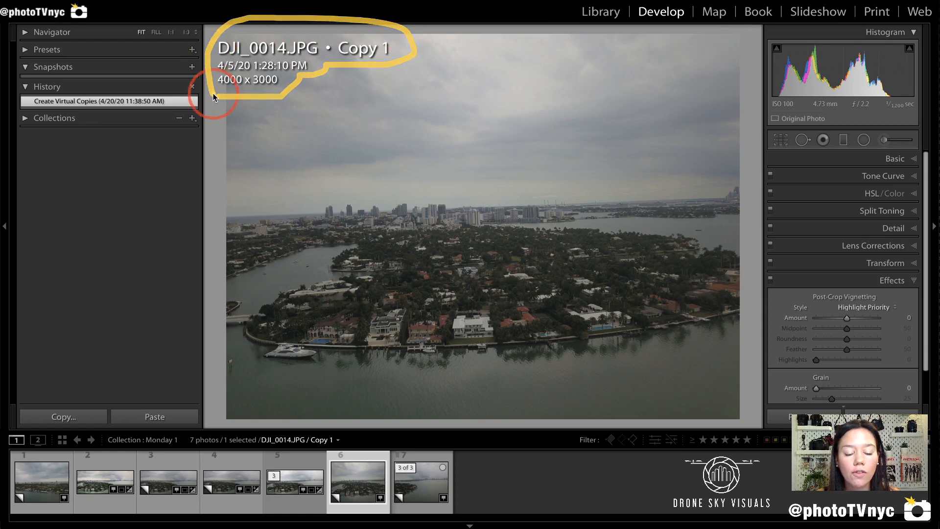
pyautogui.moveTo(281, 69)
pyautogui.mouseDown()
pyautogui.moveTo(318, 71)
pyautogui.moveTo(321, 60)
pyautogui.mouseUp()
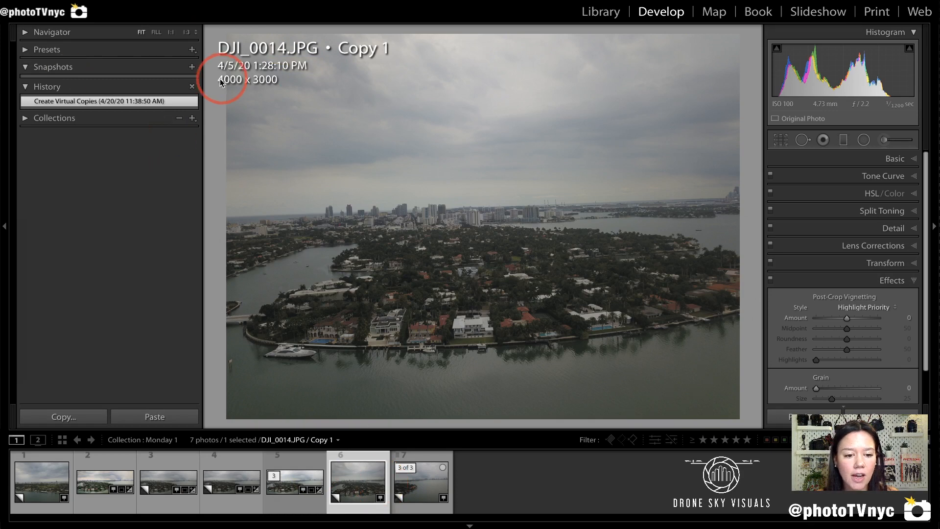
pyautogui.moveTo(222, 94); pyautogui.dragTo(307, 94)
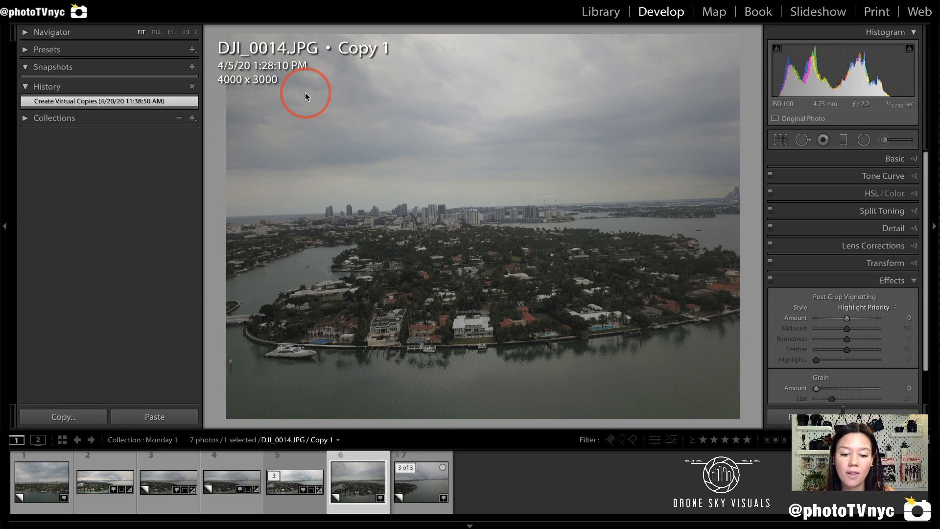
pyautogui.moveTo(329, 129)
pyautogui.mouseDown()
pyautogui.moveTo(486, 117)
pyautogui.moveTo(503, 185)
pyautogui.moveTo(556, 294)
pyautogui.moveTo(707, 247)
pyautogui.mouseUp()
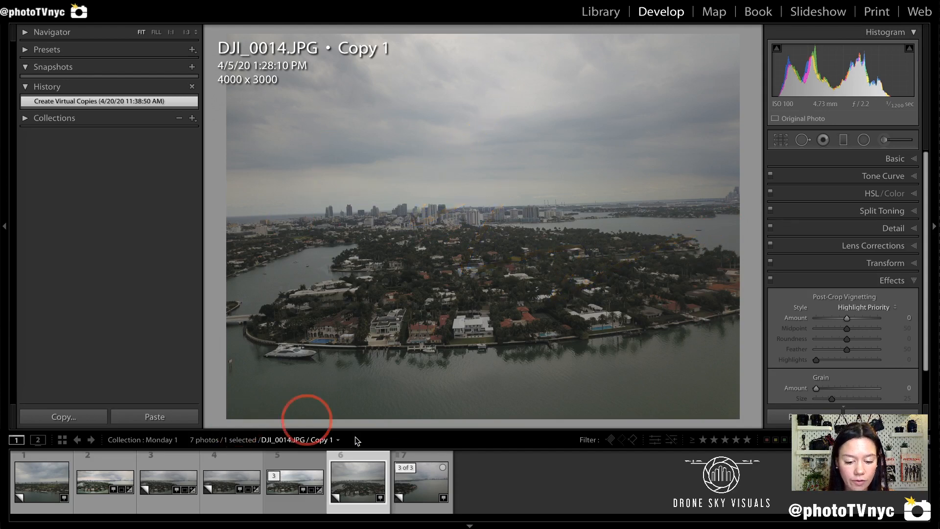
pyautogui.click(295, 487)
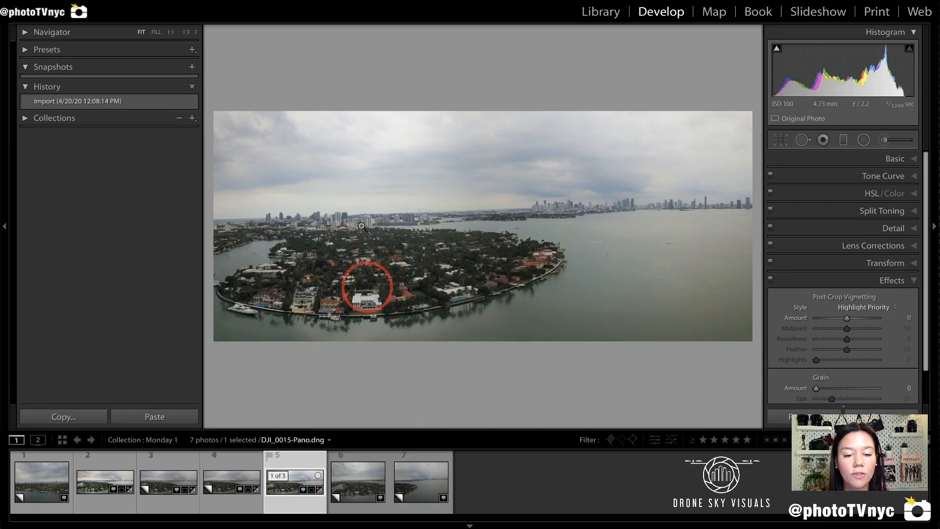
pyautogui.moveTo(235, 158)
pyautogui.mouseDown()
pyautogui.moveTo(196, 140)
pyautogui.moveTo(285, 131)
pyautogui.moveTo(230, 31)
pyautogui.moveTo(258, 78)
pyautogui.moveTo(251, 115)
pyautogui.mouseUp()
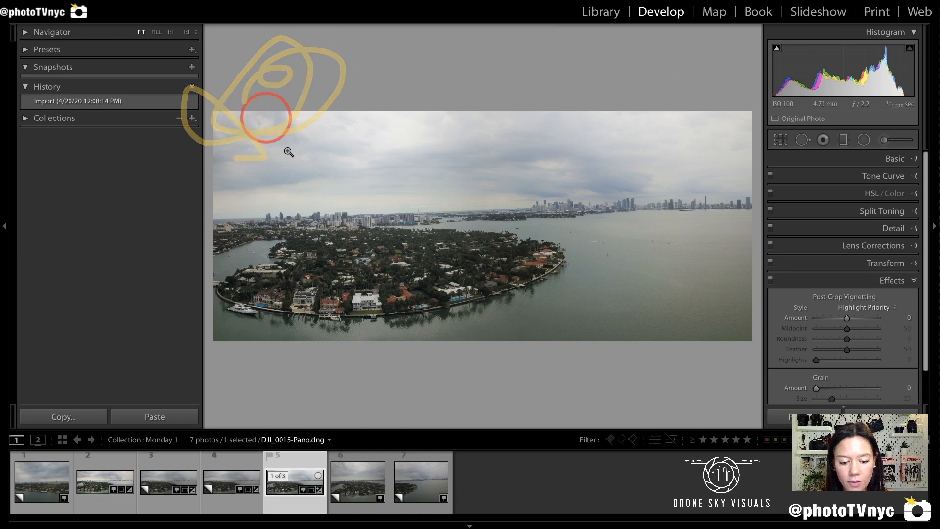
# Step: Set the exposure of the DJI_0013-Pano.dng copy to +0.80 and its contrast to +17
pyautogui.click(158, 486)
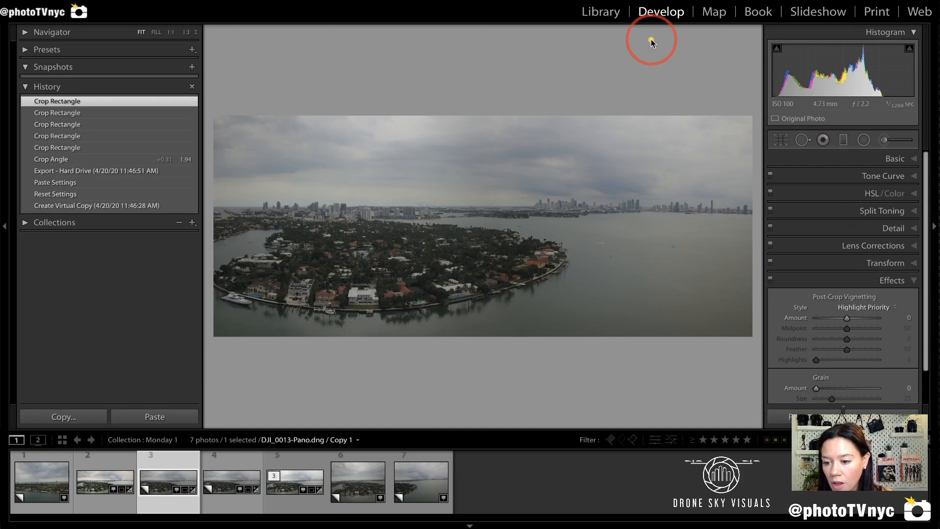
pyautogui.moveTo(636, 38)
pyautogui.mouseDown()
pyautogui.moveTo(697, 0)
pyautogui.moveTo(625, 28)
pyautogui.mouseUp()
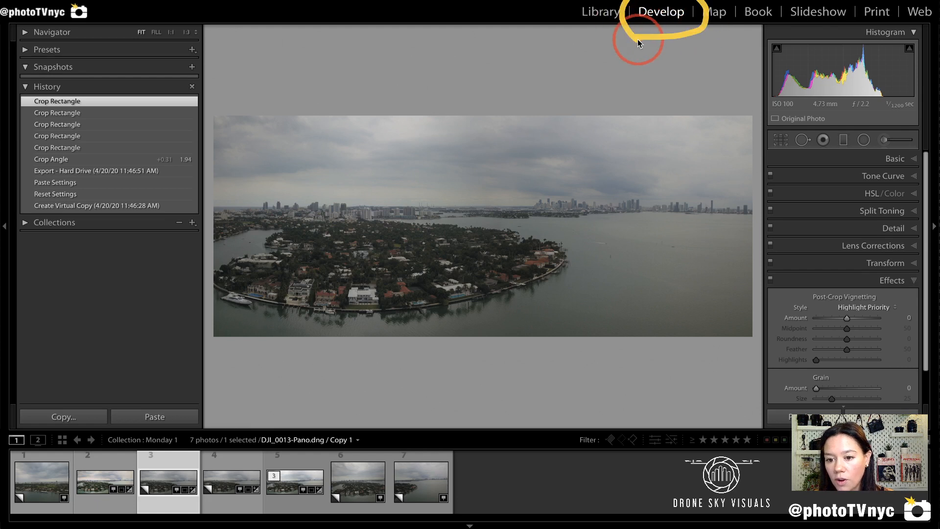
pyautogui.click(881, 157)
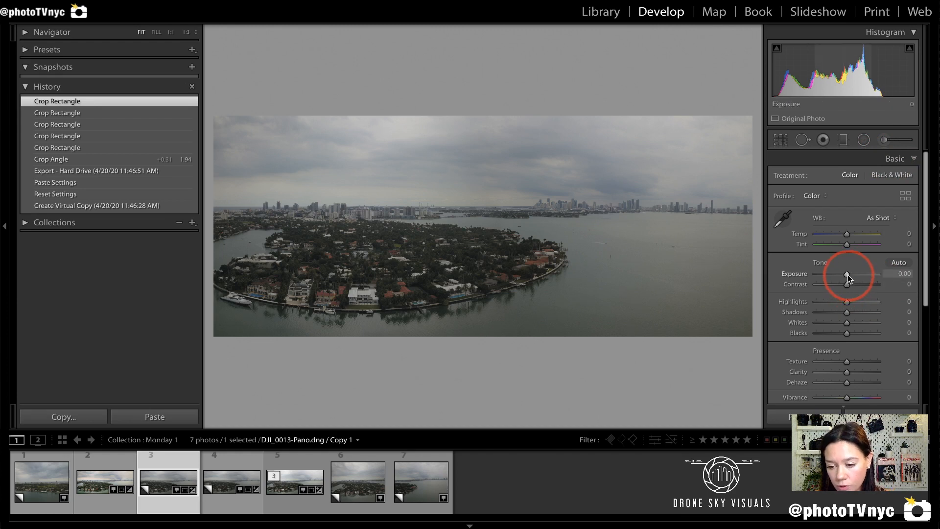
pyautogui.moveTo(847, 275); pyautogui.dragTo(850, 275)
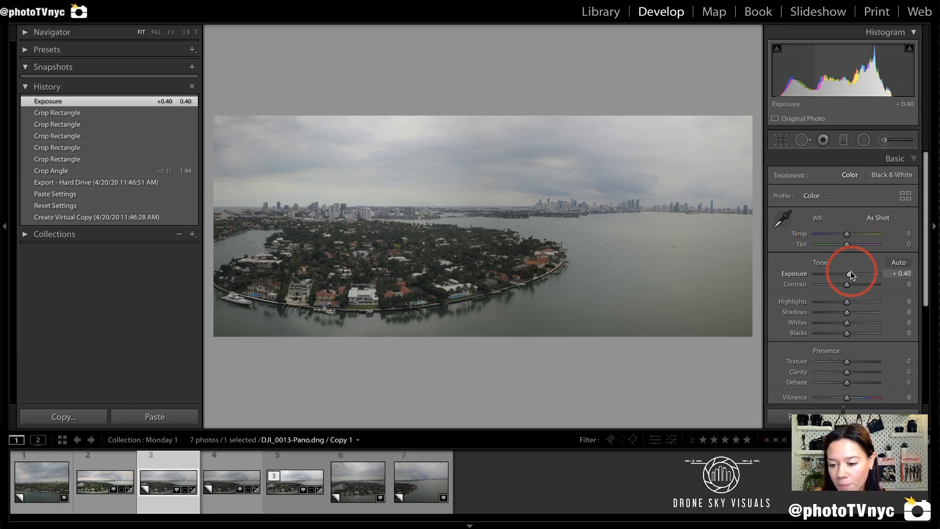
pyautogui.moveTo(849, 276); pyautogui.dragTo(852, 285)
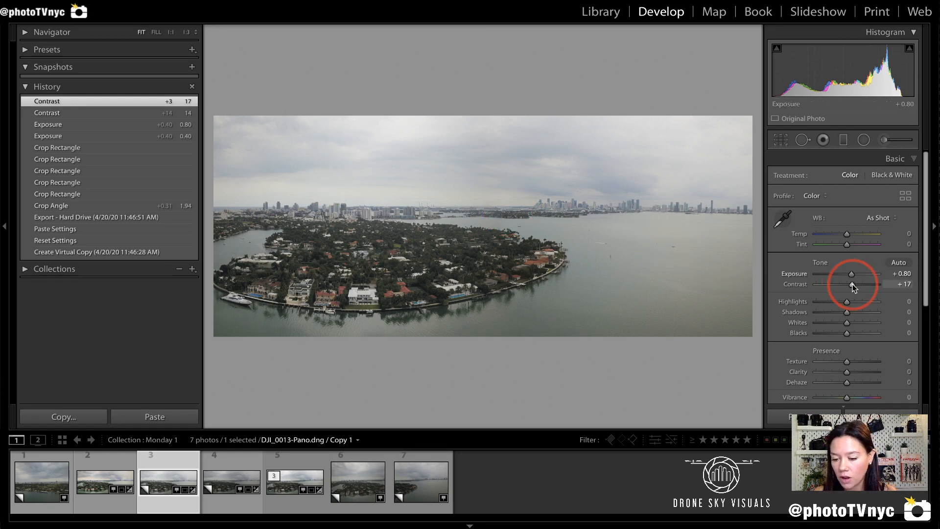
# Step: Check the tone and presence settings of DJI_0015-Pano.dng for reference and return to the DJI_0013-Pano.dng copy
pyautogui.scroll(-1, 806, 289)
pyautogui.scroll(-2, 805, 289)
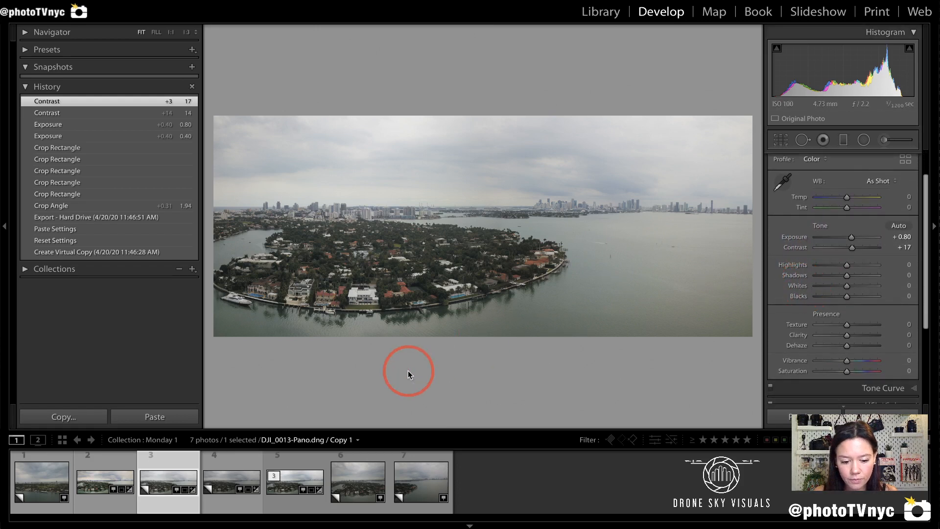
pyautogui.click(287, 491)
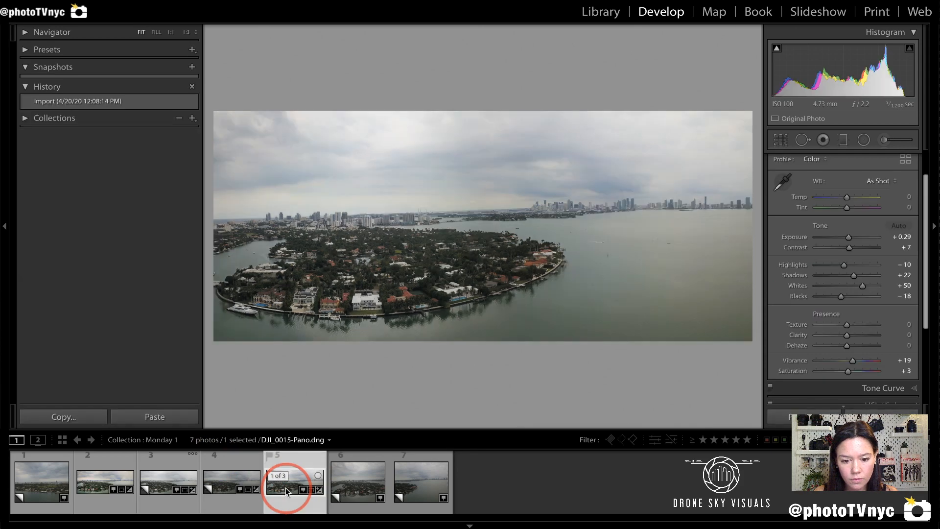
pyautogui.click(161, 485)
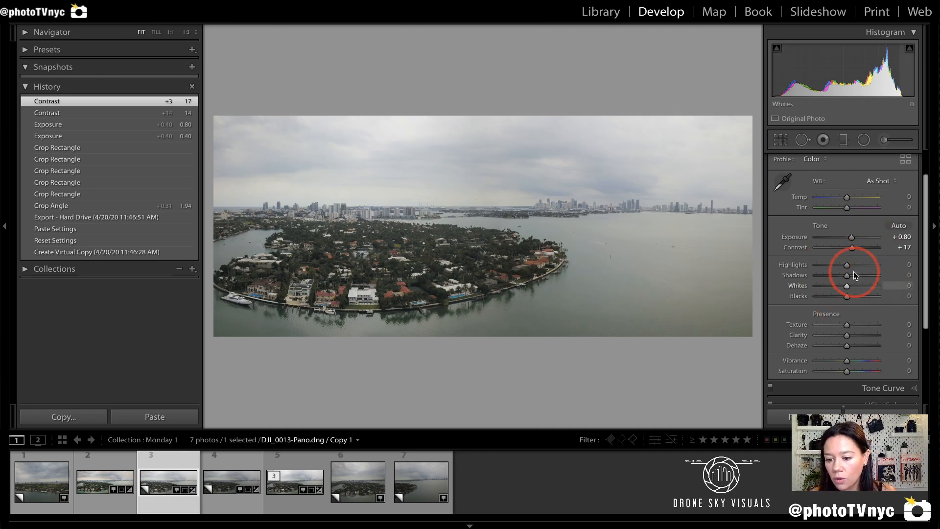
# Step: Lower the panorama copy's highlights to -32 and its shadows to -11
pyautogui.moveTo(780, 256)
pyautogui.mouseDown()
pyautogui.moveTo(774, 323)
pyautogui.moveTo(907, 315)
pyautogui.moveTo(897, 255)
pyautogui.mouseUp()
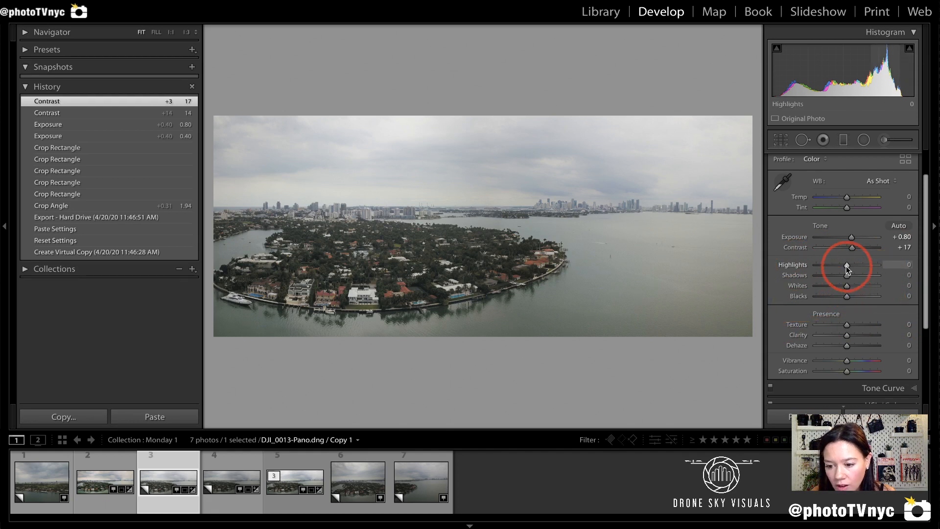
pyautogui.moveTo(846, 265); pyautogui.dragTo(837, 267)
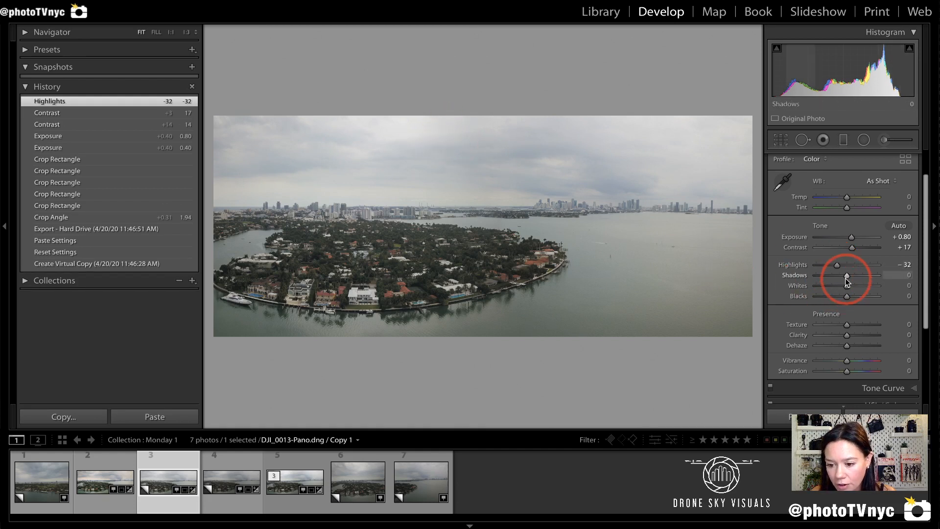
pyautogui.moveTo(846, 278); pyautogui.dragTo(843, 275)
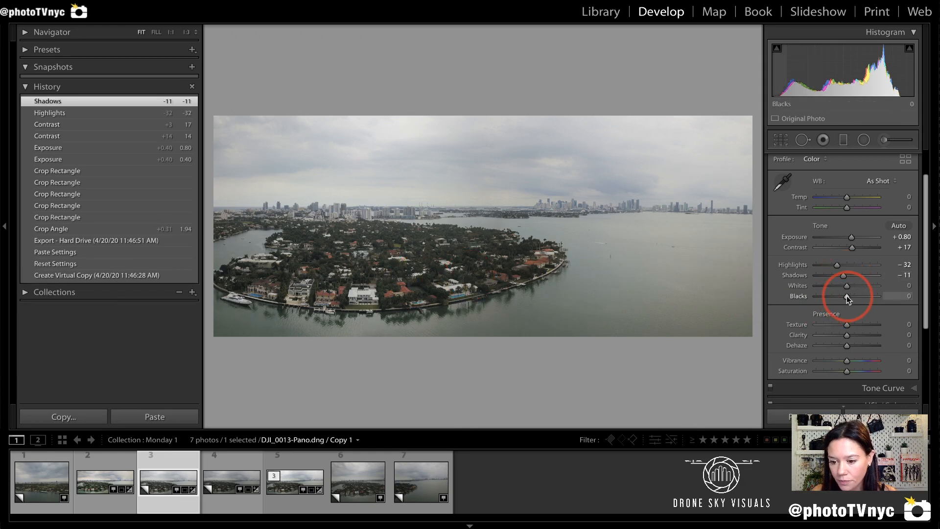
# Step: Lower the blacks of the panorama copy to -10
pyautogui.moveTo(847, 295); pyautogui.dragTo(845, 295)
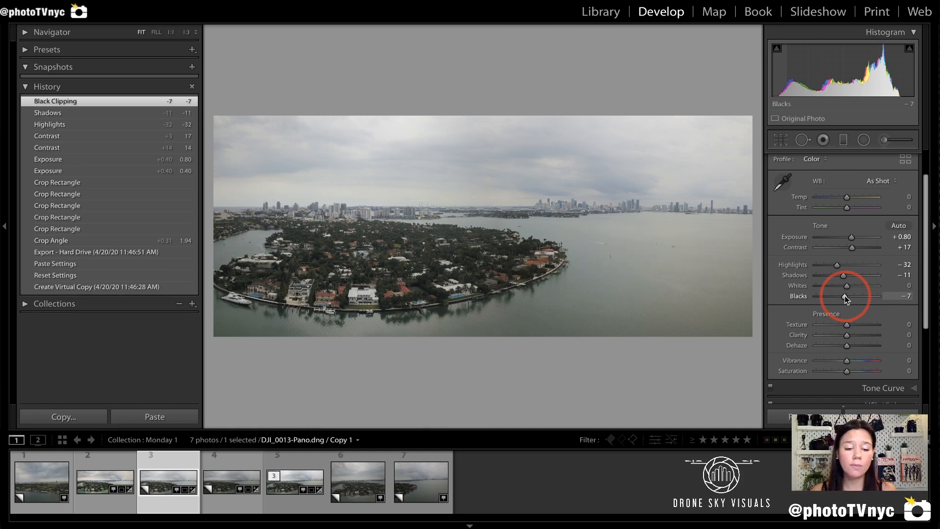
pyautogui.press('Down')
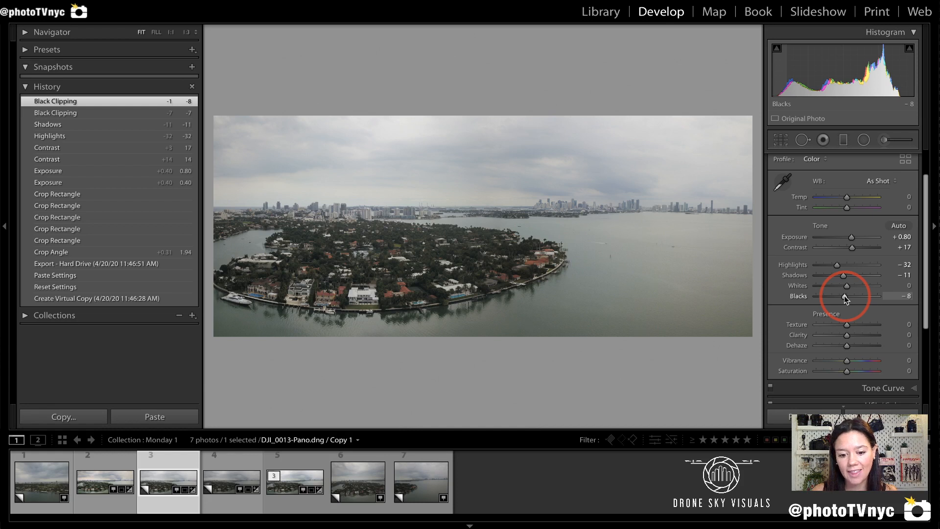
pyautogui.press('Down')
pyautogui.press('Down')
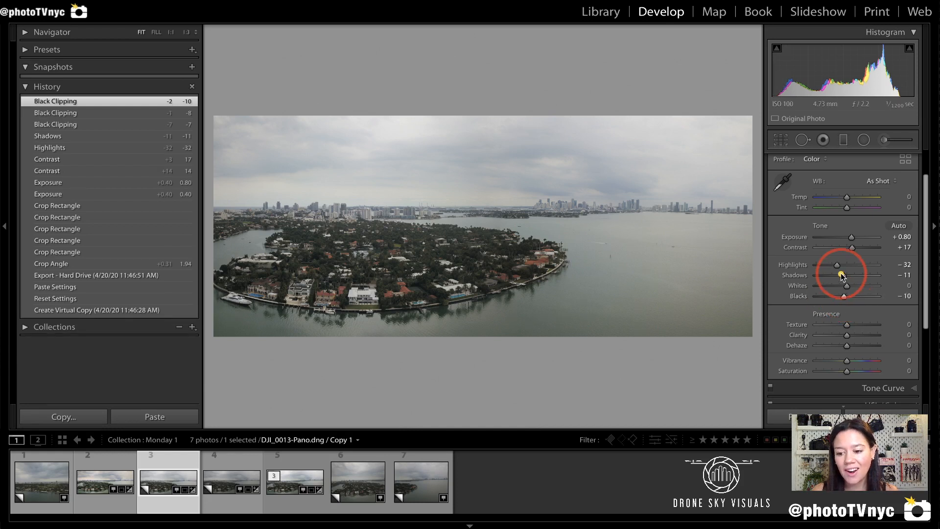
pyautogui.click(845, 298)
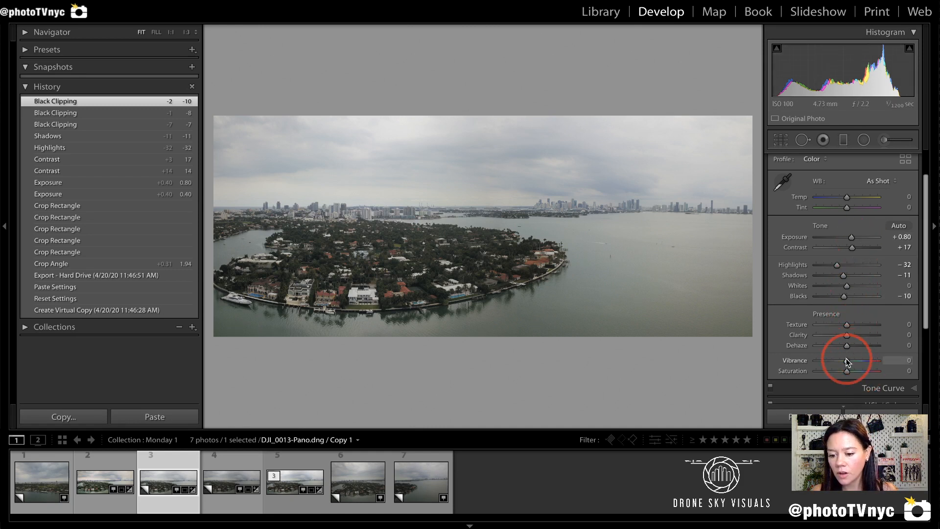
pyautogui.moveTo(771, 307)
pyautogui.mouseDown()
pyautogui.moveTo(775, 368)
pyautogui.moveTo(917, 369)
pyautogui.moveTo(908, 328)
pyautogui.moveTo(855, 294)
pyautogui.moveTo(773, 294)
pyautogui.mouseUp()
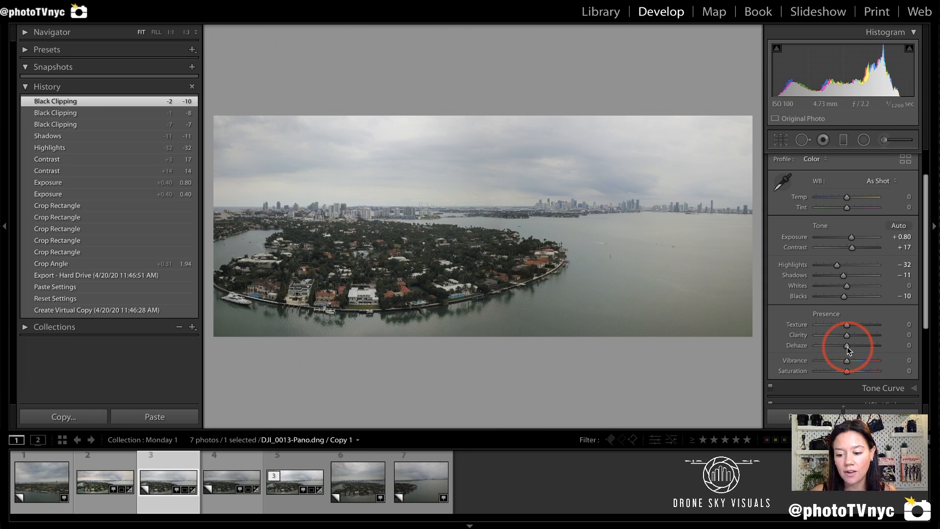
# Step: Try Dehaze at +100 and reset it, settling on Dehaze +43 and Clarity +12 for the panorama
pyautogui.moveTo(848, 346); pyautogui.dragTo(883, 348)
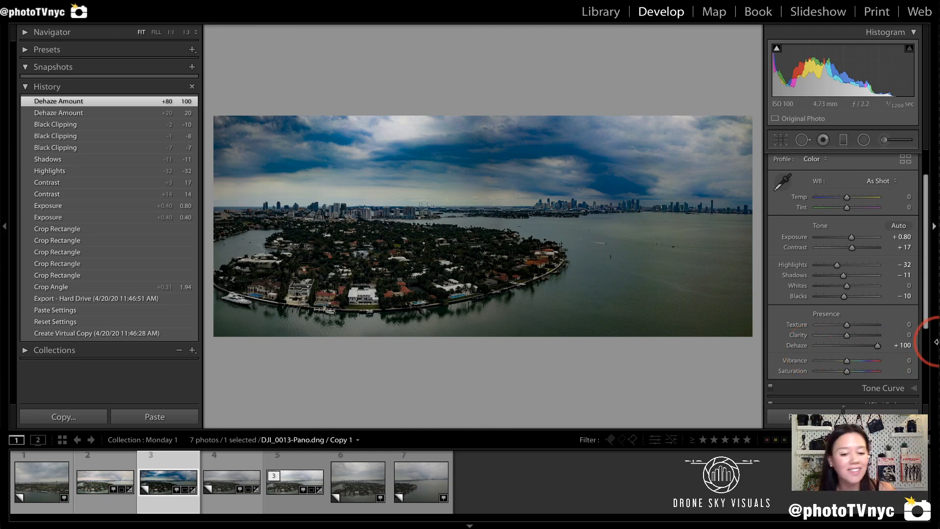
pyautogui.doubleClick(801, 345)
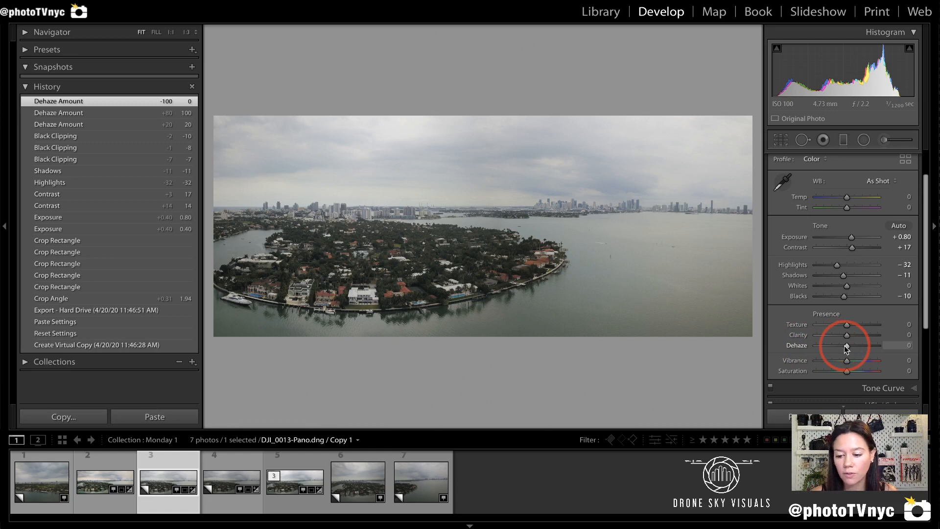
pyautogui.moveTo(847, 346); pyautogui.dragTo(861, 346)
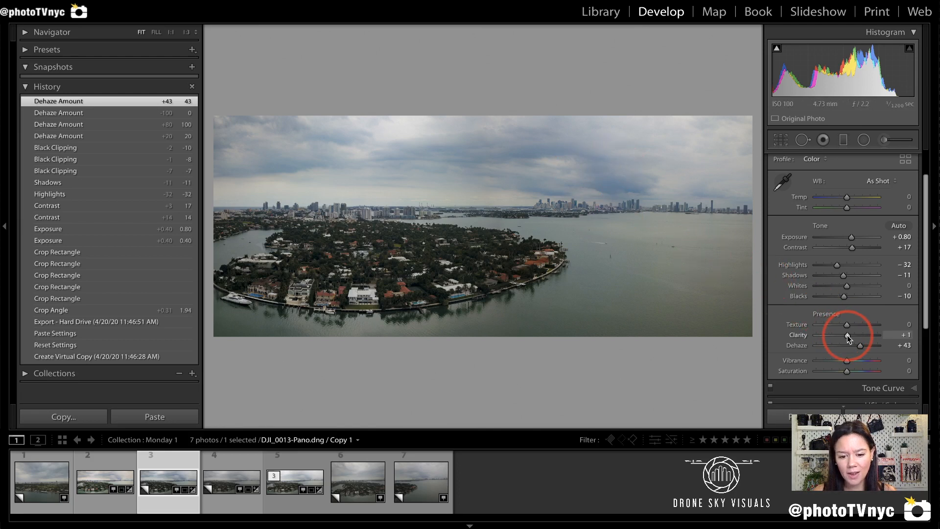
pyautogui.moveTo(849, 338); pyautogui.dragTo(849, 334)
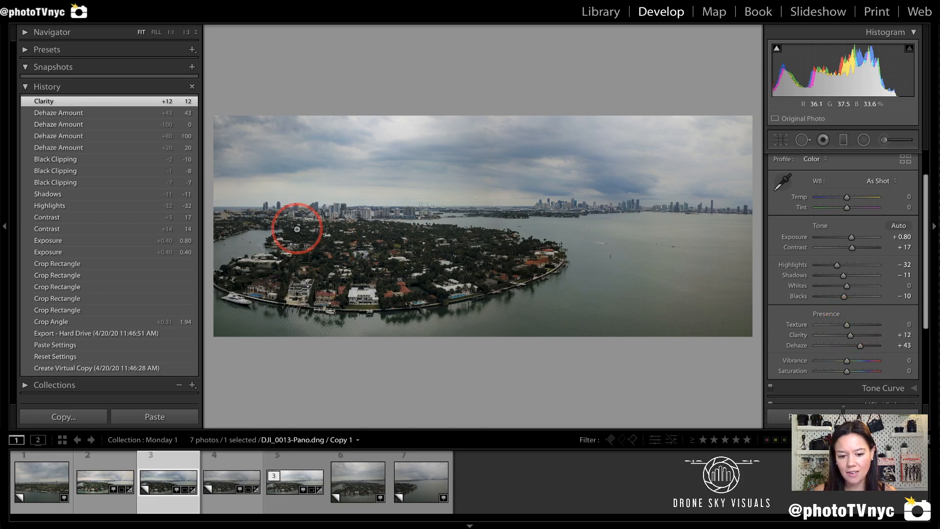
# Step: Inspect the waterfront houses at 1:1, try Clarity at +25, reset it, and set Clarity to +23
pyautogui.click(352, 248)
pyautogui.moveTo(402, 248); pyautogui.dragTo(507, 167)
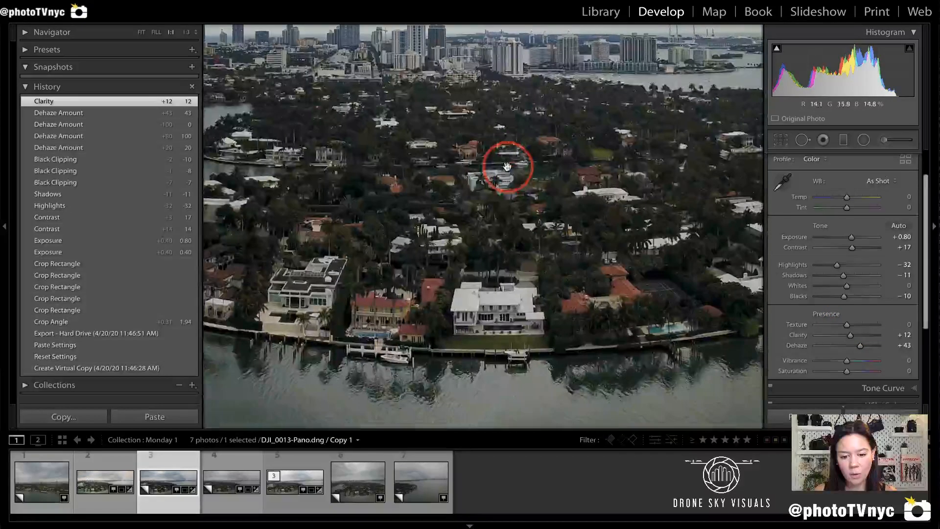
pyautogui.moveTo(382, 286); pyautogui.dragTo(503, 252)
pyautogui.moveTo(431, 240); pyautogui.dragTo(458, 282)
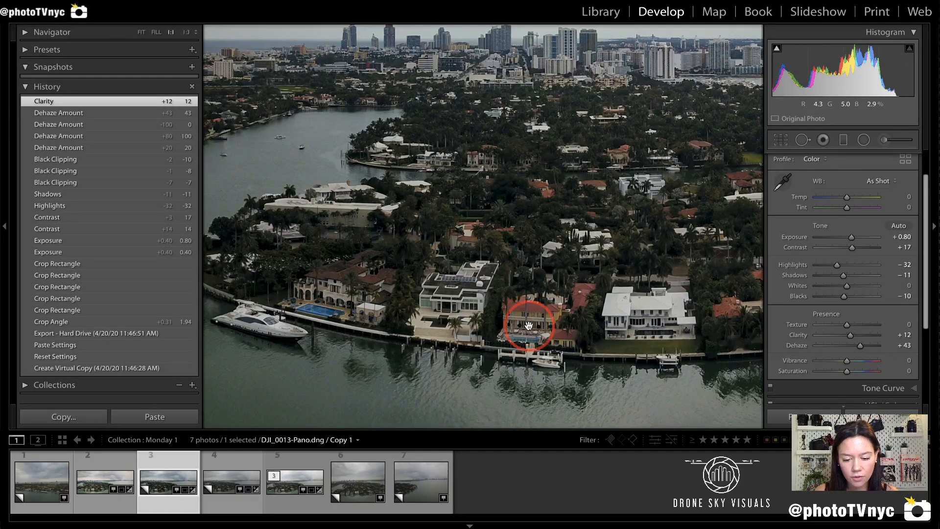
pyautogui.moveTo(410, 298); pyautogui.dragTo(363, 330)
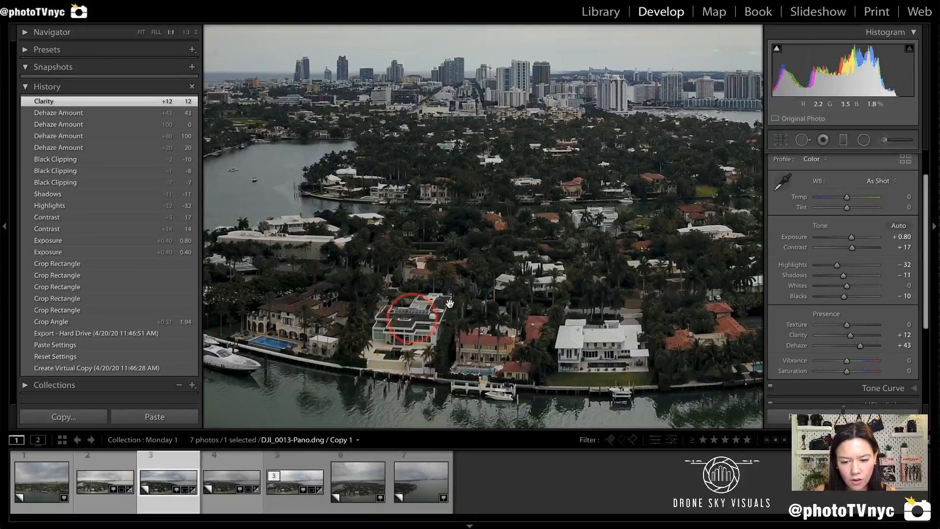
pyautogui.moveTo(534, 275); pyautogui.dragTo(430, 269)
pyautogui.moveTo(534, 250)
pyautogui.mouseDown()
pyautogui.moveTo(425, 255)
pyautogui.moveTo(510, 260)
pyautogui.moveTo(530, 221)
pyautogui.moveTo(336, 373)
pyautogui.moveTo(563, 377)
pyautogui.moveTo(402, 238)
pyautogui.mouseUp()
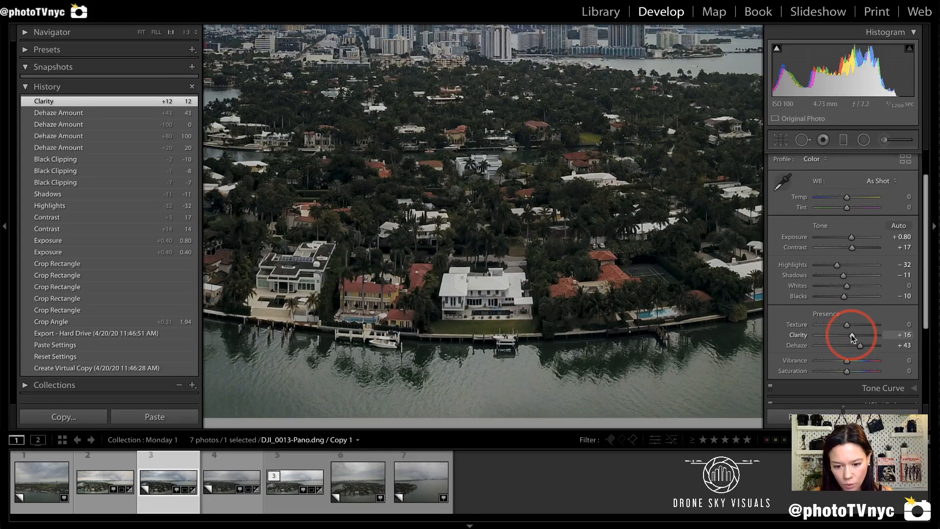
pyautogui.moveTo(851, 335); pyautogui.dragTo(854, 334)
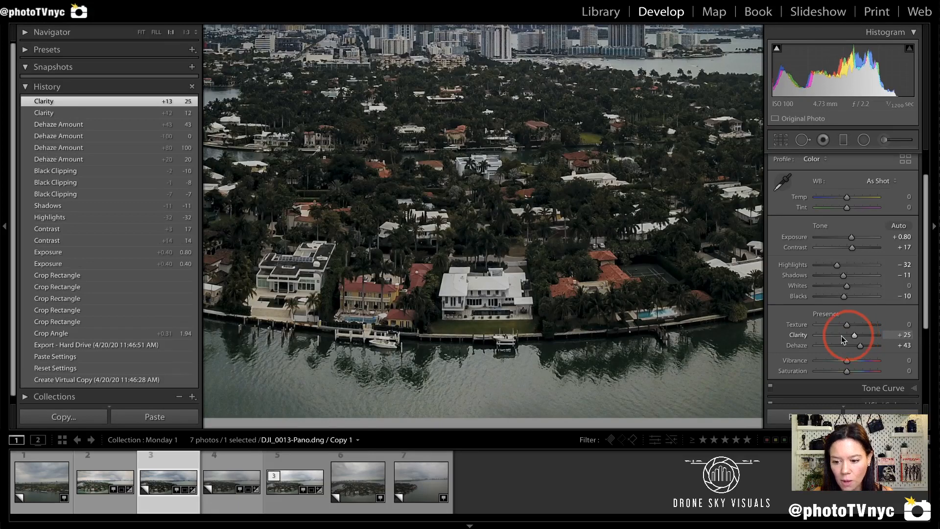
pyautogui.doubleClick(800, 337)
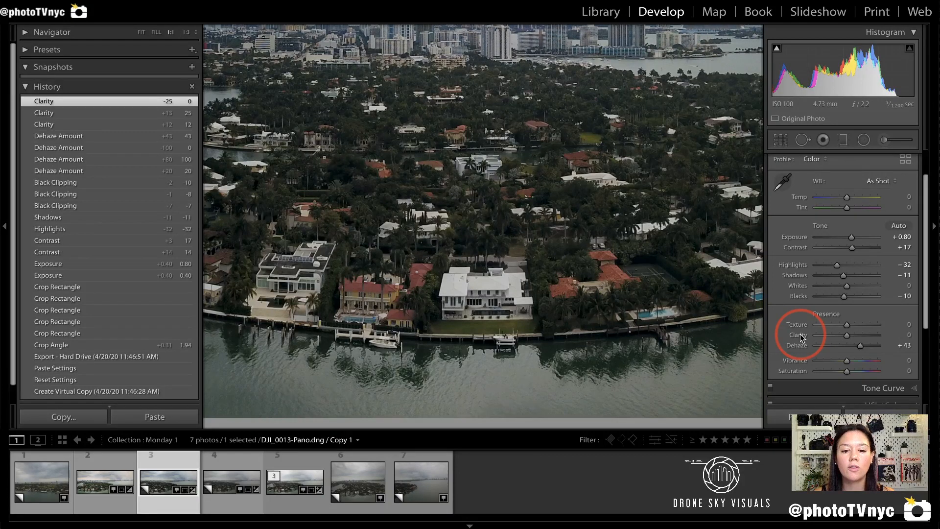
pyautogui.moveTo(845, 336); pyautogui.dragTo(853, 335)
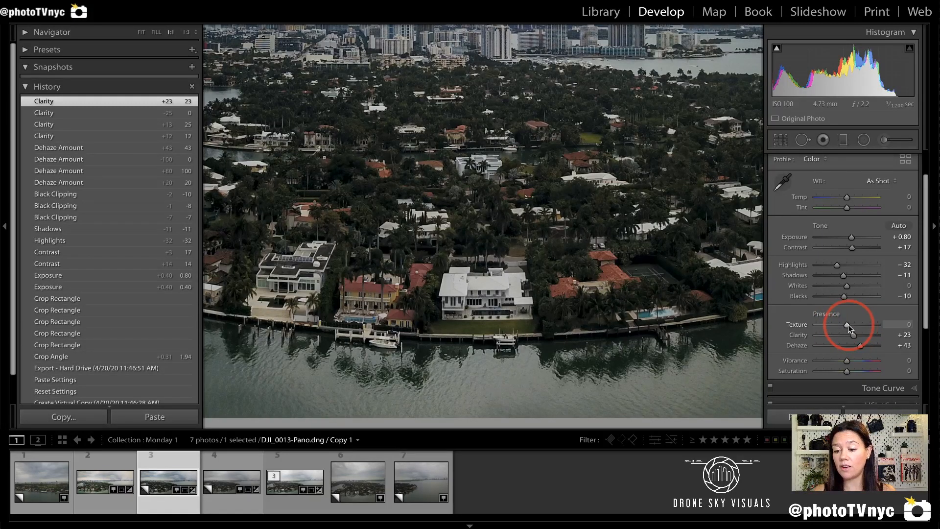
# Step: Try Texture at +25, reset it, and raise the panorama's Texture to +60
pyautogui.moveTo(848, 324); pyautogui.dragTo(848, 324)
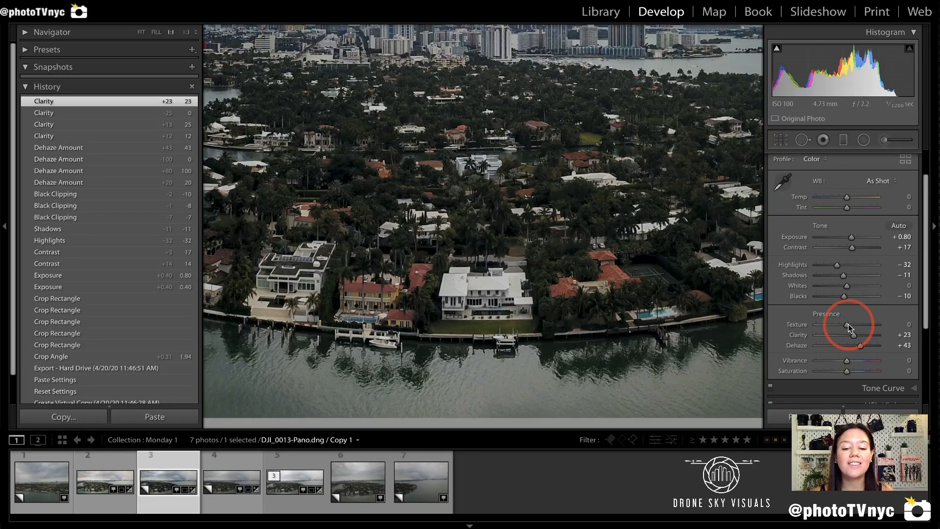
pyautogui.moveTo(470, 181)
pyautogui.mouseDown()
pyautogui.moveTo(458, 164)
pyautogui.moveTo(482, 149)
pyautogui.moveTo(505, 159)
pyautogui.moveTo(485, 184)
pyautogui.moveTo(471, 182)
pyautogui.mouseUp()
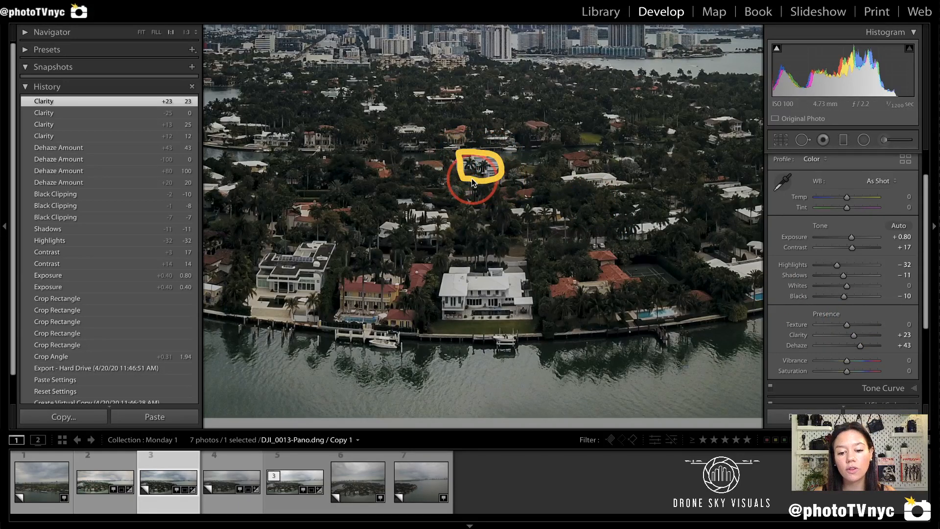
pyautogui.moveTo(438, 236)
pyautogui.mouseDown()
pyautogui.moveTo(459, 219)
pyautogui.moveTo(433, 207)
pyautogui.moveTo(416, 217)
pyautogui.moveTo(431, 250)
pyautogui.mouseUp()
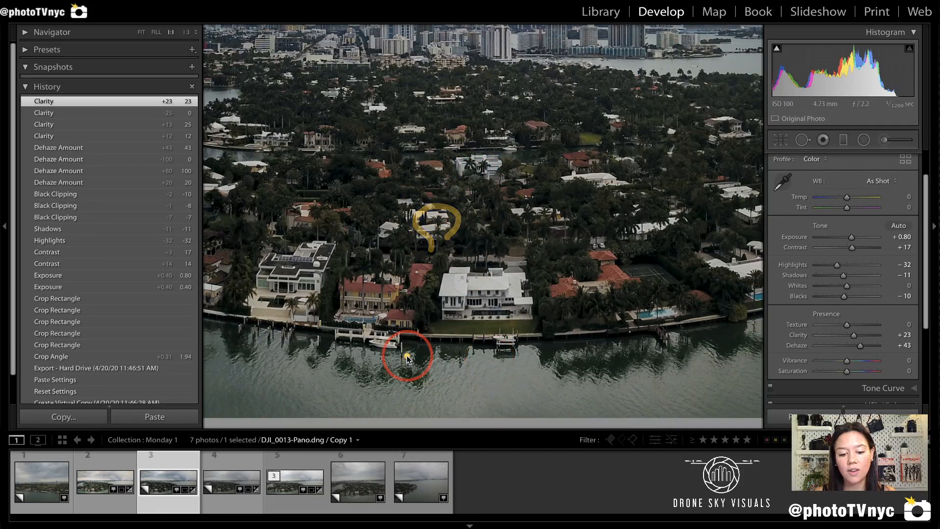
pyautogui.moveTo(400, 355)
pyautogui.mouseDown()
pyautogui.moveTo(398, 337)
pyautogui.moveTo(365, 330)
pyautogui.moveTo(372, 362)
pyautogui.moveTo(414, 350)
pyautogui.moveTo(395, 359)
pyautogui.mouseUp()
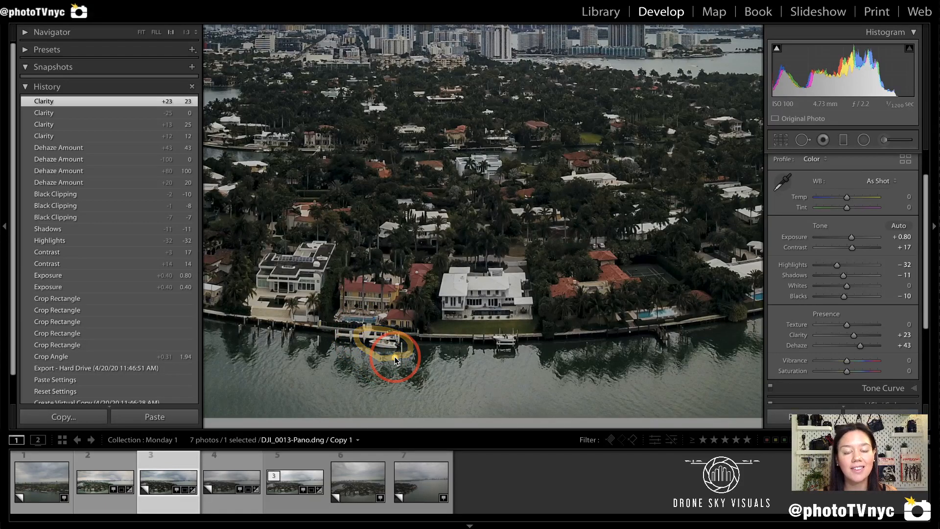
pyautogui.moveTo(847, 329); pyautogui.dragTo(854, 327)
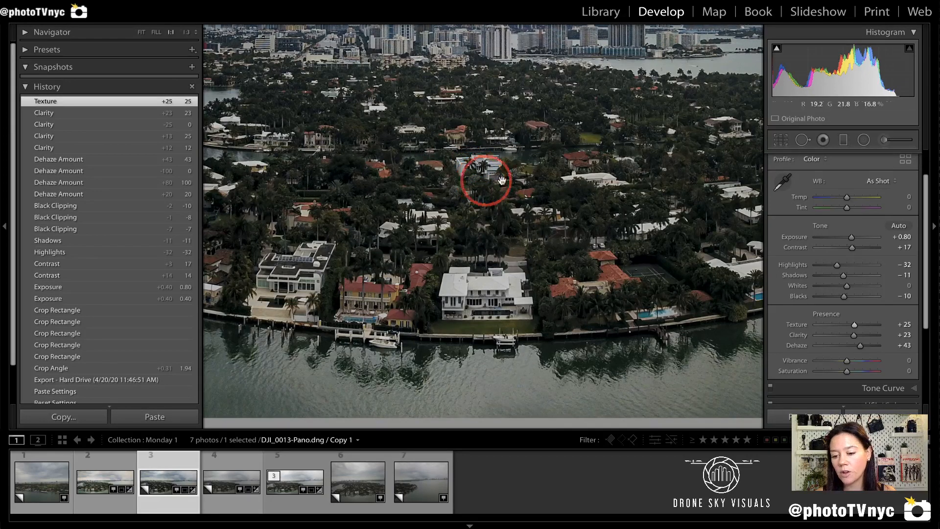
pyautogui.doubleClick(796, 326)
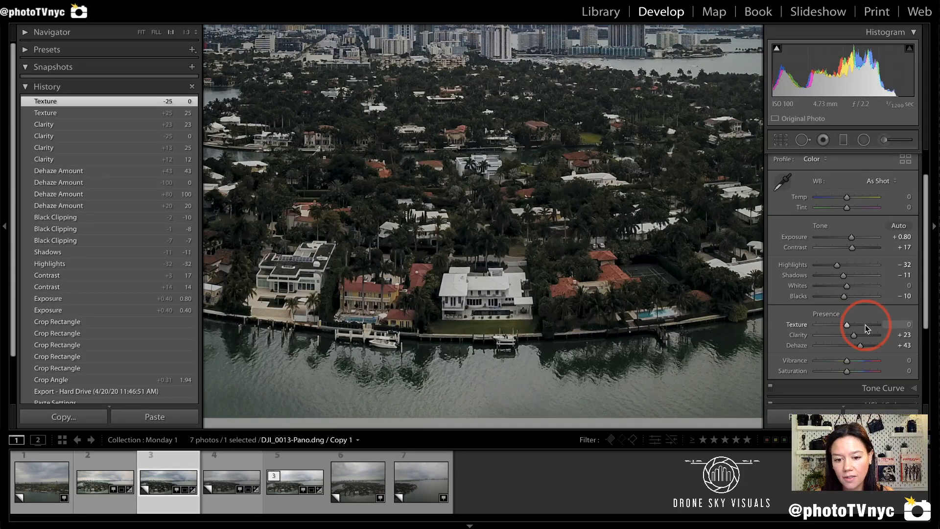
pyautogui.click(865, 325)
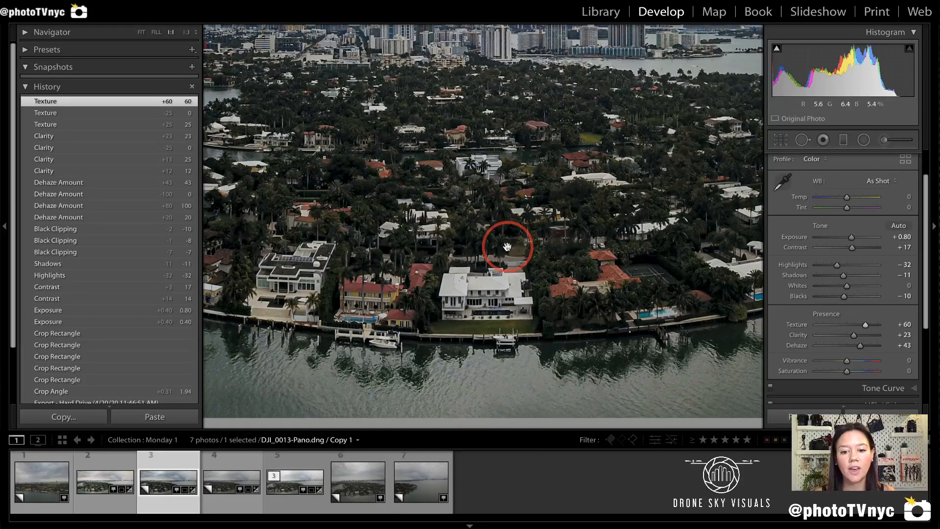
# Step: Examine the skyline and tree detail at 1:1 and the whole panorama in an enlarged view without panels
pyautogui.moveTo(453, 151); pyautogui.dragTo(396, 268)
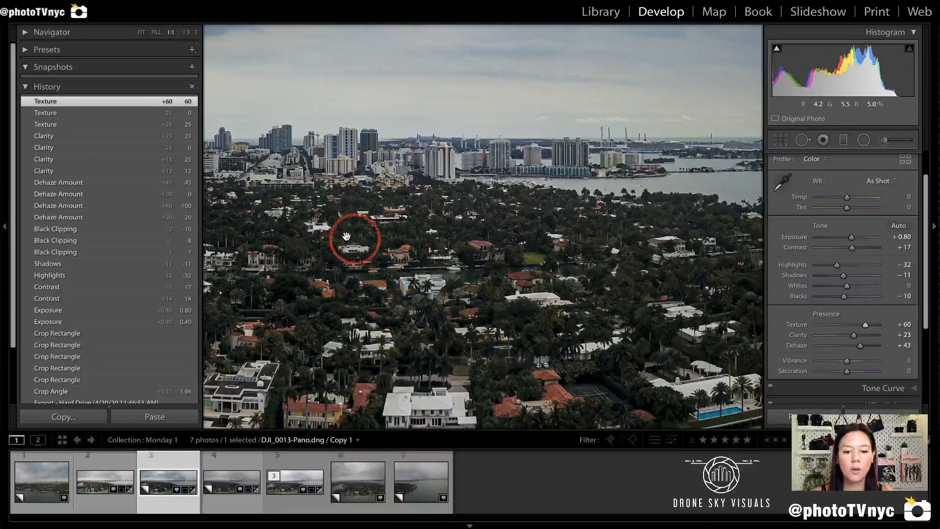
pyautogui.moveTo(352, 242); pyautogui.dragTo(505, 234)
pyautogui.moveTo(450, 176)
pyautogui.mouseDown()
pyautogui.moveTo(473, 125)
pyautogui.moveTo(522, 121)
pyautogui.moveTo(573, 133)
pyautogui.moveTo(560, 188)
pyautogui.mouseUp()
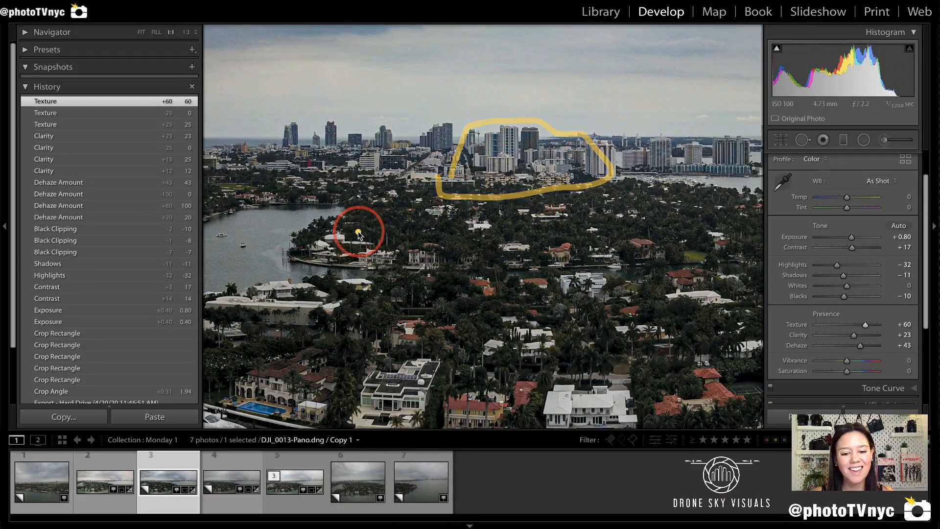
pyautogui.moveTo(357, 231)
pyautogui.mouseDown()
pyautogui.moveTo(412, 201)
pyautogui.moveTo(478, 200)
pyautogui.moveTo(523, 246)
pyautogui.moveTo(355, 255)
pyautogui.mouseUp()
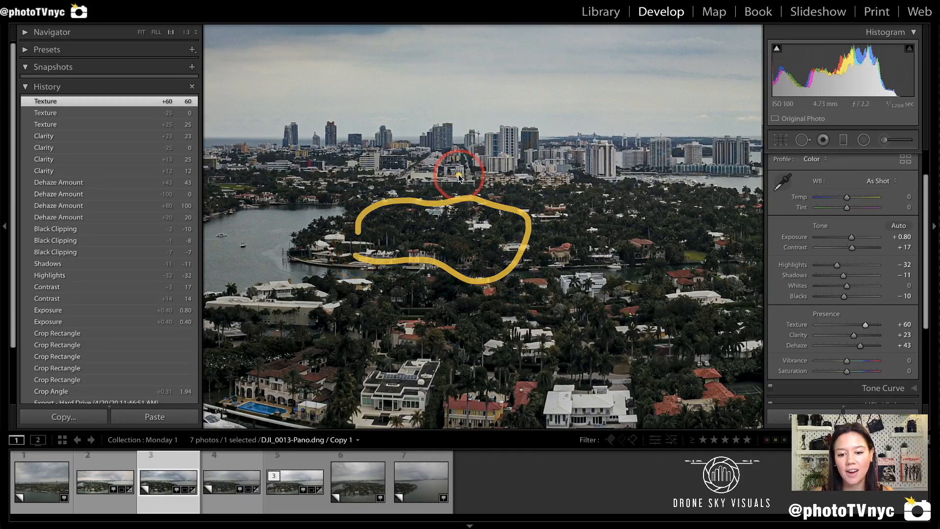
pyautogui.moveTo(496, 186)
pyautogui.mouseDown()
pyautogui.moveTo(593, 163)
pyautogui.moveTo(521, 109)
pyautogui.moveTo(443, 136)
pyautogui.mouseUp()
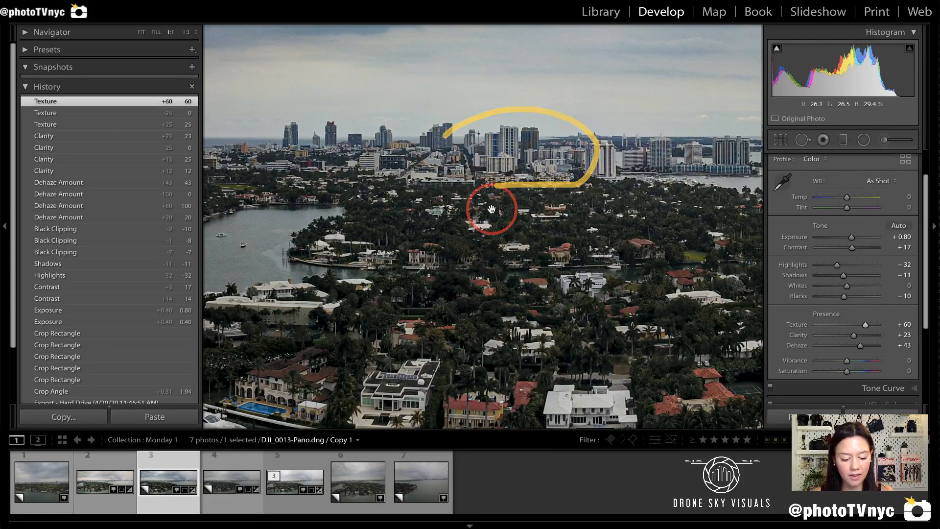
pyautogui.click(552, 232)
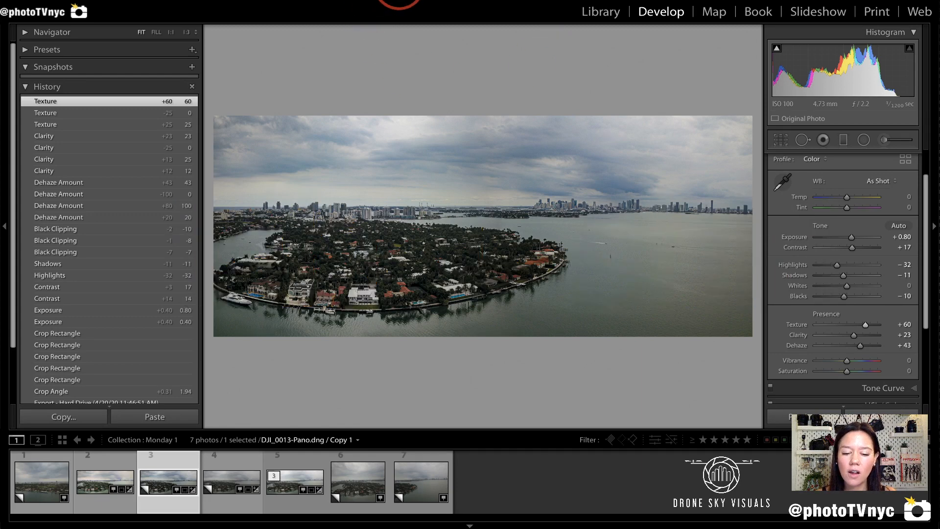
pyautogui.hotkey('shift', 'Tab')
pyautogui.moveTo(390, 2)
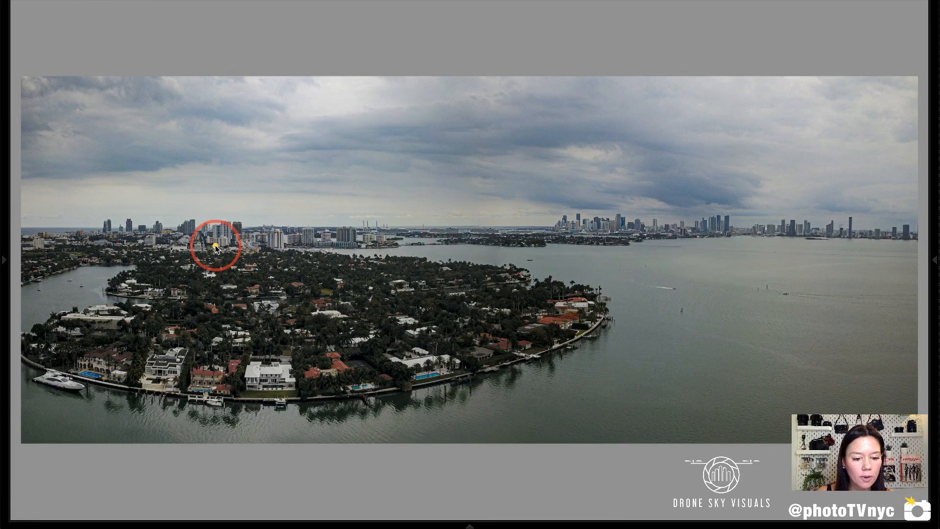
pyautogui.moveTo(218, 245)
pyautogui.mouseDown()
pyautogui.moveTo(77, 307)
pyautogui.moveTo(14, 364)
pyautogui.moveTo(253, 418)
pyautogui.moveTo(476, 375)
pyautogui.moveTo(546, 354)
pyautogui.moveTo(609, 318)
pyautogui.moveTo(525, 260)
pyautogui.moveTo(400, 232)
pyautogui.moveTo(191, 228)
pyautogui.moveTo(124, 252)
pyautogui.moveTo(373, 99)
pyautogui.moveTo(690, 214)
pyautogui.moveTo(719, 268)
pyautogui.mouseUp()
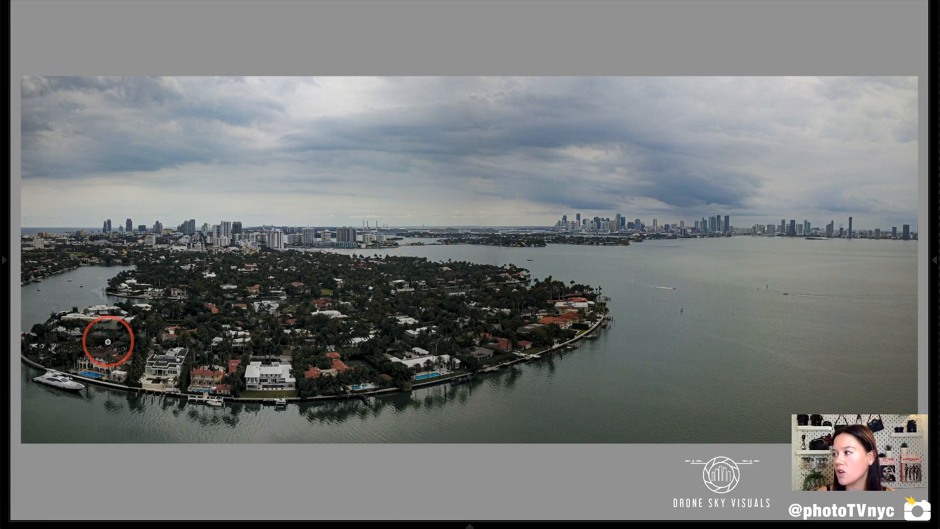
pyautogui.press('f')
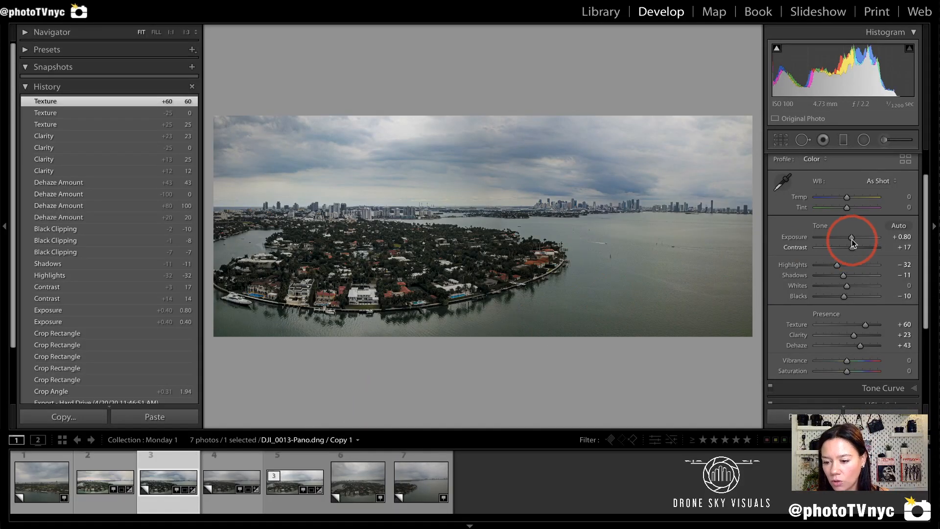
# Step: Raise the panorama's Exposure to +1.15 and set its post-crop vignetting Amount to -11 with the Highlight Priority style
pyautogui.moveTo(851, 237); pyautogui.dragTo(854, 237)
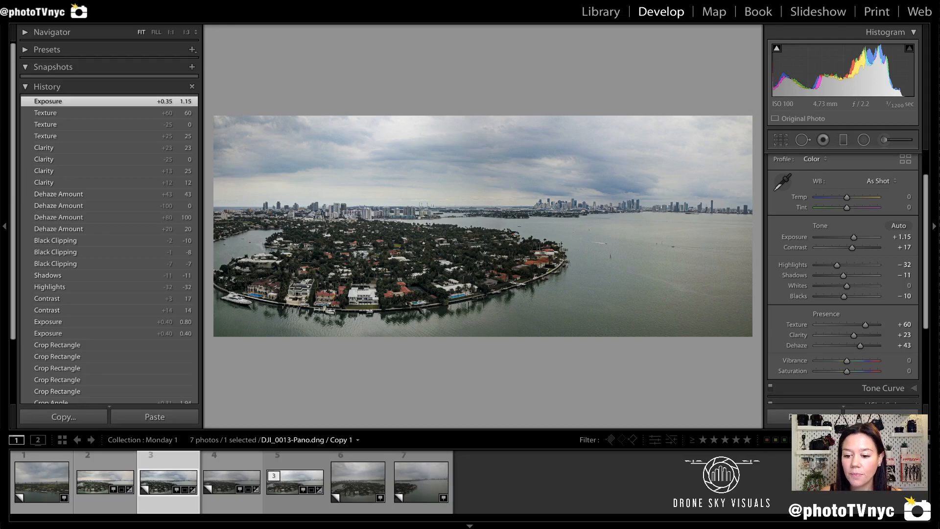
pyautogui.scroll(2, 881, 240)
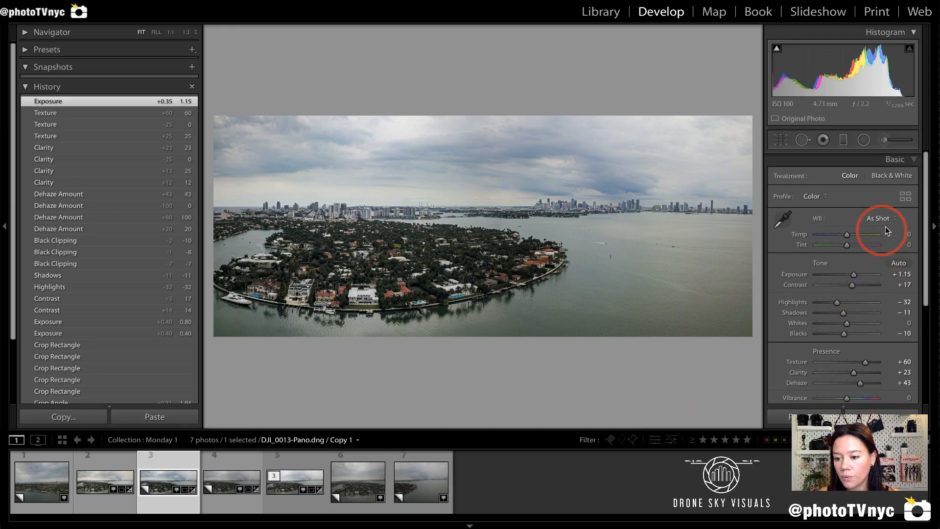
pyautogui.click(903, 160)
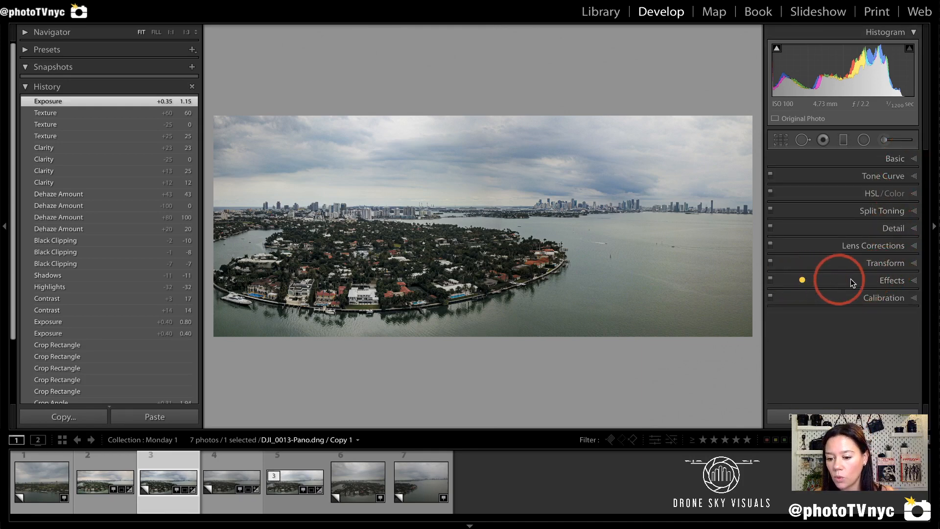
pyautogui.click(888, 281)
pyautogui.scroll(-3, 839, 346)
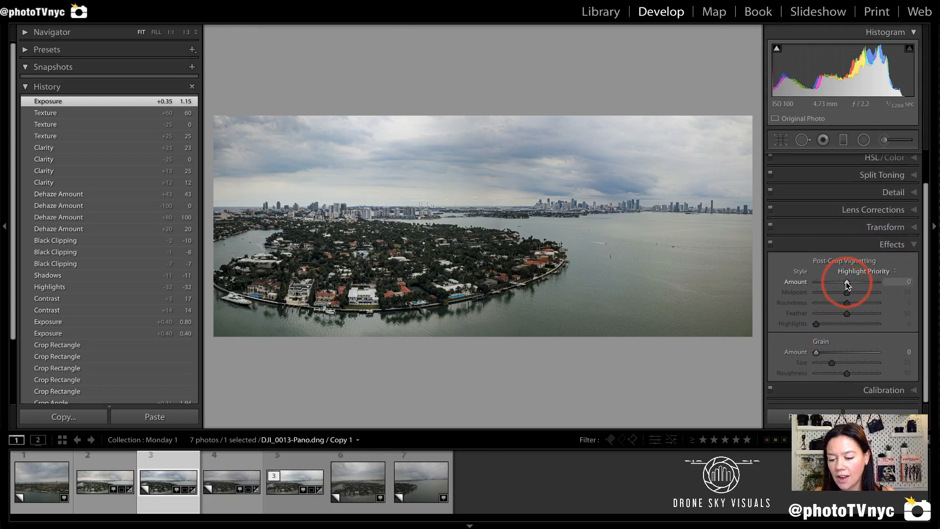
pyautogui.moveTo(785, 293); pyautogui.dragTo(889, 292)
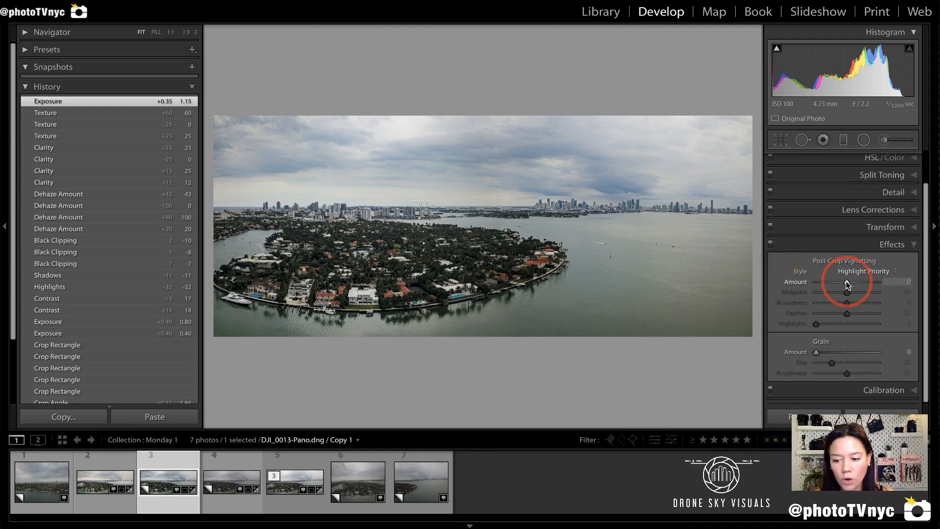
pyautogui.moveTo(846, 283); pyautogui.dragTo(843, 283)
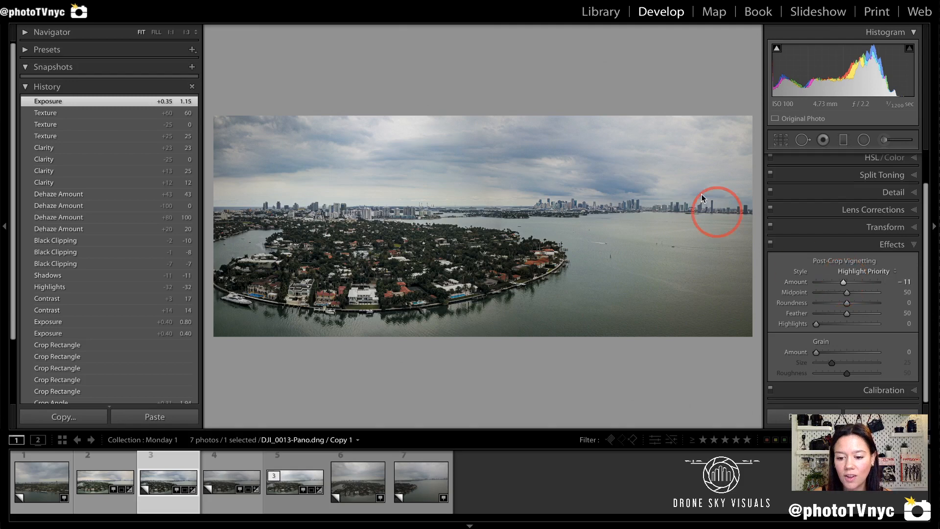
pyautogui.moveTo(674, 160)
pyautogui.mouseDown()
pyautogui.moveTo(315, 147)
pyautogui.moveTo(245, 165)
pyautogui.moveTo(209, 242)
pyautogui.moveTo(216, 302)
pyautogui.moveTo(241, 332)
pyautogui.moveTo(347, 342)
pyautogui.moveTo(588, 315)
pyautogui.moveTo(706, 280)
pyautogui.moveTo(731, 248)
pyautogui.moveTo(702, 172)
pyautogui.moveTo(658, 155)
pyautogui.mouseUp()
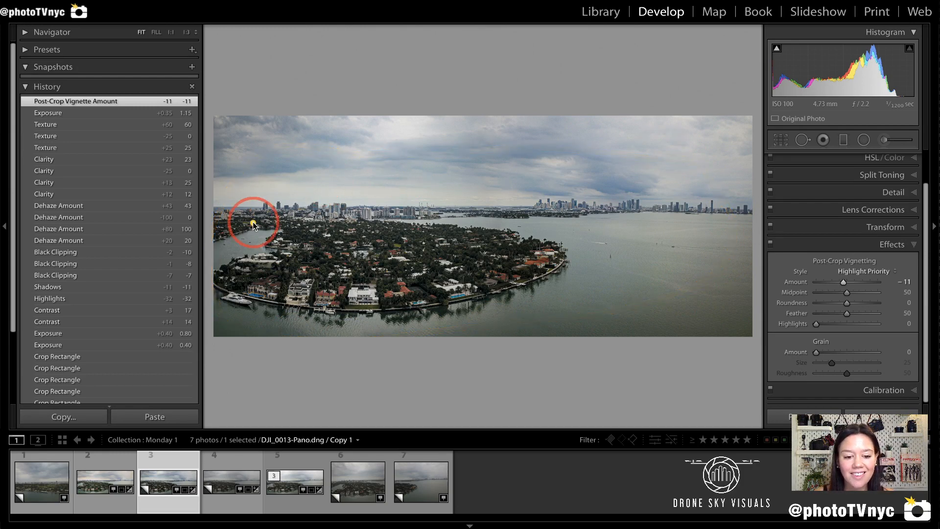
pyautogui.moveTo(251, 224)
pyautogui.mouseDown()
pyautogui.moveTo(272, 202)
pyautogui.moveTo(398, 222)
pyautogui.moveTo(457, 212)
pyautogui.moveTo(570, 264)
pyautogui.moveTo(661, 256)
pyautogui.moveTo(651, 273)
pyautogui.mouseUp()
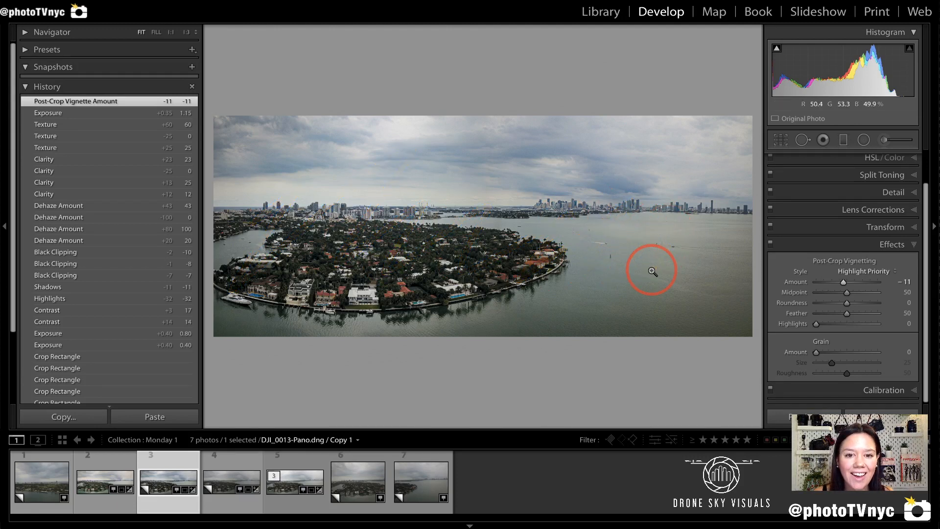
pyautogui.moveTo(678, 263)
pyautogui.mouseDown()
pyautogui.moveTo(707, 227)
pyautogui.moveTo(698, 177)
pyautogui.moveTo(648, 151)
pyautogui.moveTo(575, 146)
pyautogui.moveTo(282, 171)
pyautogui.moveTo(243, 214)
pyautogui.moveTo(235, 283)
pyautogui.moveTo(259, 315)
pyautogui.moveTo(331, 323)
pyautogui.moveTo(484, 300)
pyautogui.moveTo(636, 295)
pyautogui.moveTo(698, 279)
pyautogui.mouseUp()
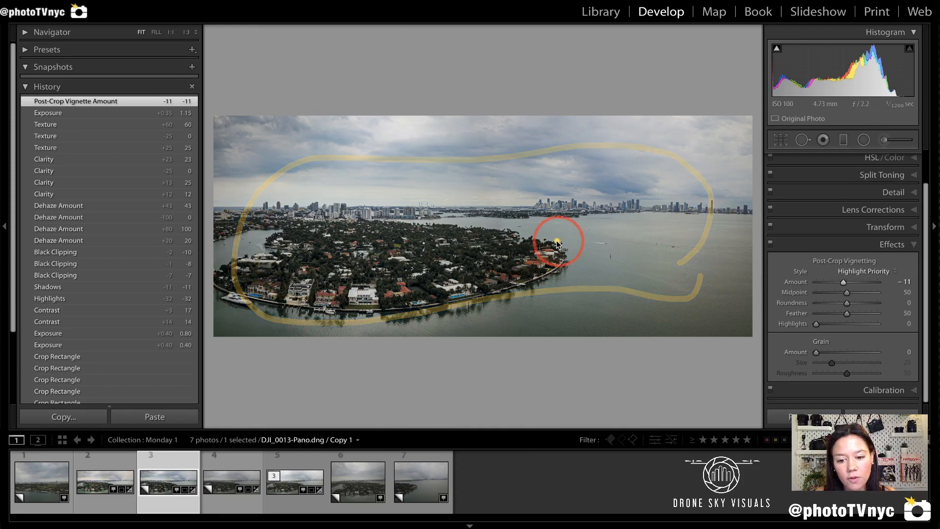
pyautogui.moveTo(557, 242)
pyautogui.mouseDown()
pyautogui.moveTo(521, 228)
pyautogui.moveTo(312, 207)
pyautogui.moveTo(228, 268)
pyautogui.moveTo(244, 301)
pyautogui.moveTo(440, 310)
pyautogui.moveTo(567, 292)
pyautogui.moveTo(544, 249)
pyautogui.mouseUp()
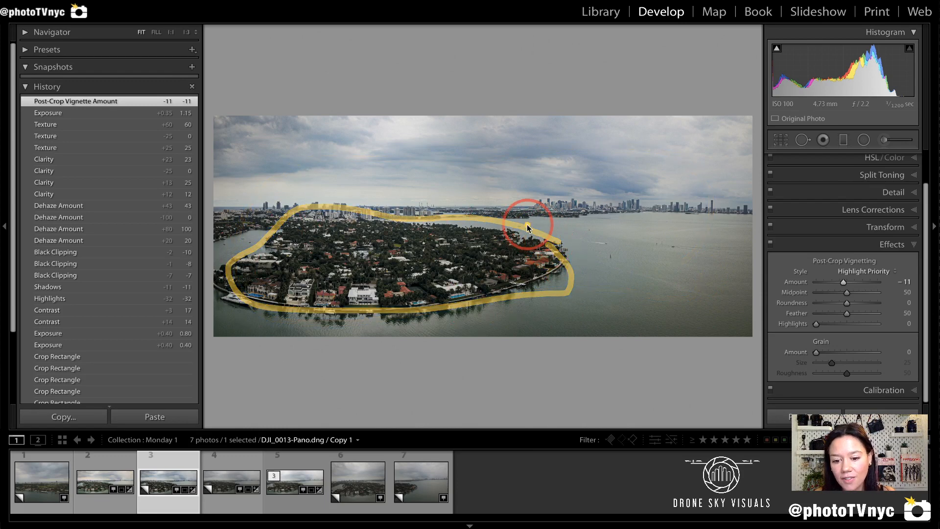
pyautogui.moveTo(522, 218)
pyautogui.mouseDown()
pyautogui.moveTo(524, 198)
pyautogui.moveTo(674, 184)
pyautogui.moveTo(727, 188)
pyautogui.moveTo(734, 218)
pyautogui.mouseUp()
pyautogui.moveTo(640, 219); pyautogui.dragTo(524, 215)
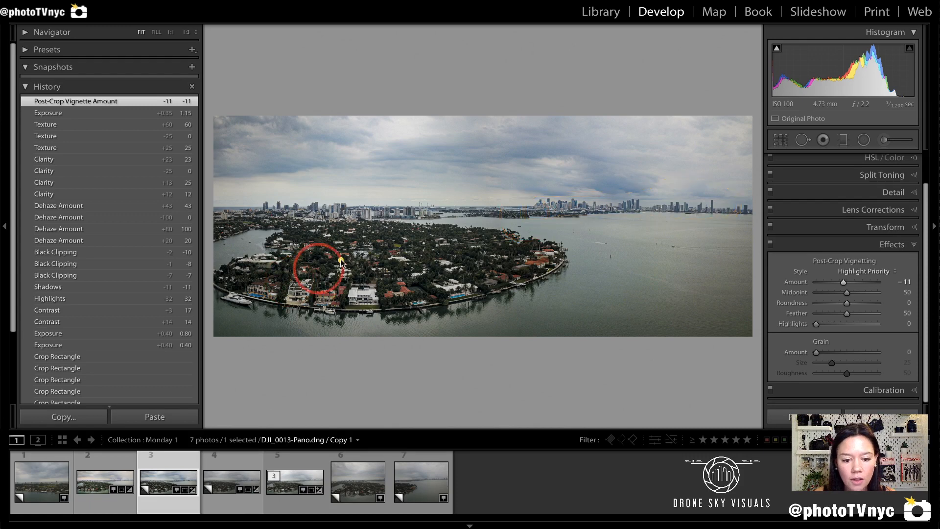
pyautogui.moveTo(368, 253)
pyautogui.mouseDown()
pyautogui.moveTo(405, 212)
pyautogui.moveTo(449, 193)
pyautogui.moveTo(500, 192)
pyautogui.moveTo(495, 179)
pyautogui.moveTo(502, 196)
pyautogui.moveTo(483, 214)
pyautogui.mouseUp()
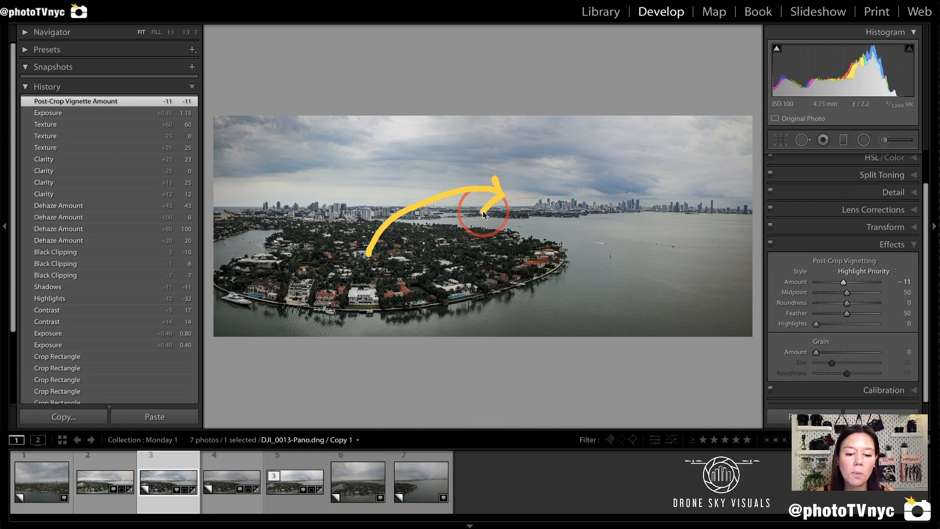
pyautogui.moveTo(350, 235)
pyautogui.mouseDown()
pyautogui.moveTo(352, 259)
pyautogui.moveTo(416, 252)
pyautogui.mouseUp()
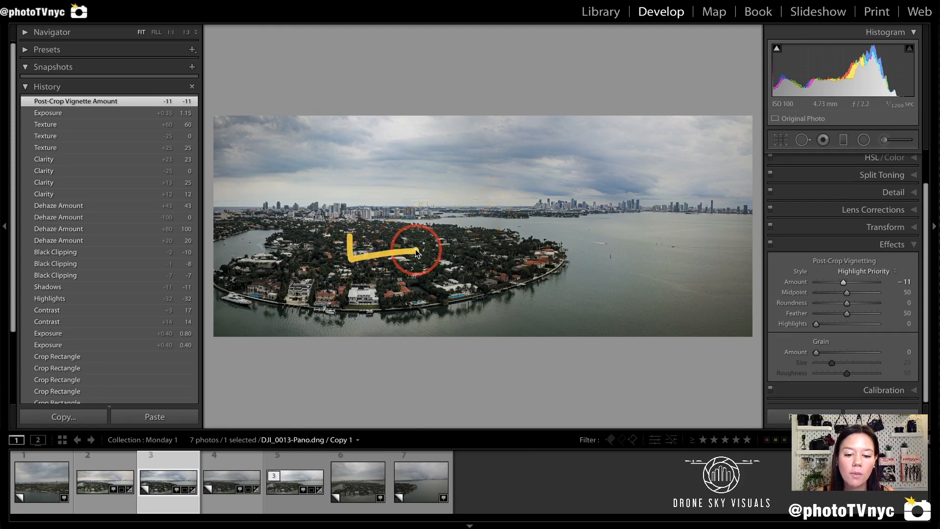
pyautogui.moveTo(351, 278)
pyautogui.mouseDown()
pyautogui.moveTo(475, 166)
pyautogui.moveTo(539, 178)
pyautogui.moveTo(540, 158)
pyautogui.moveTo(537, 177)
pyautogui.moveTo(497, 157)
pyautogui.moveTo(399, 210)
pyautogui.moveTo(345, 283)
pyautogui.moveTo(337, 256)
pyautogui.moveTo(345, 276)
pyautogui.moveTo(395, 259)
pyautogui.mouseUp()
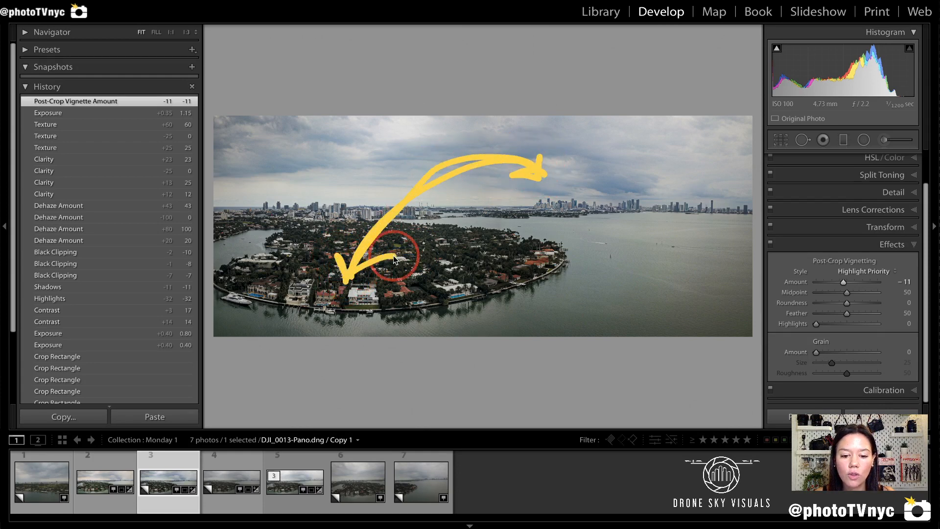
pyautogui.moveTo(240, 172)
pyautogui.mouseDown()
pyautogui.moveTo(234, 207)
pyautogui.moveTo(428, 117)
pyautogui.moveTo(455, 122)
pyautogui.moveTo(464, 144)
pyautogui.moveTo(504, 149)
pyautogui.moveTo(286, 145)
pyautogui.moveTo(188, 191)
pyautogui.moveTo(188, 275)
pyautogui.moveTo(241, 351)
pyautogui.moveTo(336, 306)
pyautogui.moveTo(403, 331)
pyautogui.moveTo(510, 317)
pyautogui.moveTo(496, 330)
pyautogui.moveTo(640, 345)
pyautogui.moveTo(733, 290)
pyautogui.moveTo(687, 211)
pyautogui.moveTo(708, 140)
pyautogui.moveTo(618, 123)
pyautogui.moveTo(521, 143)
pyautogui.mouseUp()
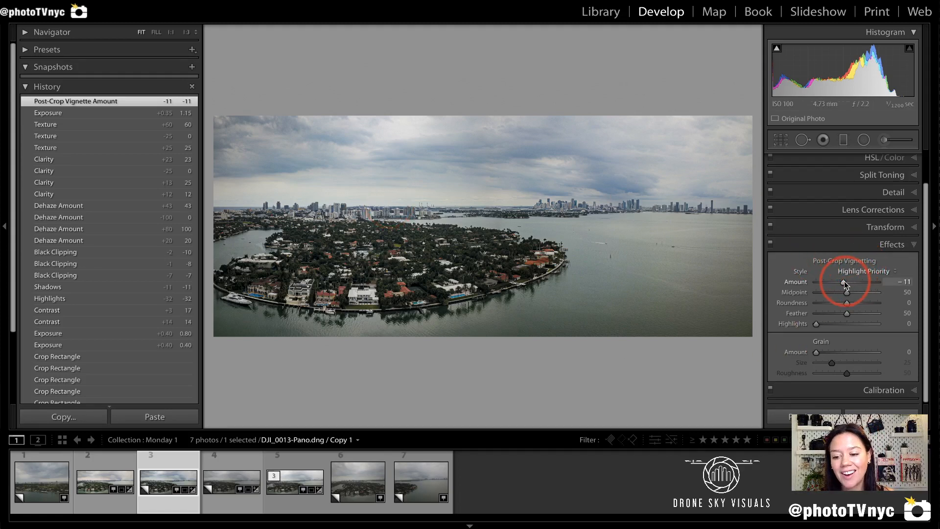
# Step: Try the post-crop vignetting Amount at -83, reset it, and set it to -12
pyautogui.moveTo(844, 284); pyautogui.dragTo(822, 284)
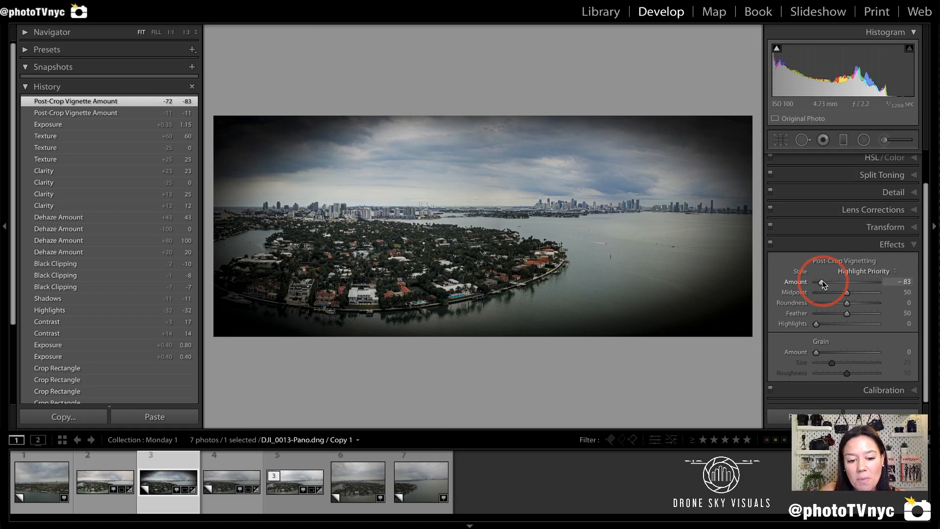
pyautogui.doubleClick(797, 282)
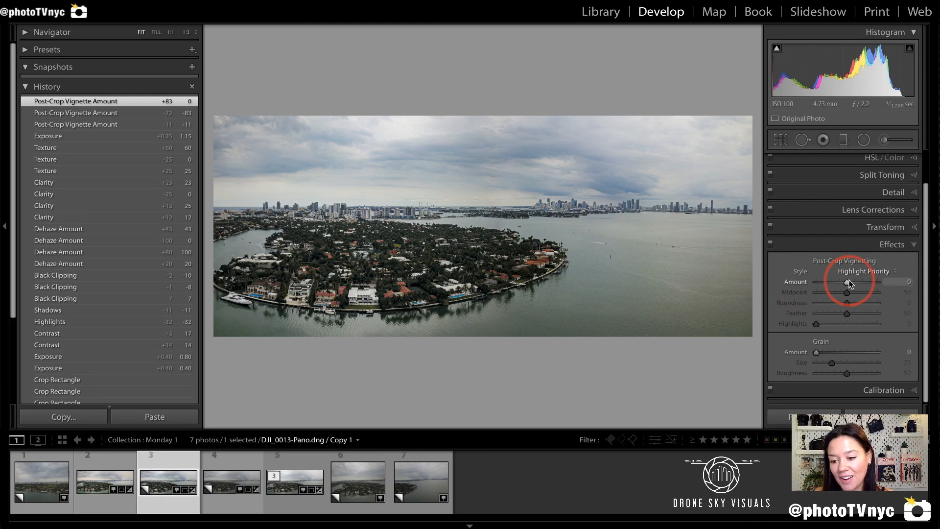
pyautogui.moveTo(848, 284); pyautogui.dragTo(844, 283)
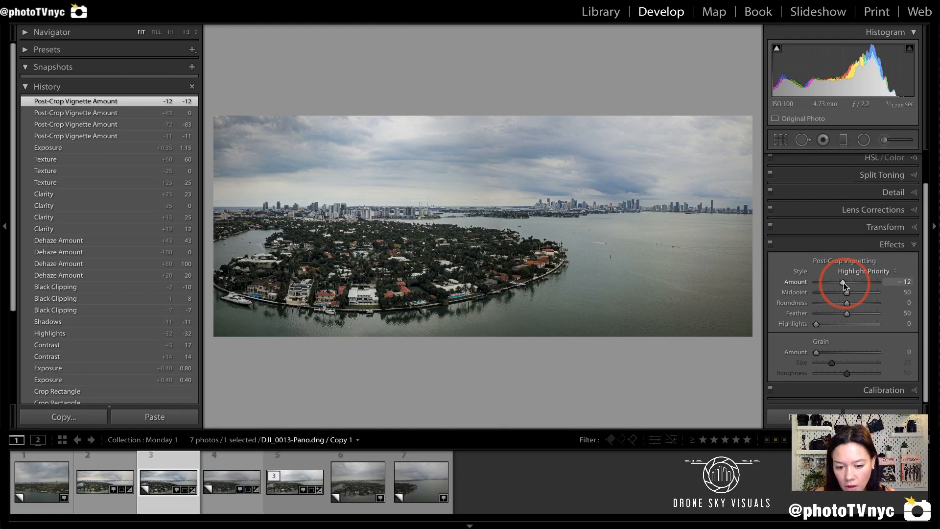
pyautogui.click(900, 244)
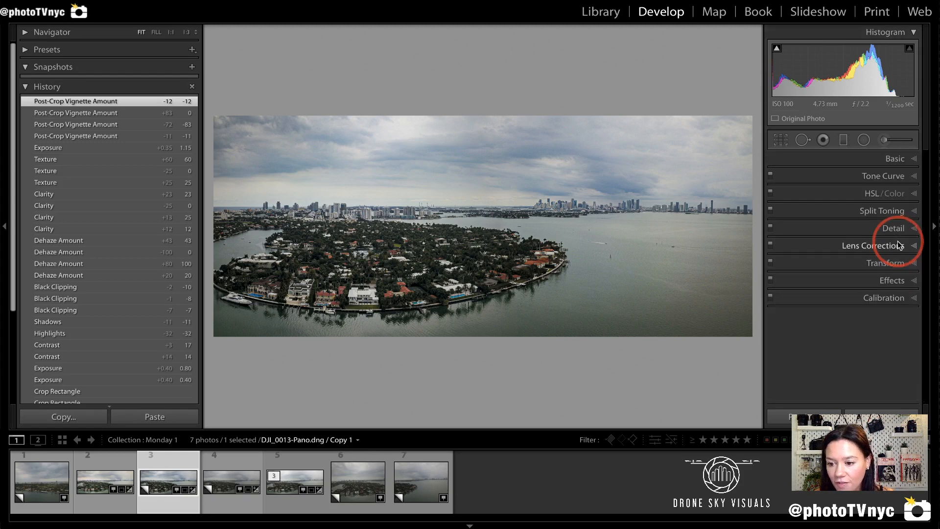
# Step: Try Vibrance at +32 and Saturation at +35, and settle on Vibrance +10 and Saturation +33 for the panorama
pyautogui.click(842, 170)
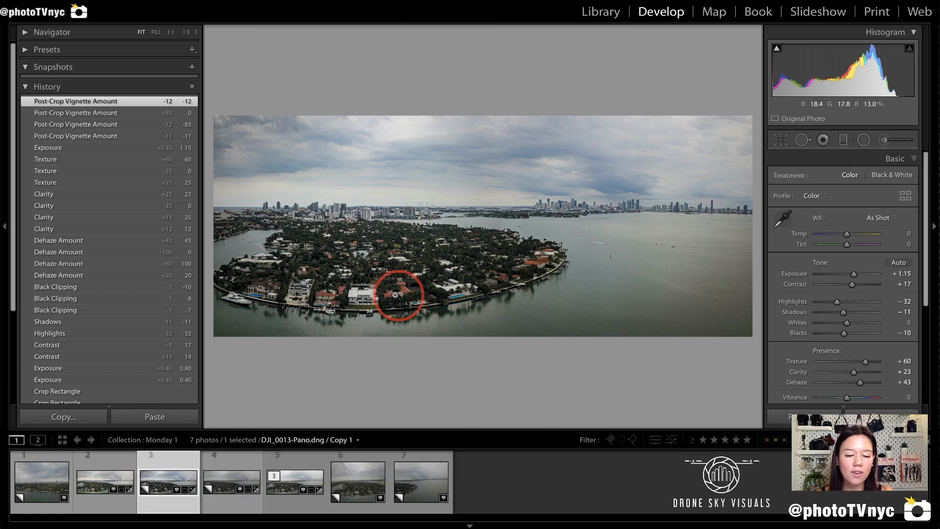
pyautogui.moveTo(251, 273)
pyautogui.mouseDown()
pyautogui.moveTo(314, 215)
pyautogui.moveTo(308, 242)
pyautogui.moveTo(343, 231)
pyautogui.moveTo(415, 243)
pyautogui.moveTo(415, 285)
pyautogui.moveTo(444, 285)
pyautogui.moveTo(528, 253)
pyautogui.moveTo(542, 276)
pyautogui.mouseUp()
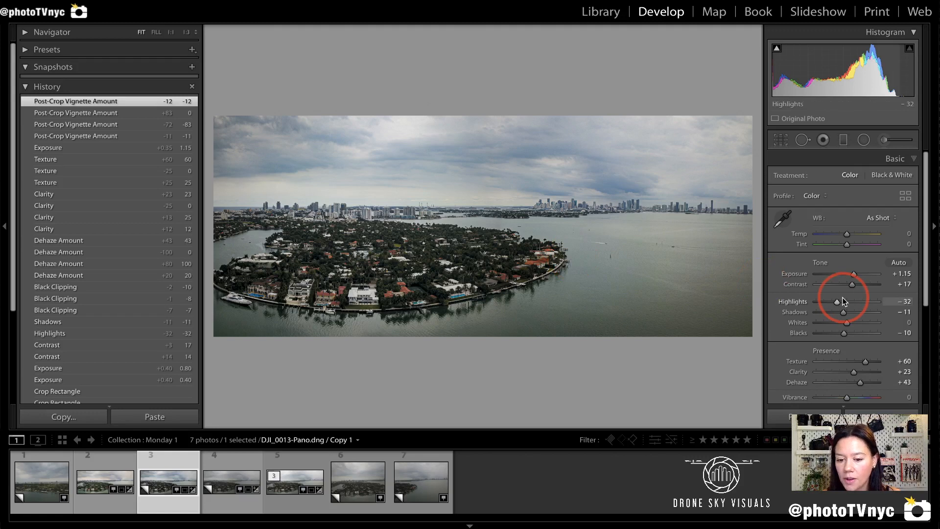
pyautogui.scroll(-1, 842, 299)
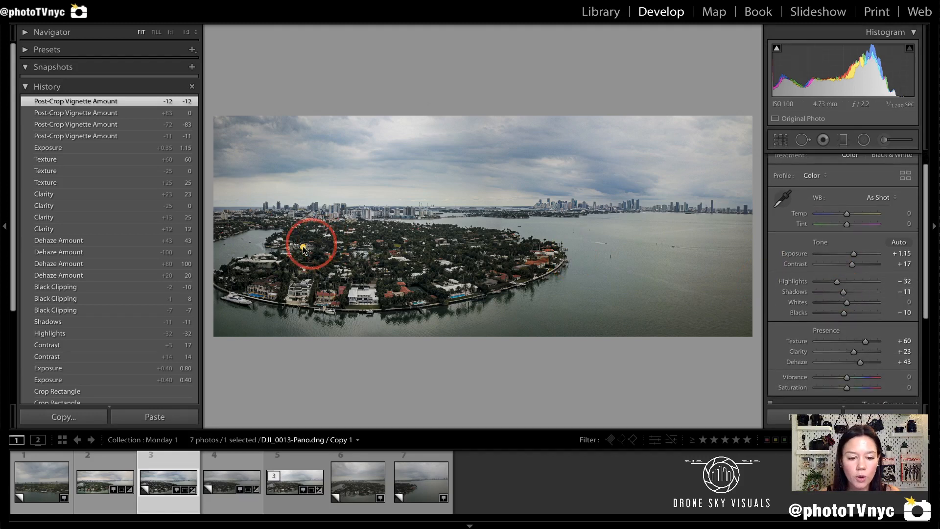
pyautogui.moveTo(243, 269)
pyautogui.mouseDown()
pyautogui.moveTo(351, 159)
pyautogui.moveTo(433, 171)
pyautogui.moveTo(529, 164)
pyautogui.moveTo(673, 198)
pyautogui.moveTo(685, 225)
pyautogui.mouseUp()
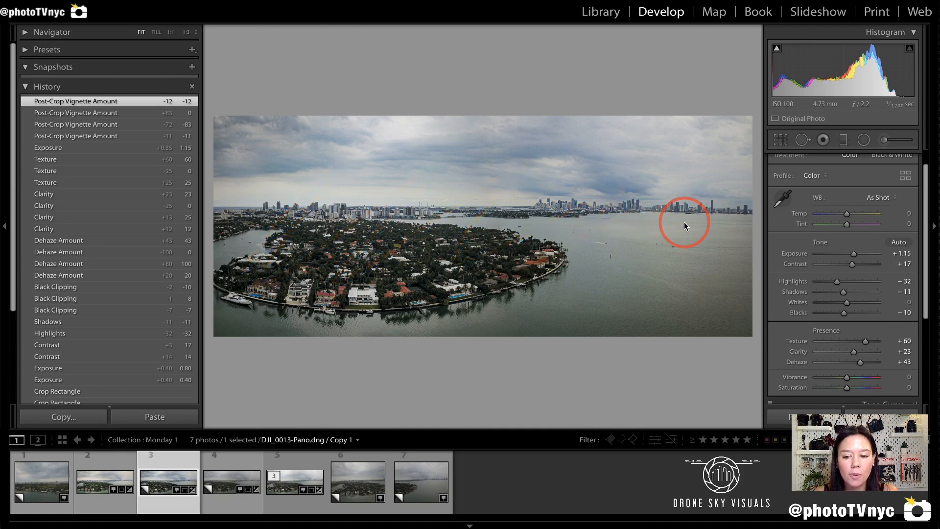
pyautogui.scroll(-1, 807, 347)
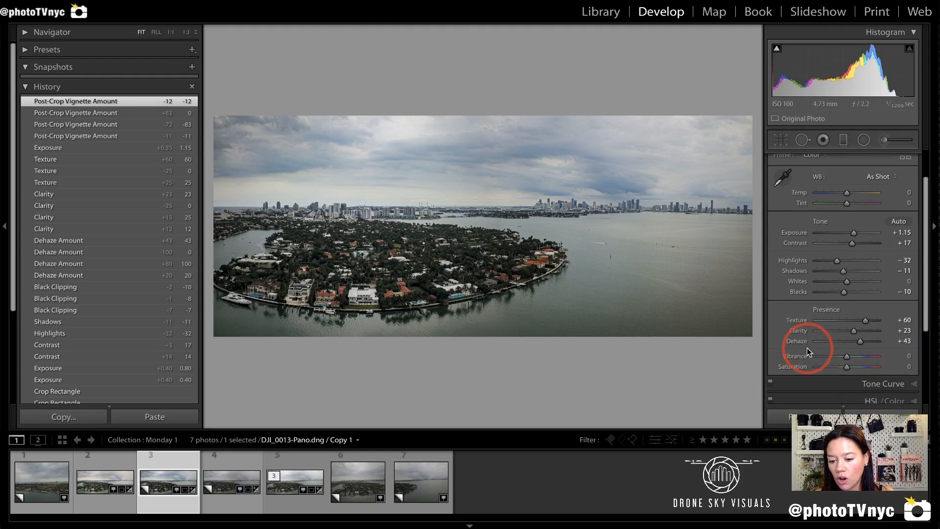
pyautogui.moveTo(779, 337)
pyautogui.mouseDown()
pyautogui.moveTo(770, 350)
pyautogui.moveTo(798, 377)
pyautogui.moveTo(911, 373)
pyautogui.moveTo(868, 341)
pyautogui.moveTo(785, 345)
pyautogui.mouseUp()
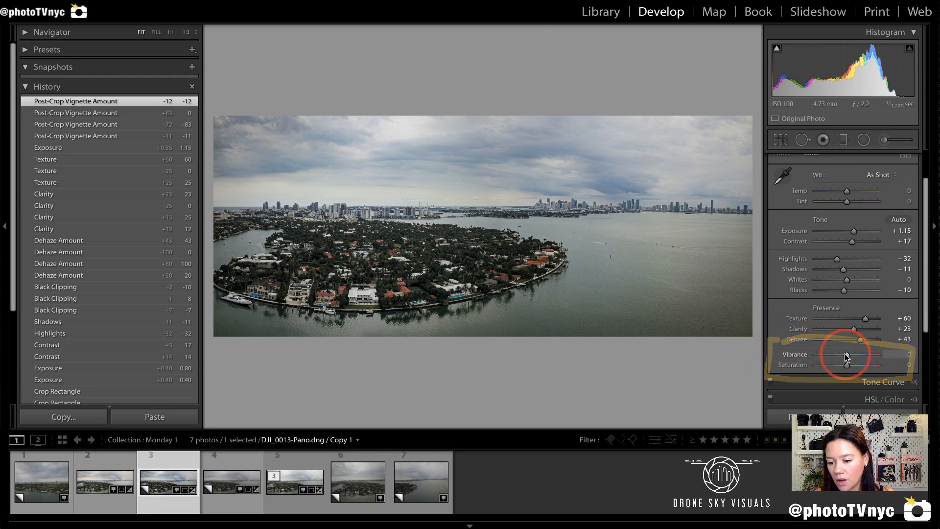
pyautogui.moveTo(847, 353); pyautogui.dragTo(855, 356)
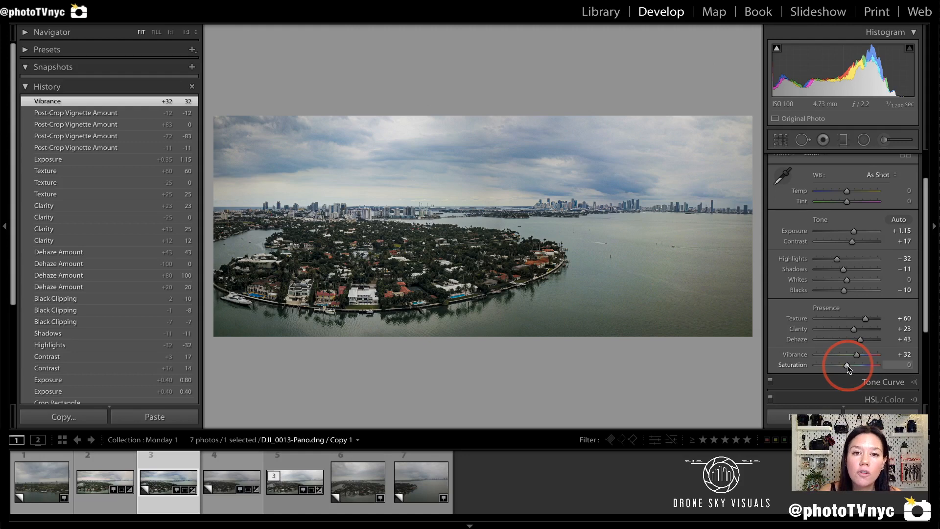
pyautogui.moveTo(847, 364); pyautogui.dragTo(858, 364)
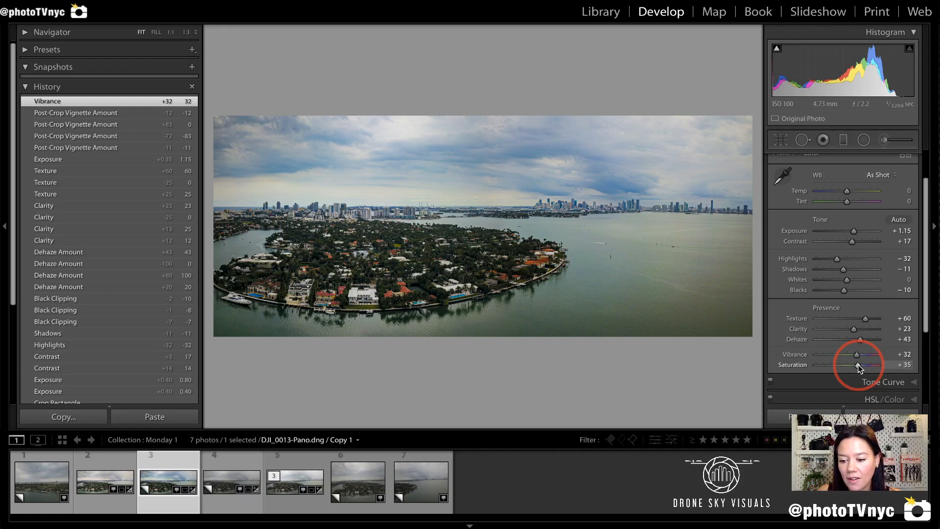
pyautogui.moveTo(858, 365); pyautogui.dragTo(850, 354)
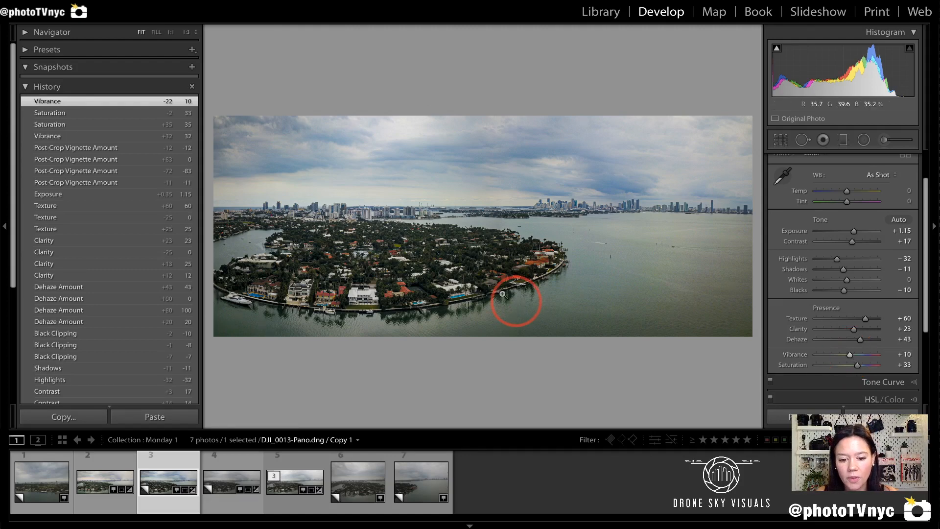
pyautogui.moveTo(228, 309)
pyautogui.mouseDown()
pyautogui.moveTo(343, 203)
pyautogui.moveTo(422, 241)
pyautogui.moveTo(553, 226)
pyautogui.moveTo(679, 302)
pyautogui.mouseUp()
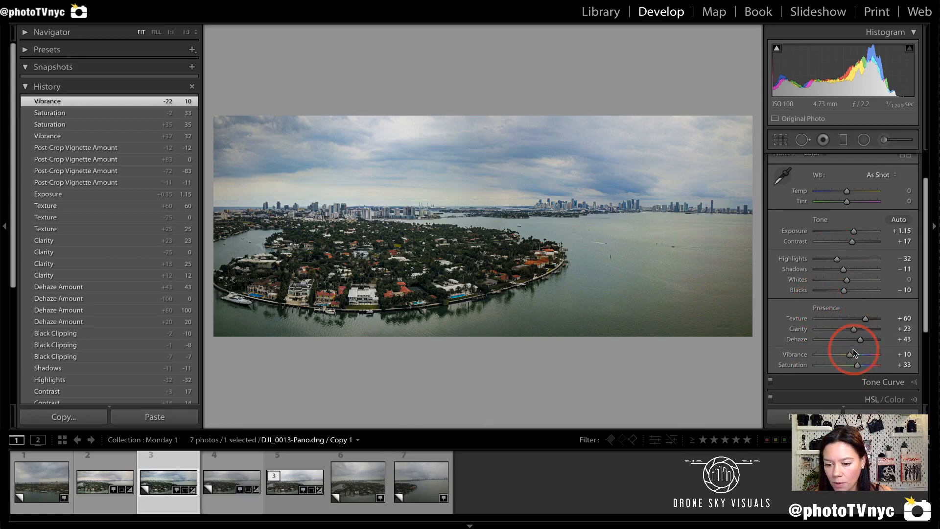
pyautogui.click(898, 354)
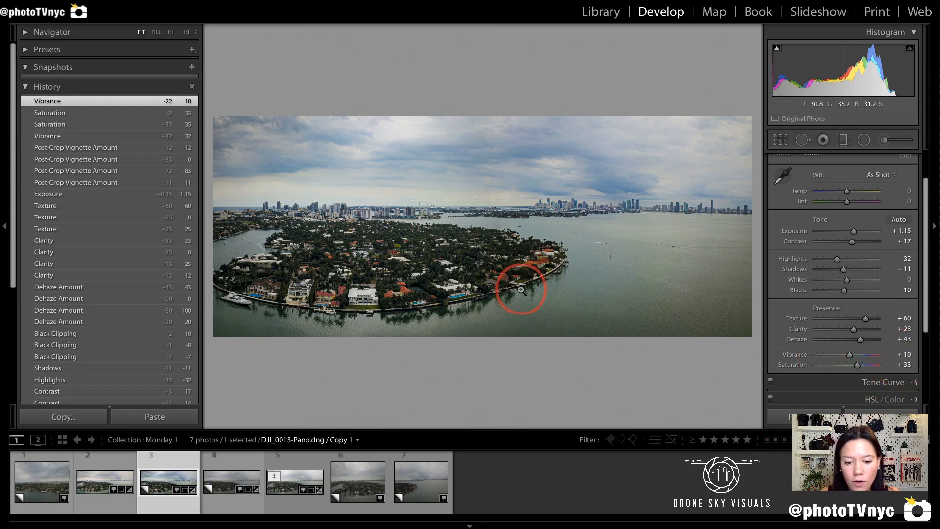
pyautogui.moveTo(409, 281)
pyautogui.mouseDown()
pyautogui.moveTo(377, 295)
pyautogui.moveTo(406, 304)
pyautogui.moveTo(421, 282)
pyautogui.moveTo(410, 275)
pyautogui.mouseUp()
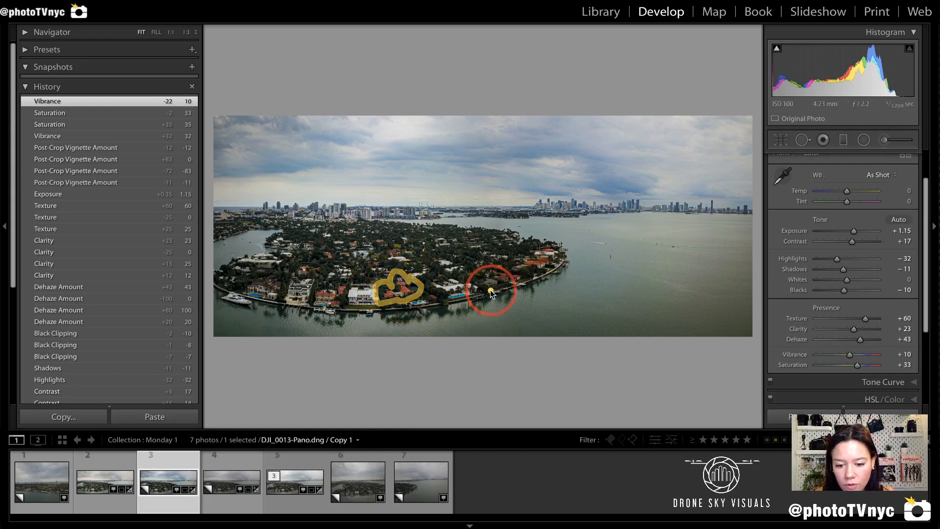
pyautogui.moveTo(492, 285)
pyautogui.mouseDown()
pyautogui.moveTo(477, 270)
pyautogui.moveTo(536, 242)
pyautogui.moveTo(562, 254)
pyautogui.moveTo(510, 286)
pyautogui.moveTo(478, 289)
pyautogui.mouseUp()
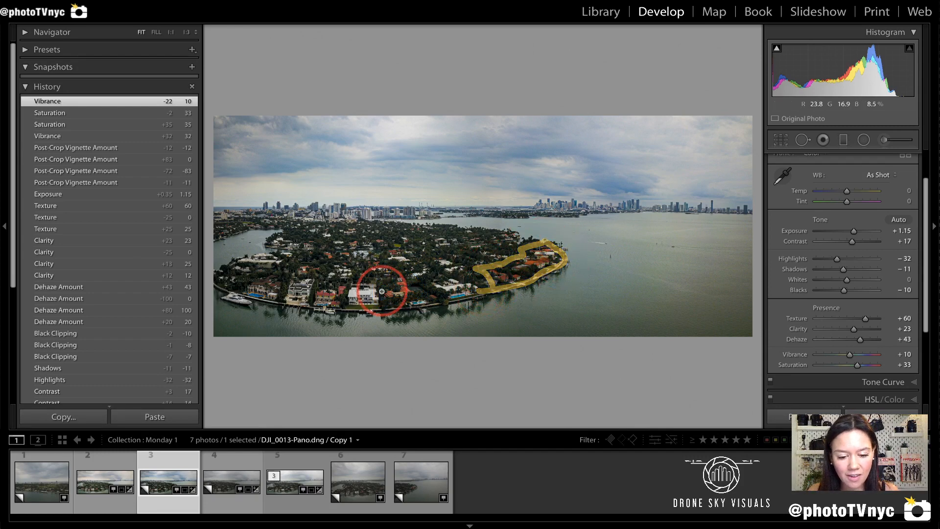
pyautogui.moveTo(390, 285); pyautogui.dragTo(392, 288)
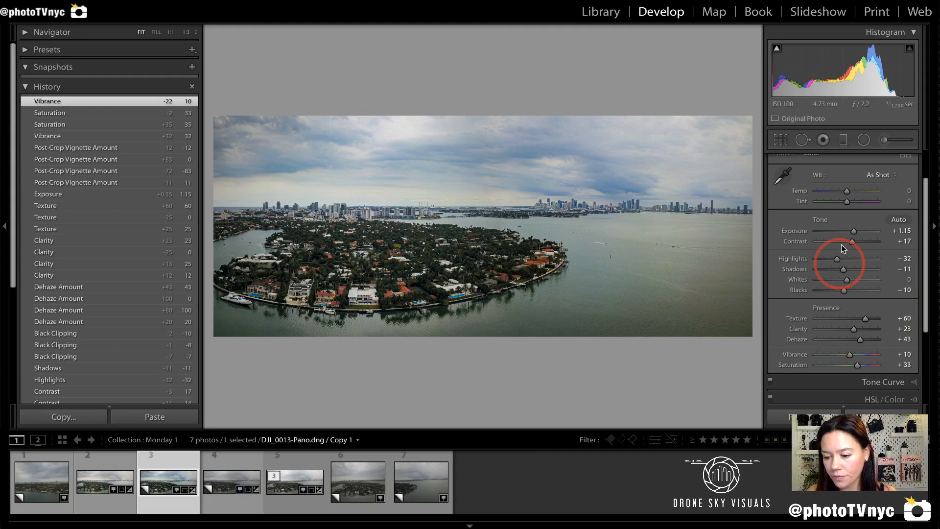
# Step: Raise the Red saturation to +54 in the HSL color adjustments
pyautogui.scroll(2, 874, 276)
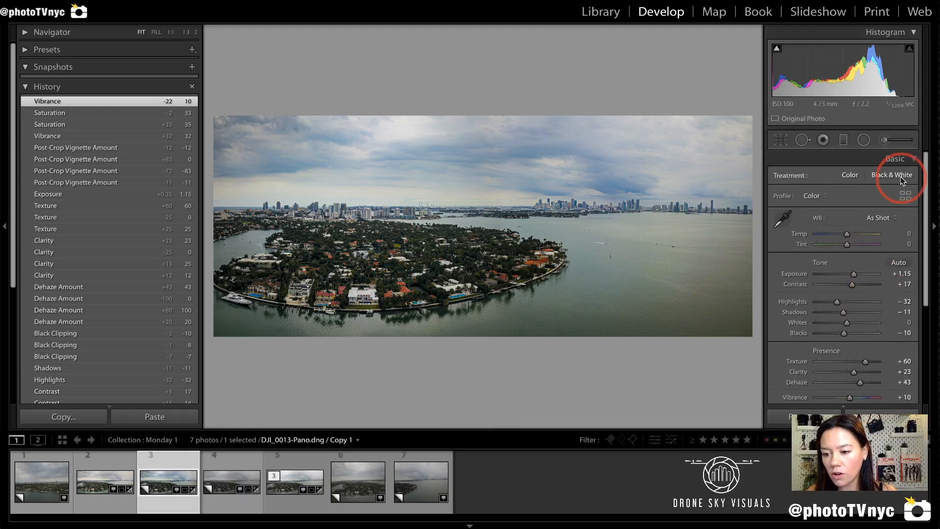
pyautogui.click(896, 159)
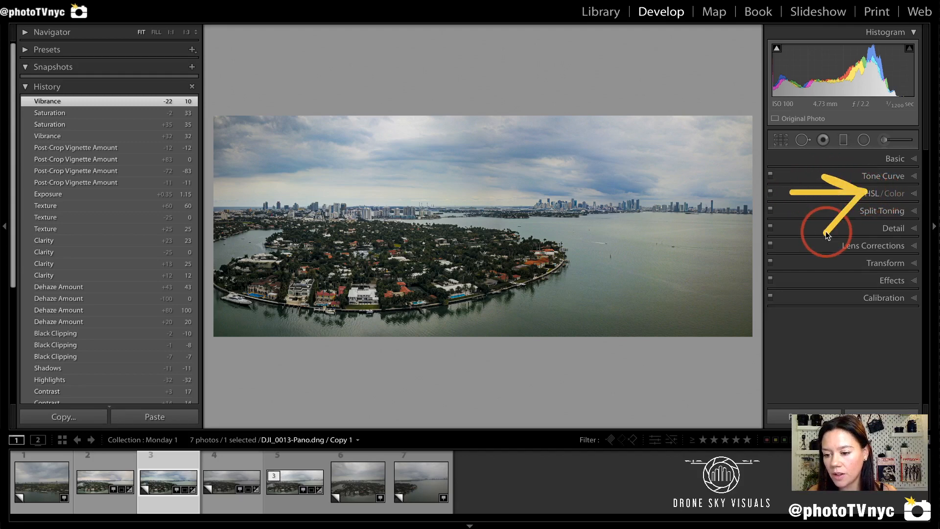
pyautogui.click(906, 194)
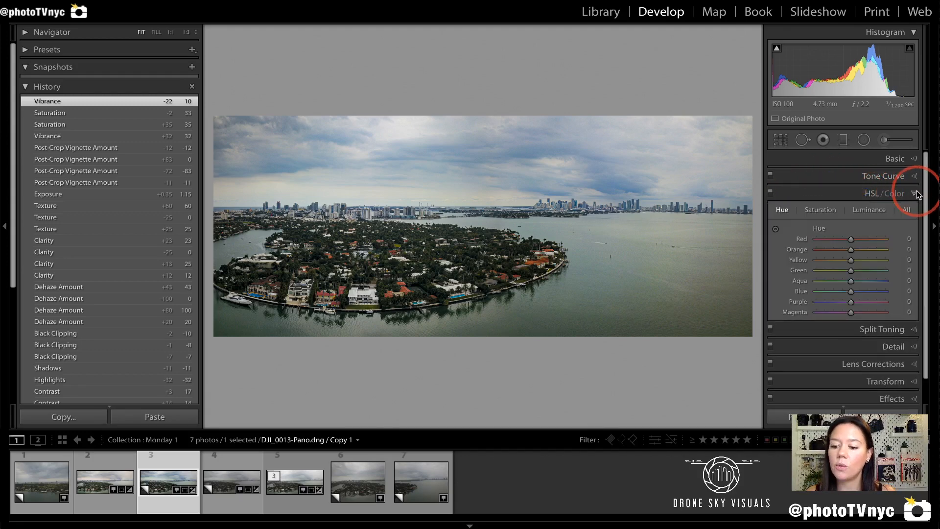
pyautogui.click(863, 211)
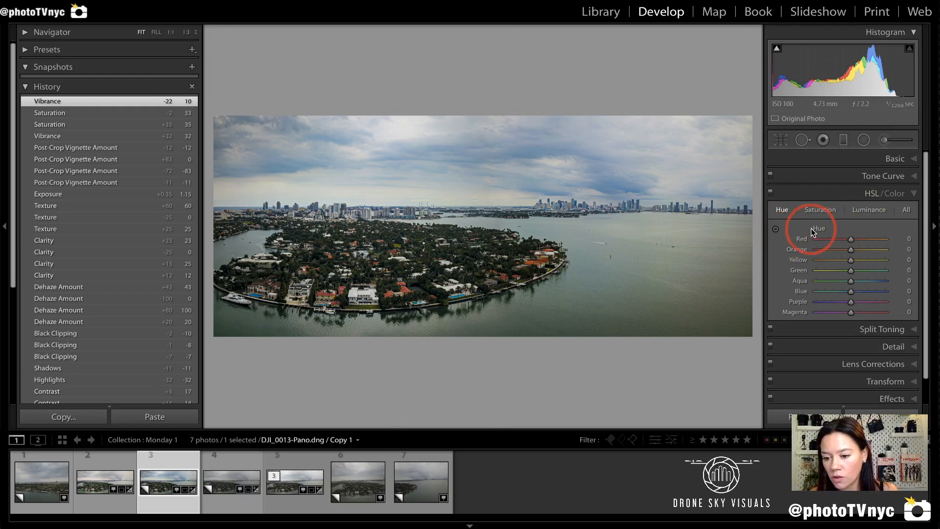
pyautogui.click(821, 210)
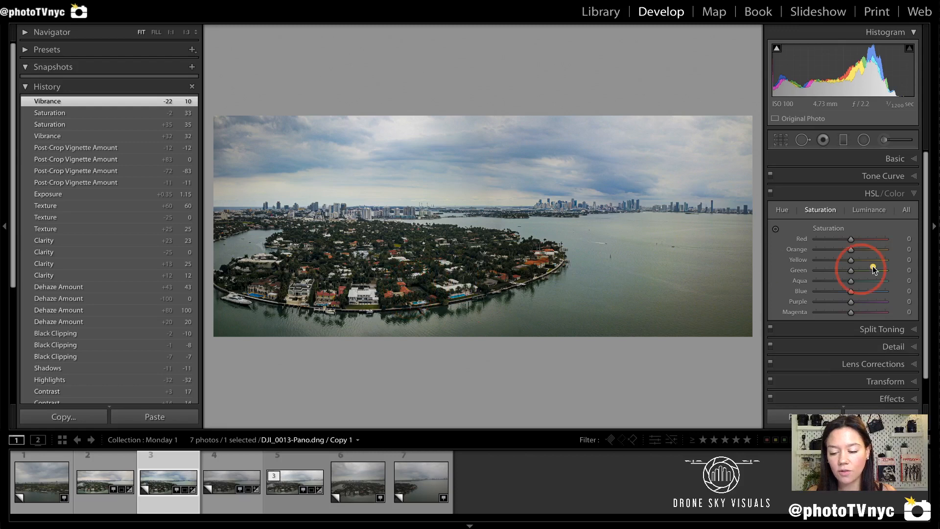
pyautogui.click(868, 239)
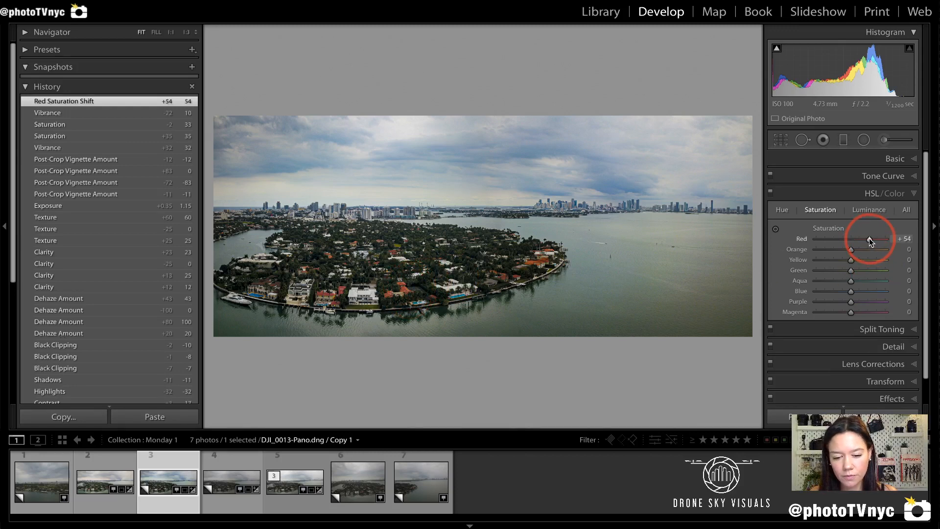
# Step: Brighten the dark trees with the targeted Luminance adjustment, raising Aqua to +62 and Blue to +58
pyautogui.click(869, 210)
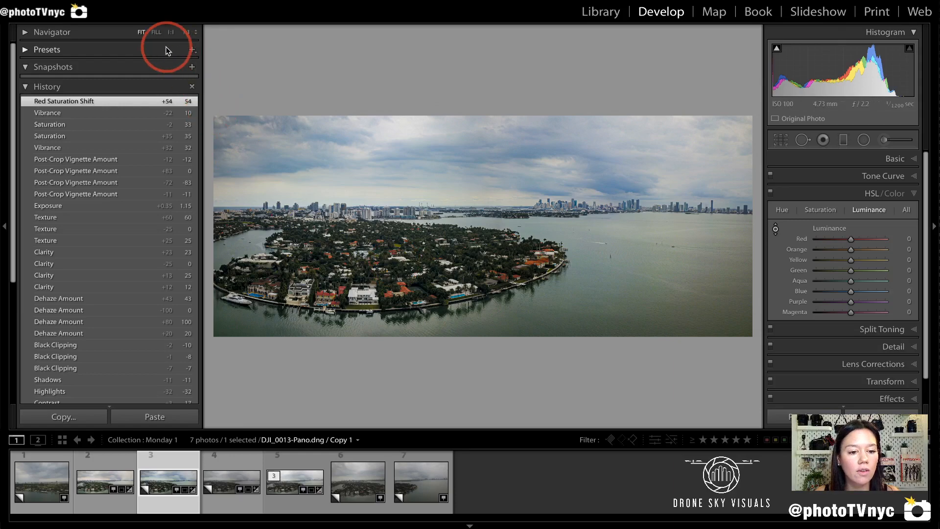
pyautogui.press('z')
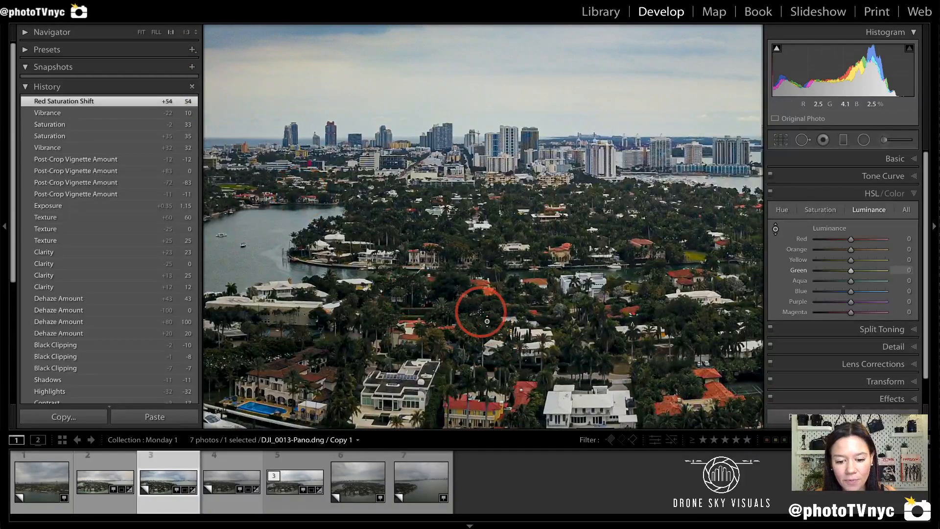
pyautogui.moveTo(511, 312)
pyautogui.mouseDown()
pyautogui.moveTo(447, 216)
pyautogui.moveTo(450, 227)
pyautogui.moveTo(395, 204)
pyautogui.moveTo(353, 217)
pyautogui.mouseUp()
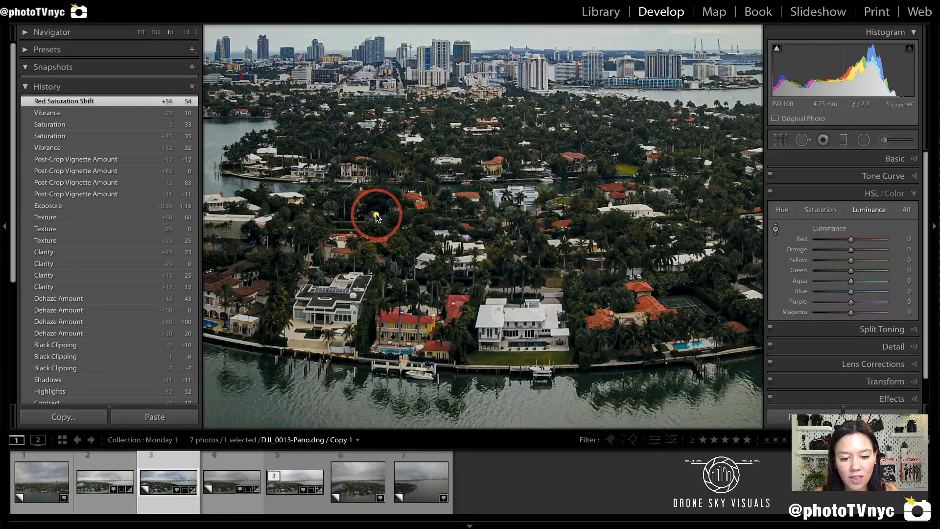
pyautogui.moveTo(375, 214)
pyautogui.mouseDown()
pyautogui.moveTo(395, 217)
pyautogui.moveTo(389, 182)
pyautogui.moveTo(339, 210)
pyautogui.moveTo(396, 218)
pyautogui.mouseUp()
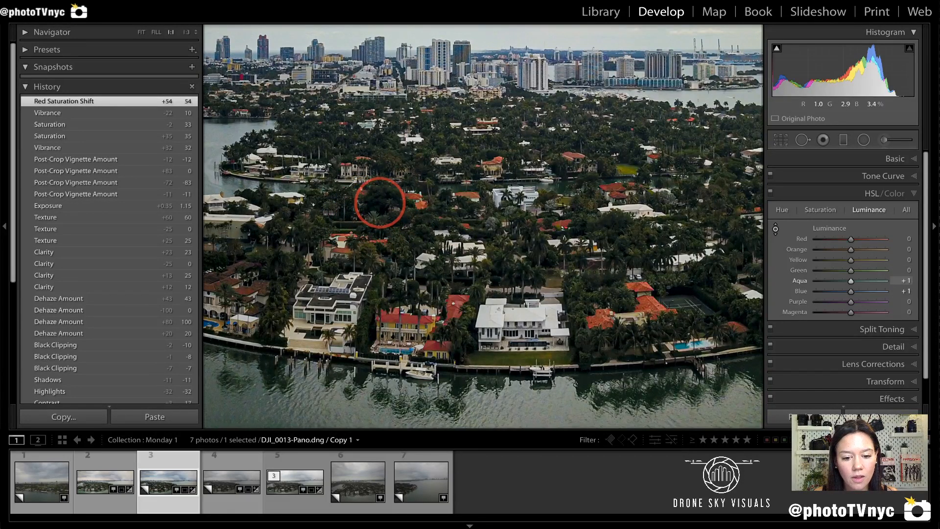
pyautogui.moveTo(380, 199)
pyautogui.mouseDown()
pyautogui.moveTo(384, 94)
pyautogui.moveTo(380, 204)
pyautogui.mouseUp()
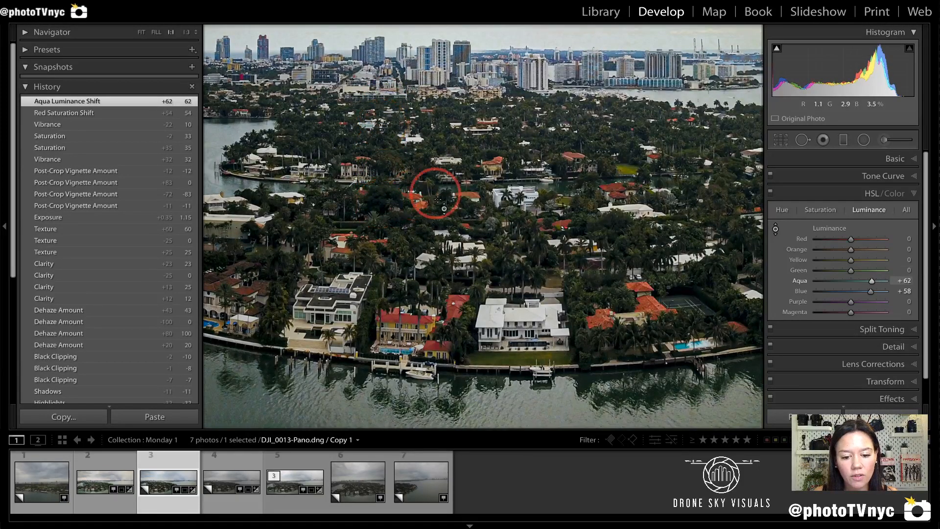
# Step: Sample more of the island's trees to raise Luminance to Yellow +17, Green +97 and Aqua +84, and check the whole panorama
pyautogui.moveTo(406, 243); pyautogui.dragTo(408, 184)
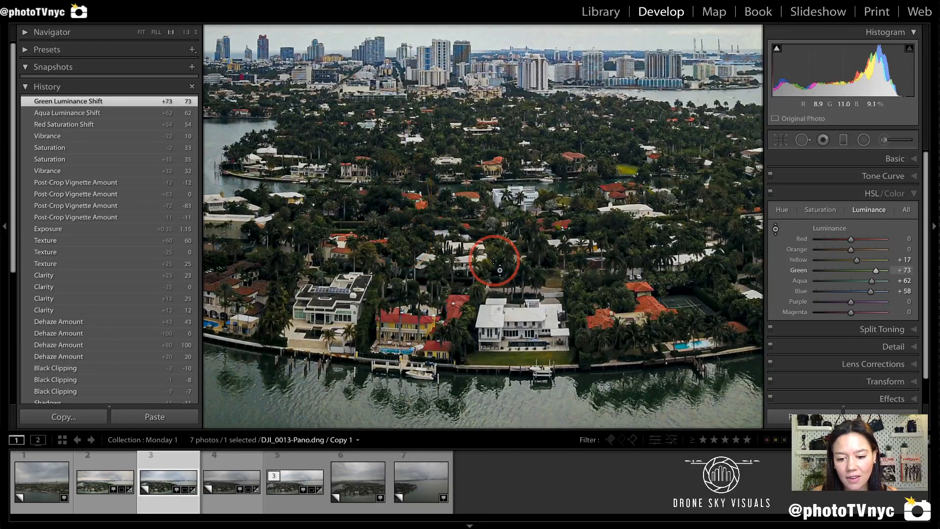
pyautogui.moveTo(550, 210)
pyautogui.mouseDown()
pyautogui.moveTo(541, 185)
pyautogui.moveTo(549, 202)
pyautogui.mouseUp()
pyautogui.moveTo(614, 217)
pyautogui.mouseDown()
pyautogui.moveTo(626, 210)
pyautogui.moveTo(624, 218)
pyautogui.mouseUp()
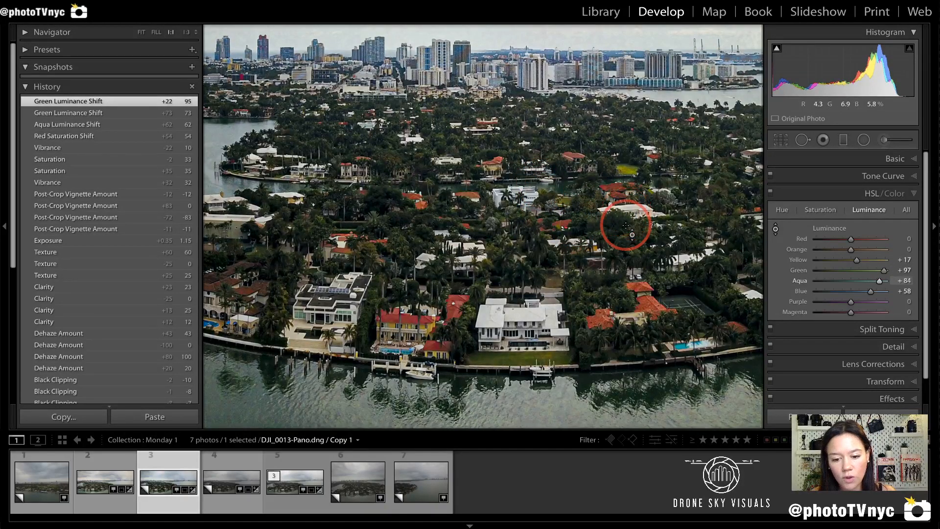
pyautogui.moveTo(801, 265)
pyautogui.mouseDown()
pyautogui.moveTo(791, 262)
pyautogui.moveTo(773, 284)
pyautogui.moveTo(788, 306)
pyautogui.moveTo(904, 302)
pyautogui.moveTo(915, 256)
pyautogui.moveTo(802, 269)
pyautogui.moveTo(785, 256)
pyautogui.moveTo(789, 267)
pyautogui.mouseUp()
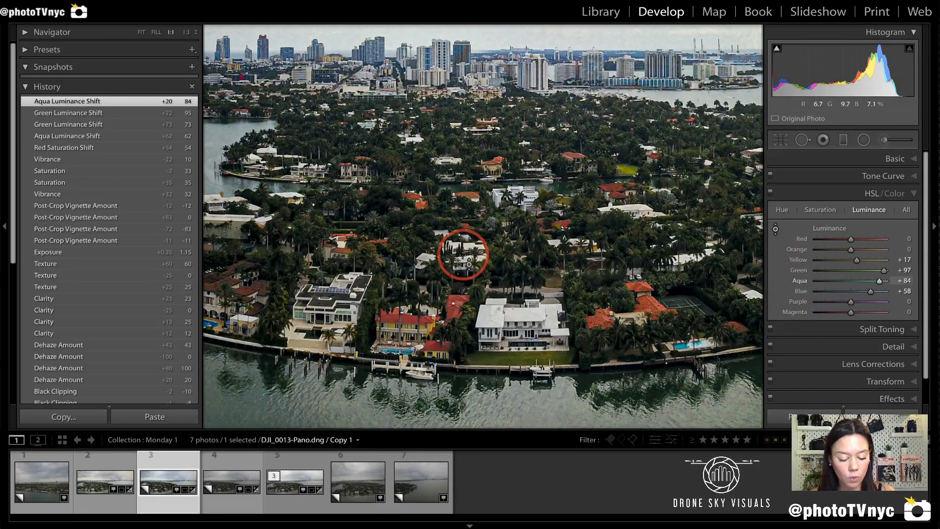
pyautogui.press('z')
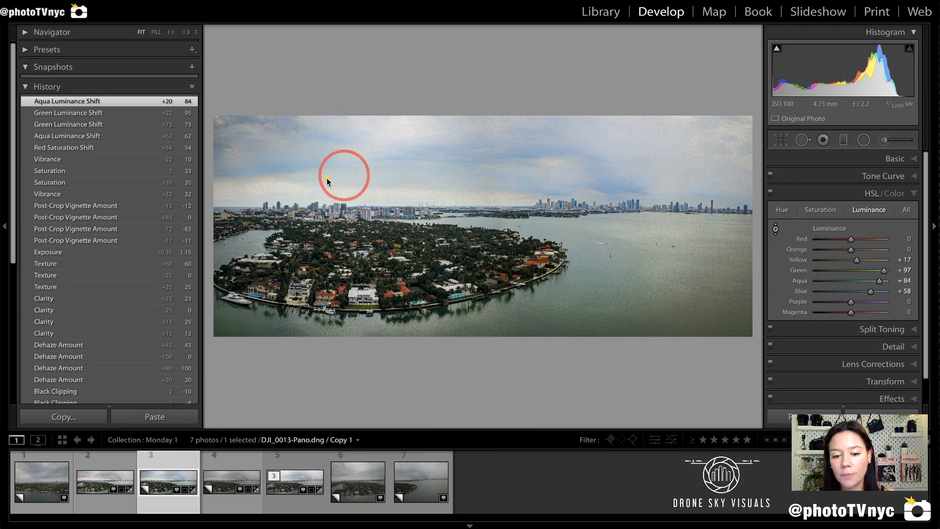
# Step: Compare the sky and the island in the panorama with the HSL color adjustments disabled and enabled
pyautogui.moveTo(263, 164)
pyautogui.mouseDown()
pyautogui.moveTo(390, 105)
pyautogui.moveTo(496, 138)
pyautogui.moveTo(638, 154)
pyautogui.mouseUp()
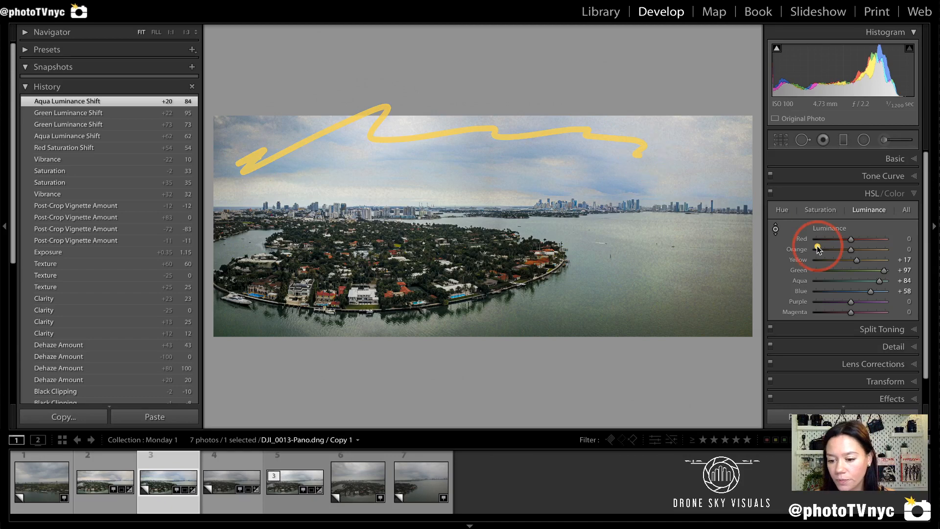
pyautogui.click(771, 192)
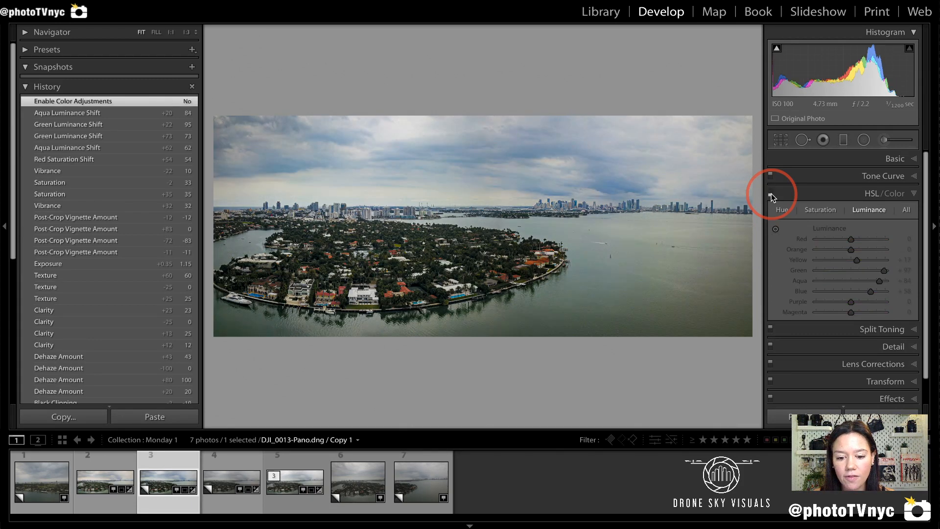
pyautogui.click(771, 192)
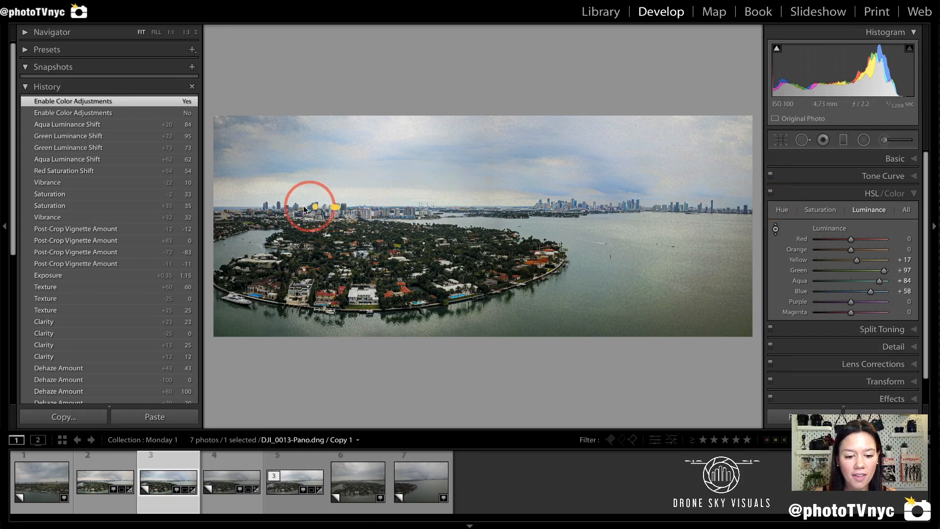
pyautogui.moveTo(304, 209)
pyautogui.mouseDown()
pyautogui.moveTo(214, 272)
pyautogui.moveTo(290, 313)
pyautogui.moveTo(424, 317)
pyautogui.moveTo(522, 291)
pyautogui.moveTo(545, 258)
pyautogui.moveTo(489, 224)
pyautogui.moveTo(346, 203)
pyautogui.mouseUp()
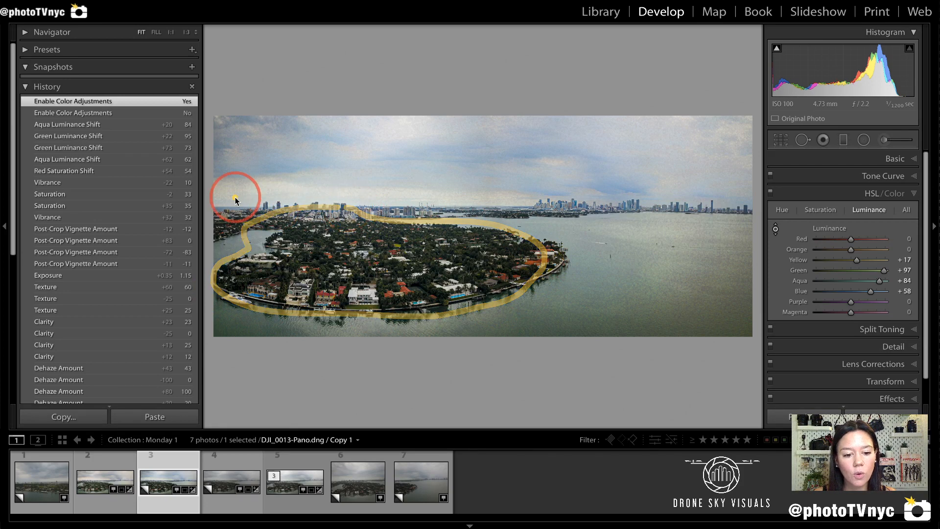
pyautogui.moveTo(229, 206)
pyautogui.mouseDown()
pyautogui.moveTo(217, 171)
pyautogui.moveTo(222, 123)
pyautogui.moveTo(723, 127)
pyautogui.moveTo(754, 164)
pyautogui.moveTo(759, 331)
pyautogui.moveTo(679, 343)
pyautogui.moveTo(269, 343)
pyautogui.moveTo(211, 325)
pyautogui.moveTo(218, 313)
pyautogui.moveTo(380, 317)
pyautogui.moveTo(568, 297)
pyautogui.moveTo(586, 271)
pyautogui.moveTo(560, 235)
pyautogui.moveTo(507, 228)
pyautogui.moveTo(234, 212)
pyautogui.mouseUp()
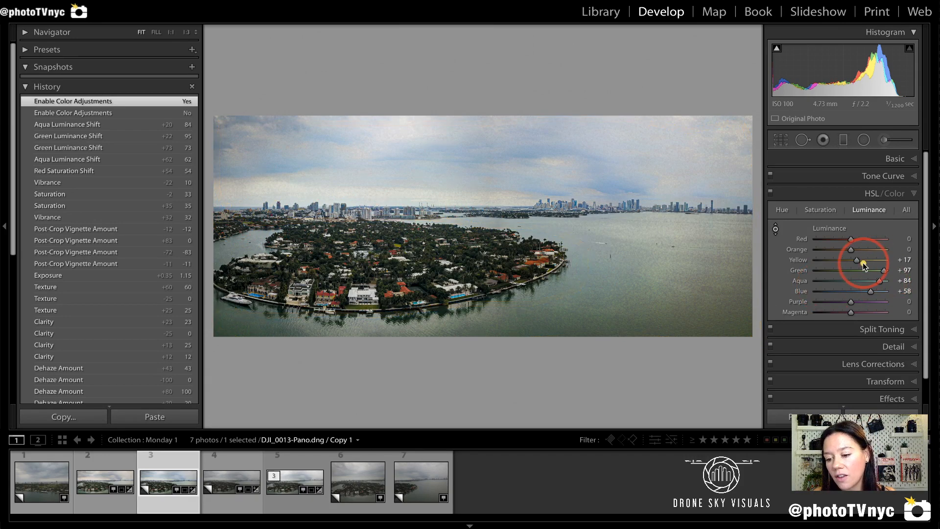
pyautogui.moveTo(870, 261)
pyautogui.mouseDown()
pyautogui.moveTo(908, 256)
pyautogui.moveTo(920, 274)
pyautogui.moveTo(911, 306)
pyautogui.moveTo(869, 303)
pyautogui.moveTo(863, 262)
pyautogui.mouseUp()
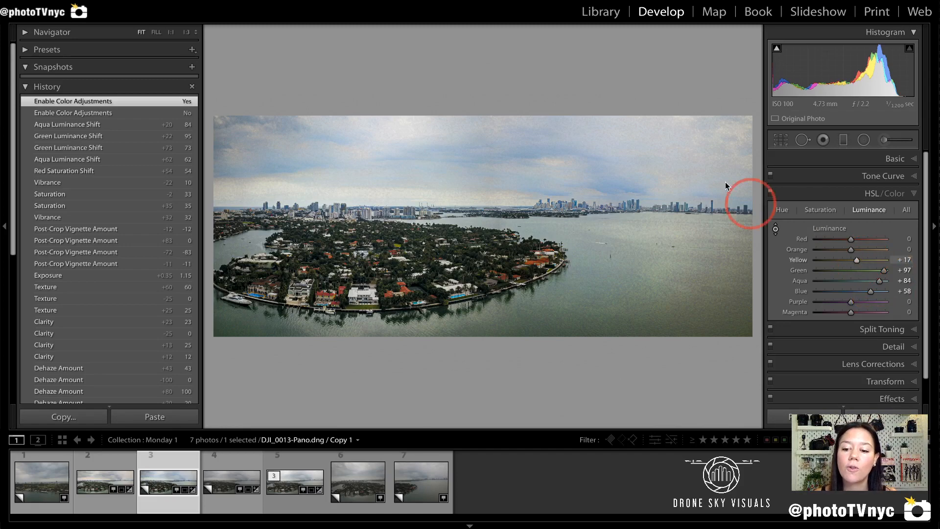
# Step: Inspect the sky above the skyline at 1:1, reset all Luminance adjustments, and return to the whole panorama
pyautogui.click(274, 173)
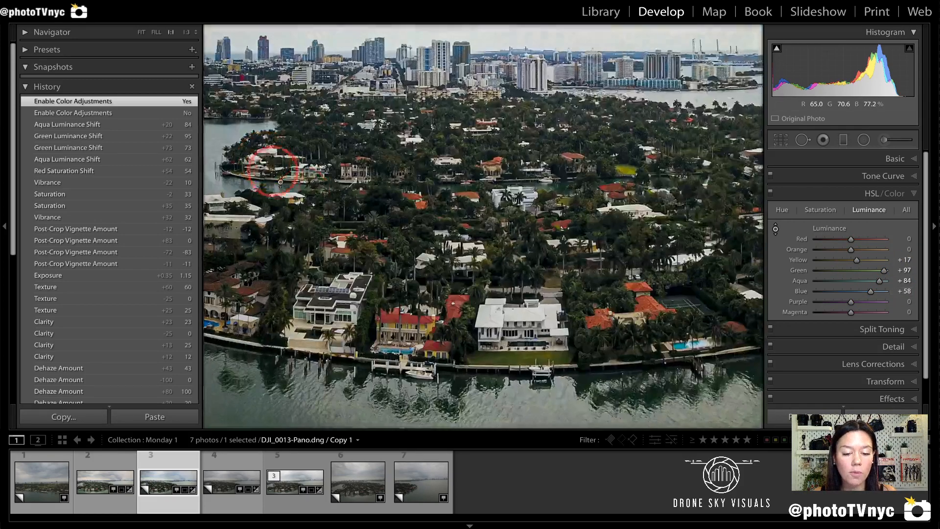
pyautogui.moveTo(323, 143); pyautogui.dragTo(443, 315)
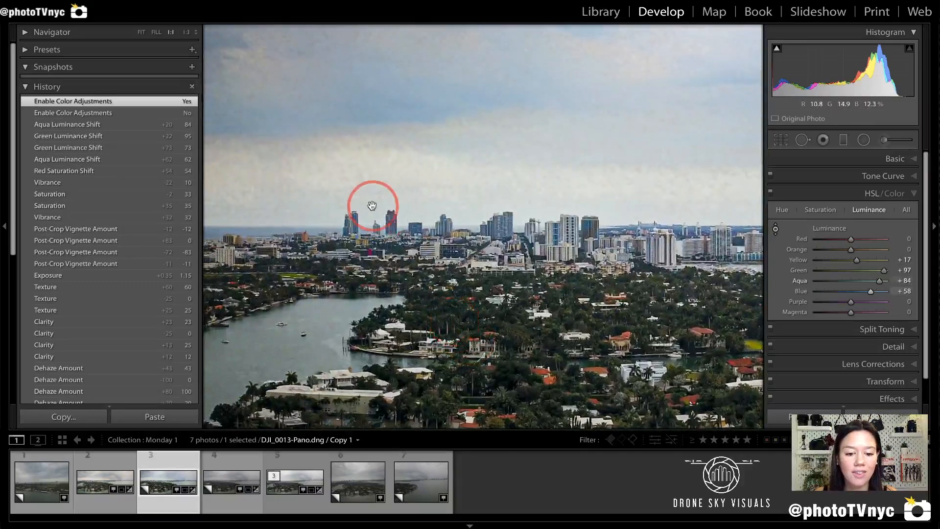
pyautogui.moveTo(372, 205); pyautogui.dragTo(407, 311)
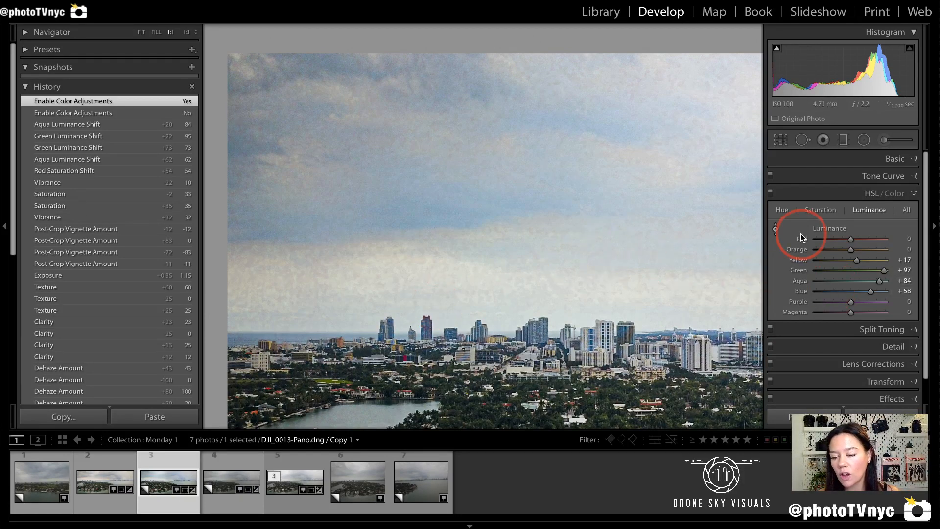
pyautogui.doubleClick(829, 230)
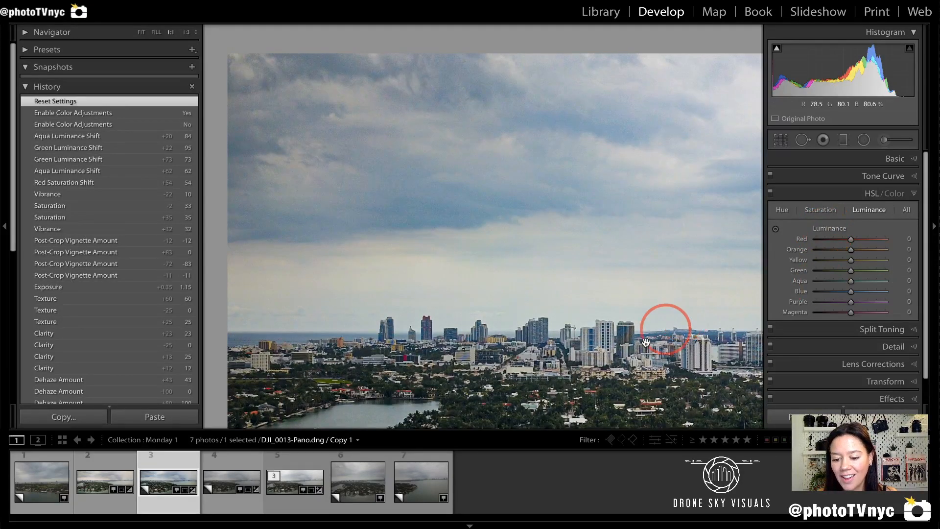
pyautogui.click(543, 394)
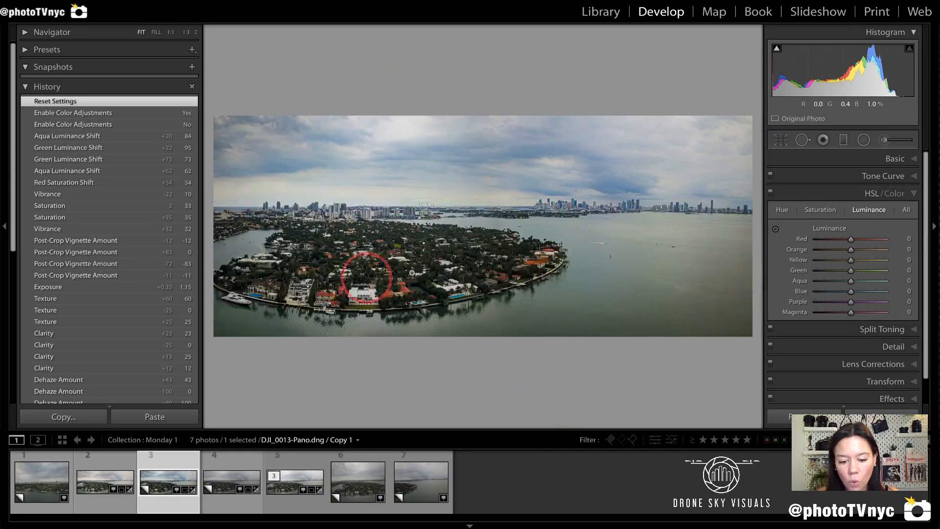
# Step: Brighten the island's trees with the targeted Luminance adjustment, settling on Yellow +17, Green +9 and Aqua +17
pyautogui.click(776, 229)
pyautogui.moveTo(445, 265); pyautogui.dragTo(476, 253)
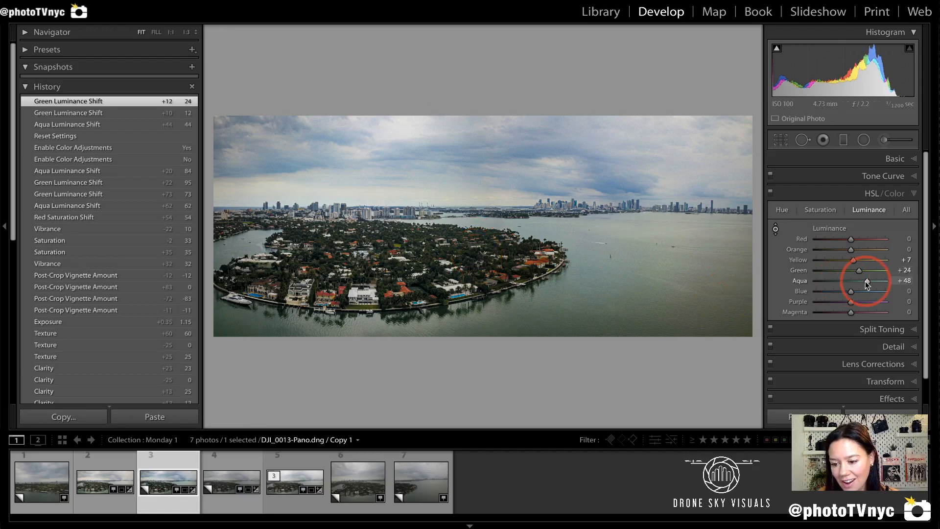
pyautogui.moveTo(860, 281)
pyautogui.mouseDown()
pyautogui.moveTo(855, 258)
pyautogui.moveTo(856, 280)
pyautogui.mouseUp()
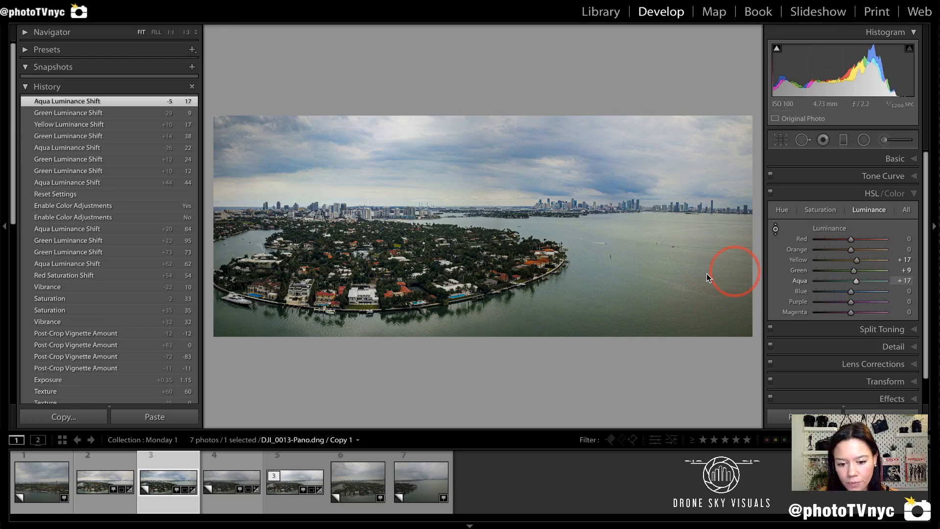
# Step: Compare the panorama with and without the HSL color adjustments, leave them disabled, and collapse their settings
pyautogui.click(771, 193)
pyautogui.click(770, 193)
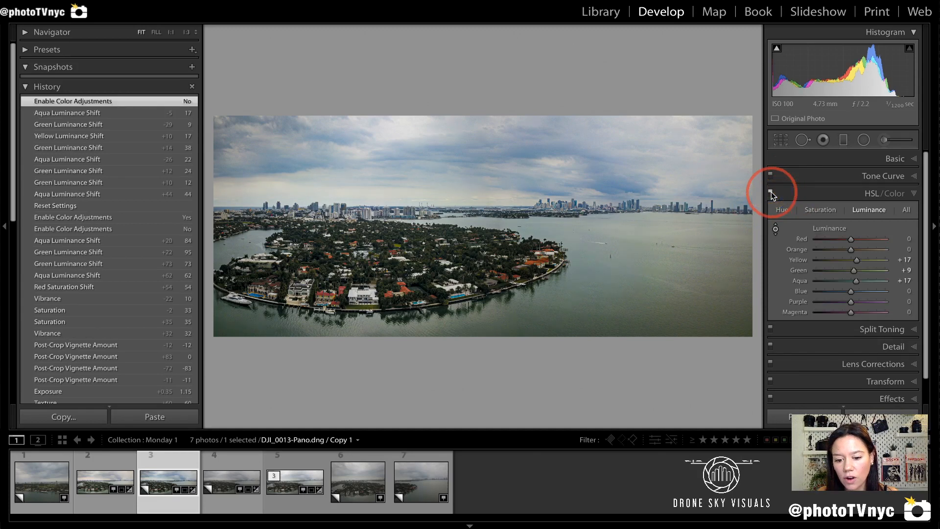
pyautogui.click(771, 193)
pyautogui.click(771, 194)
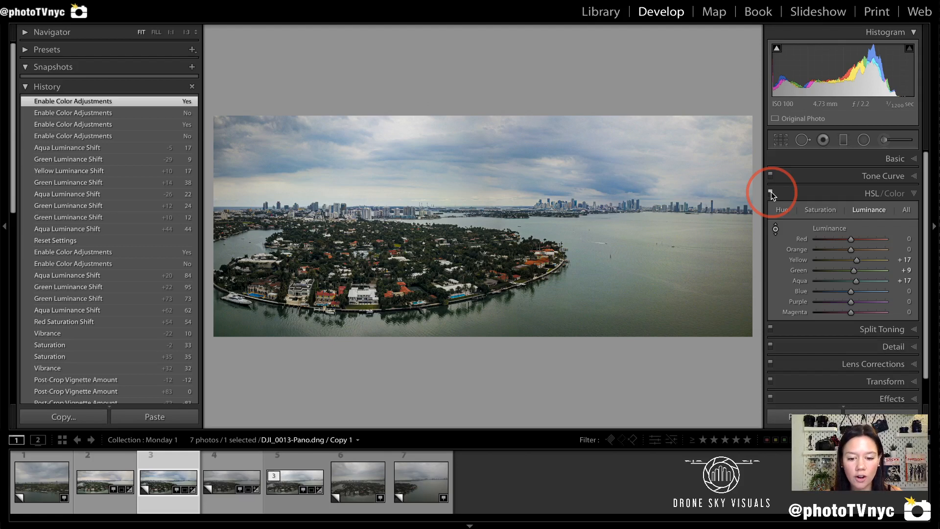
pyautogui.click(770, 193)
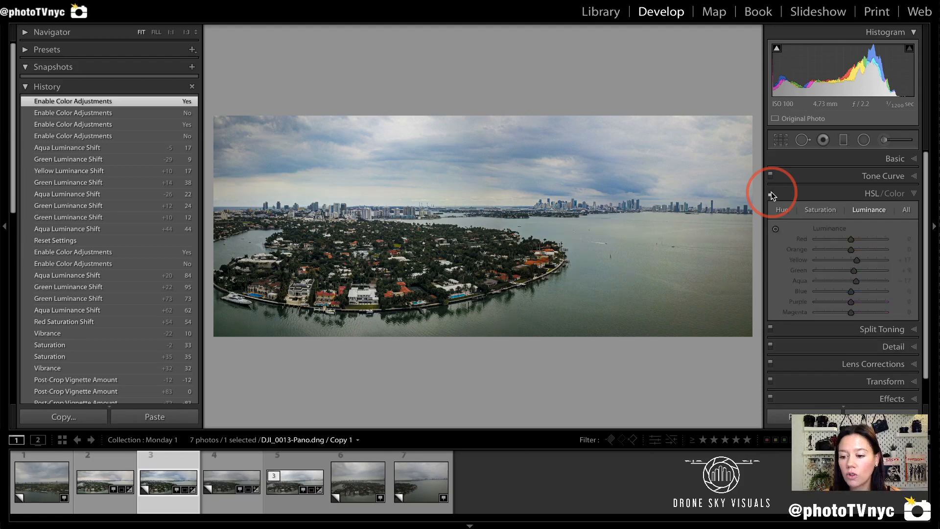
pyautogui.click(913, 195)
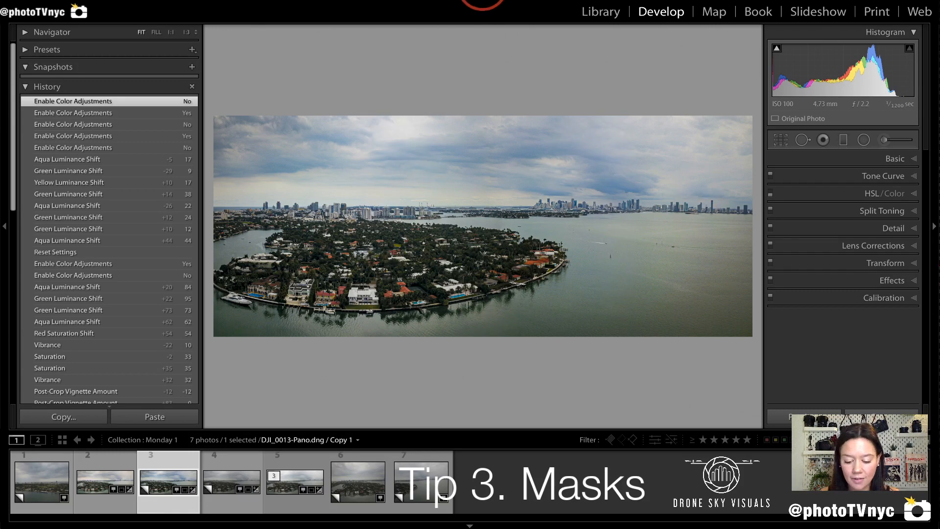
# Step: Start a new graduated filter mask and reset all of its effect settings to zero
pyautogui.press('m')
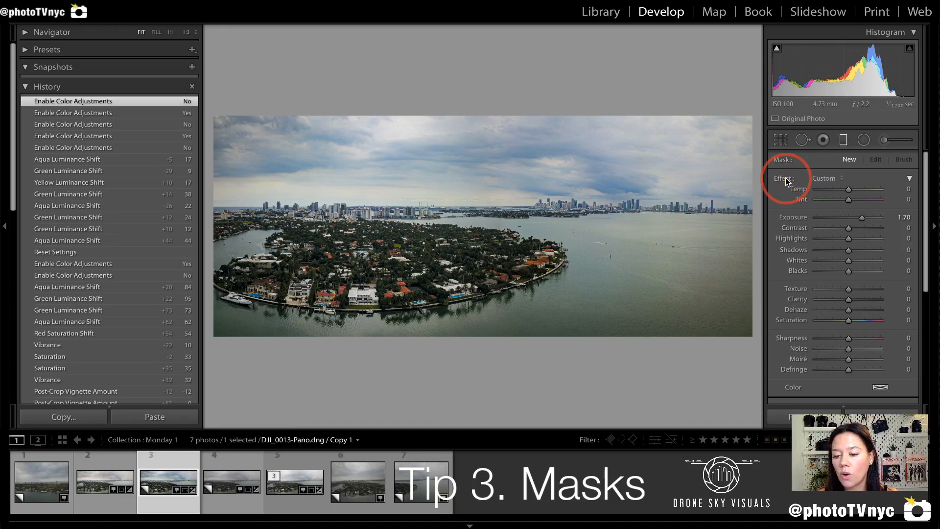
pyautogui.doubleClick(784, 179)
pyautogui.moveTo(849, 169)
pyautogui.mouseDown()
pyautogui.moveTo(860, 229)
pyautogui.moveTo(856, 393)
pyautogui.moveTo(837, 311)
pyautogui.moveTo(835, 223)
pyautogui.mouseUp()
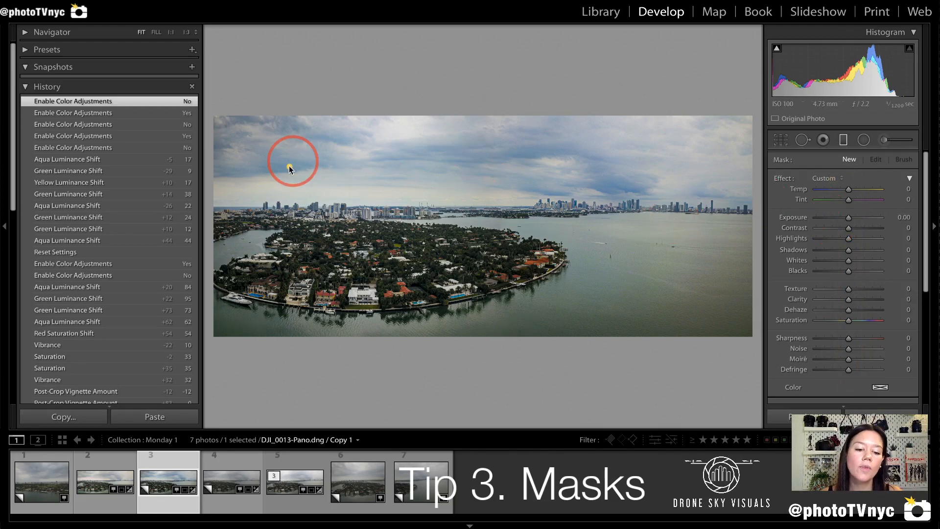
pyautogui.moveTo(231, 144)
pyautogui.mouseDown()
pyautogui.moveTo(212, 209)
pyautogui.moveTo(311, 169)
pyautogui.moveTo(504, 163)
pyautogui.moveTo(607, 136)
pyautogui.moveTo(608, 157)
pyautogui.moveTo(654, 147)
pyautogui.moveTo(697, 151)
pyautogui.moveTo(703, 176)
pyautogui.moveTo(727, 191)
pyautogui.mouseUp()
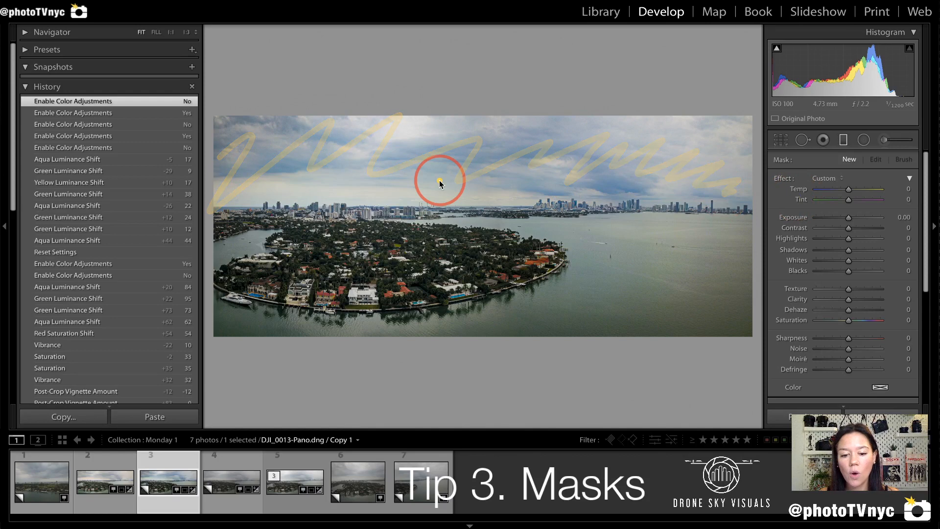
pyautogui.moveTo(255, 189)
pyautogui.mouseDown()
pyautogui.moveTo(412, 179)
pyautogui.moveTo(456, 191)
pyautogui.moveTo(524, 184)
pyautogui.mouseUp()
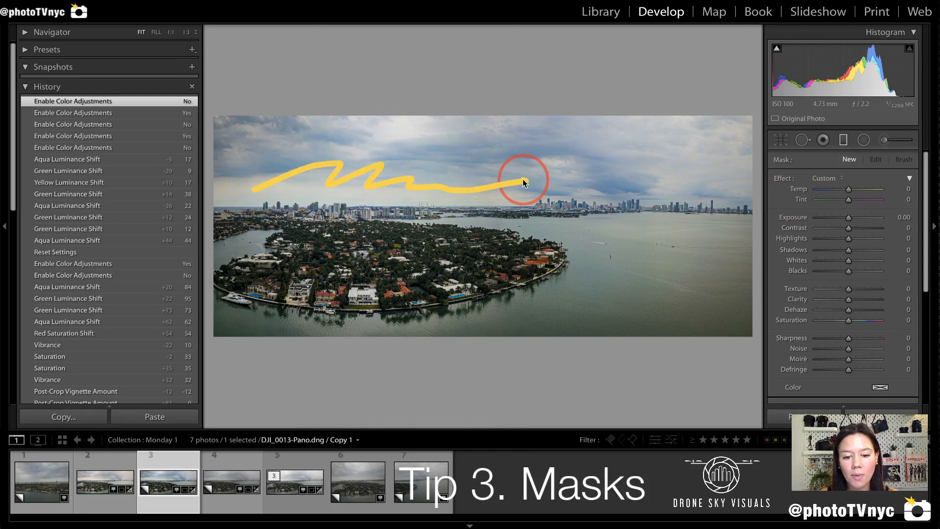
pyautogui.moveTo(377, 128); pyautogui.dragTo(473, 128)
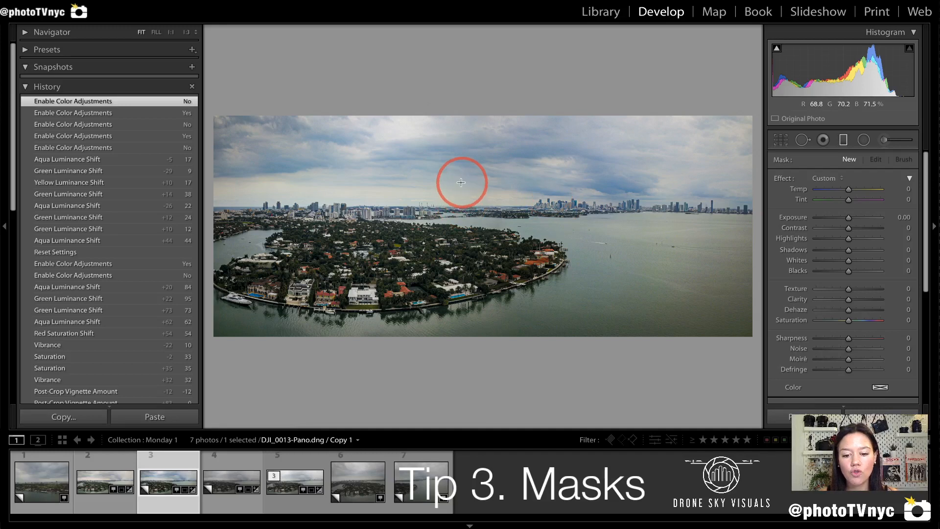
pyautogui.moveTo(470, 128)
pyautogui.mouseDown()
pyautogui.moveTo(465, 245)
pyautogui.moveTo(454, 231)
pyautogui.moveTo(518, 214)
pyautogui.mouseUp()
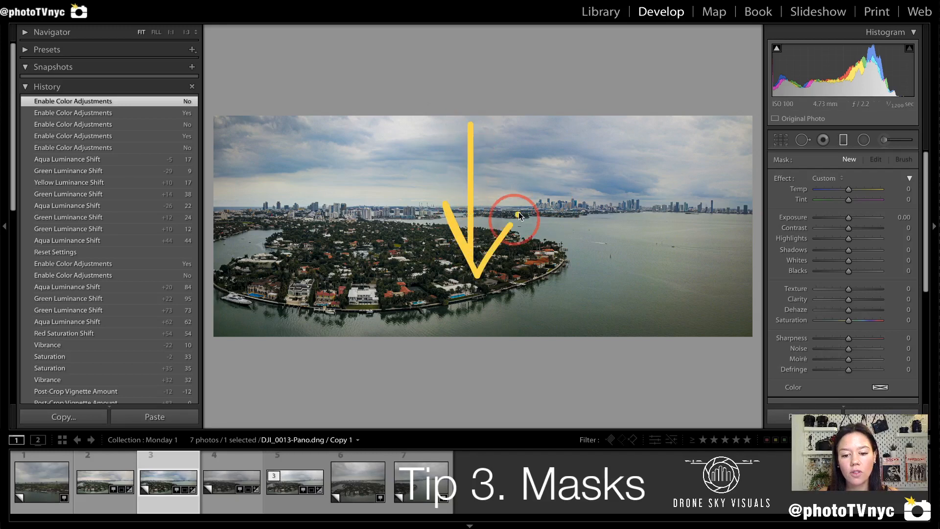
# Step: Draw a graduated filter from the top of the sky to just below the horizon, shift it slightly lower, and check its mask overlay
pyautogui.moveTo(455, 122); pyautogui.dragTo(457, 224)
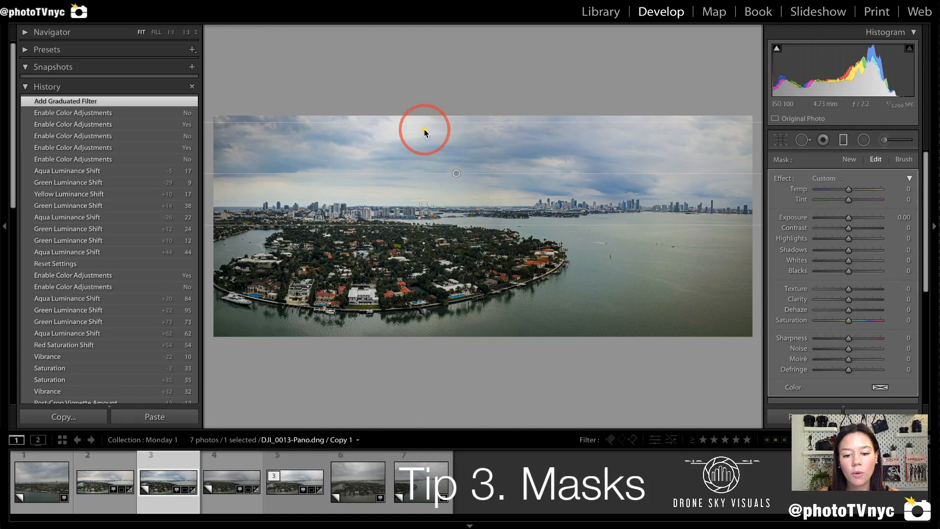
pyautogui.moveTo(424, 131); pyautogui.dragTo(424, 172)
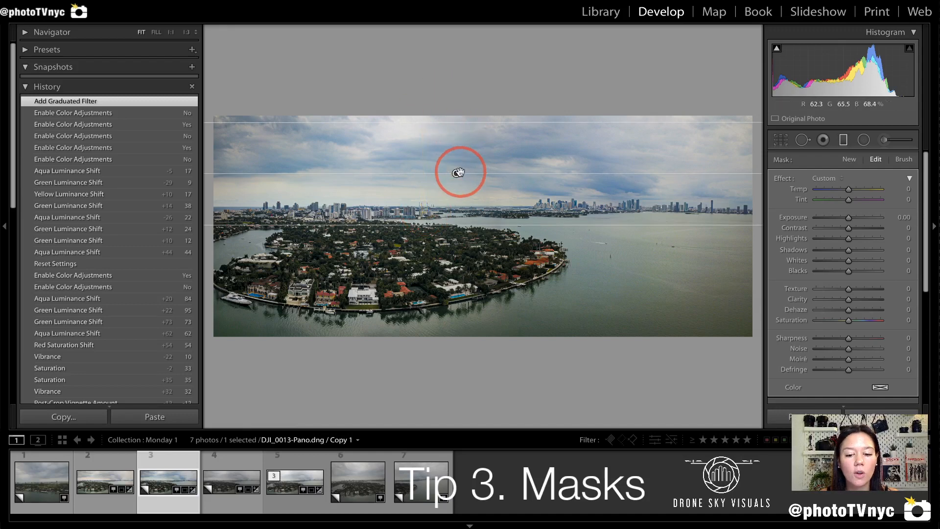
pyautogui.moveTo(456, 174); pyautogui.dragTo(455, 193)
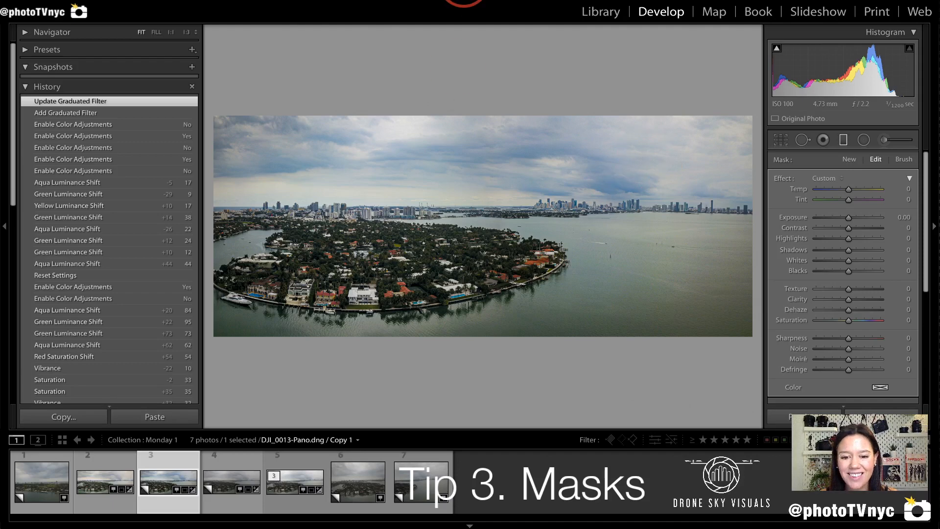
pyautogui.press('o')
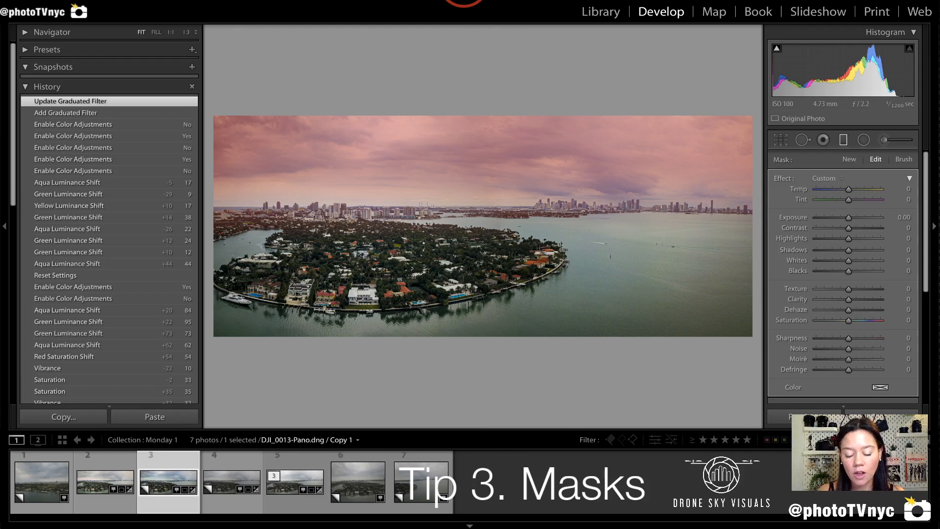
pyautogui.press('o')
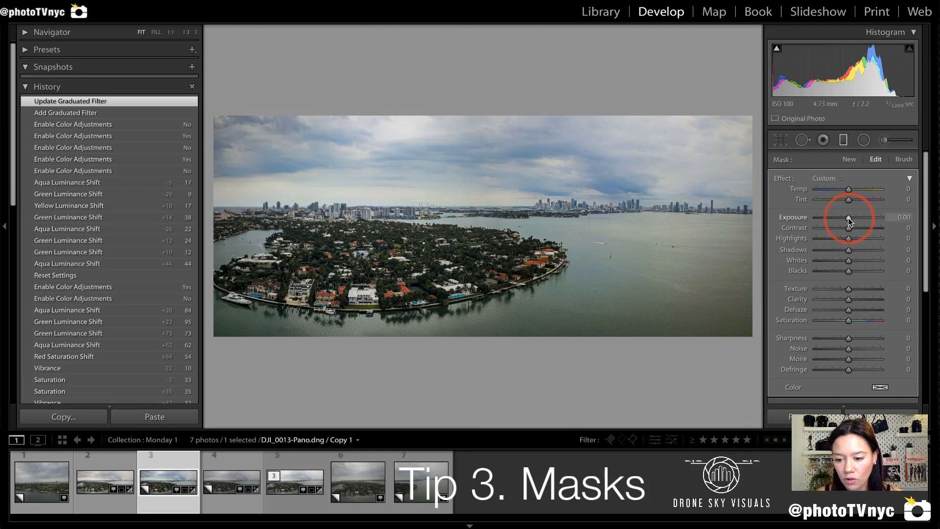
# Step: Set the sky filter's Exposure to −0.17, try its Temp at 36, and settle on Temp 3
pyautogui.moveTo(848, 217); pyautogui.dragTo(847, 218)
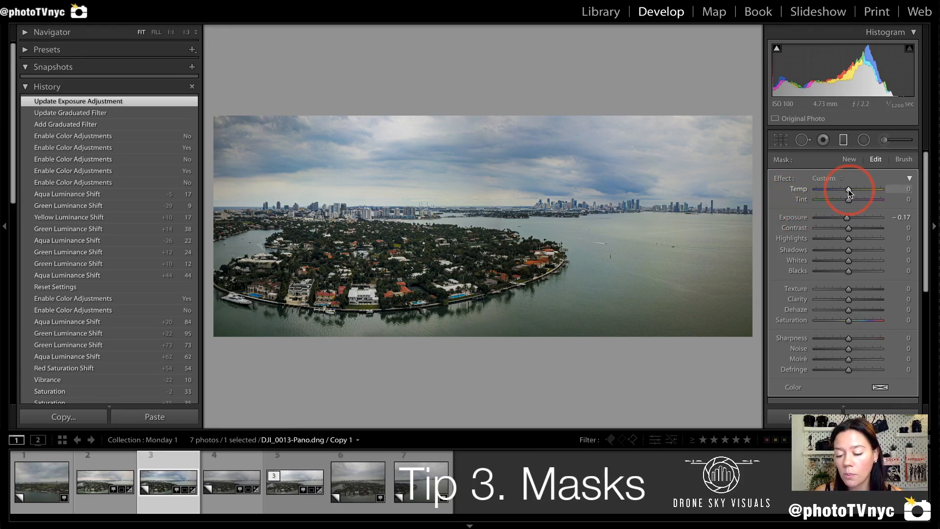
pyautogui.moveTo(847, 189); pyautogui.dragTo(849, 189)
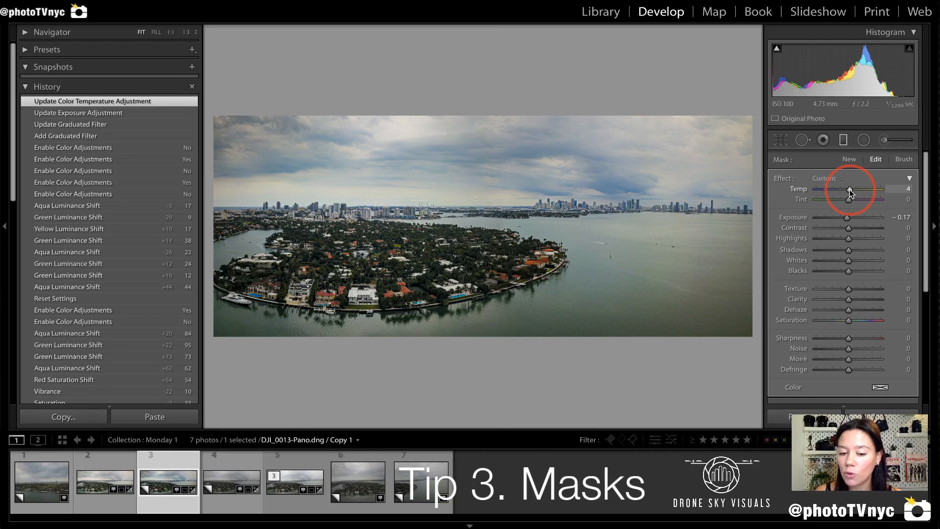
pyautogui.moveTo(849, 189); pyautogui.dragTo(850, 192)
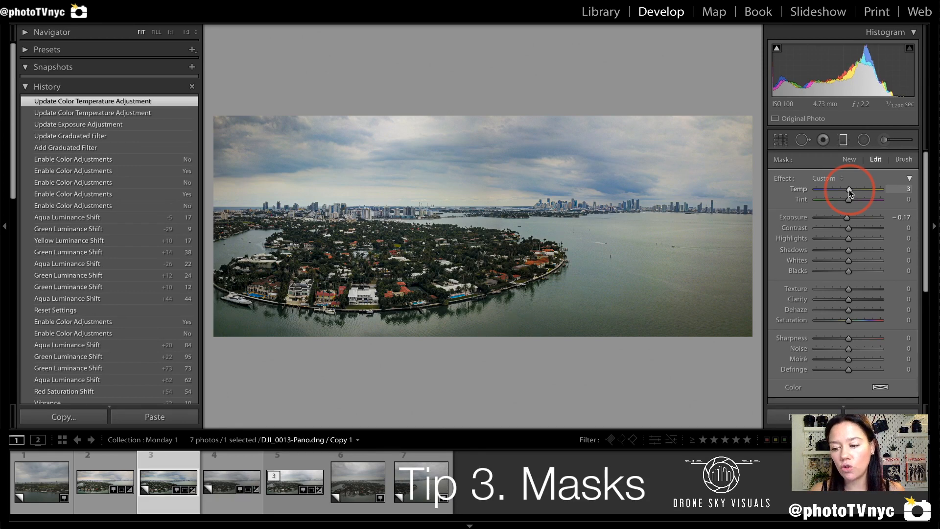
pyautogui.moveTo(849, 192); pyautogui.dragTo(860, 192)
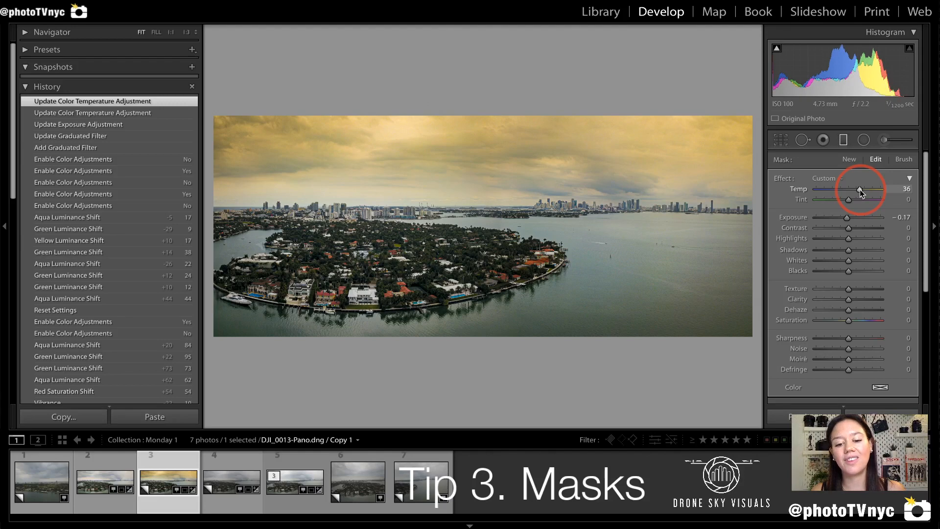
pyautogui.doubleClick(798, 189)
pyautogui.moveTo(850, 189); pyautogui.dragTo(851, 189)
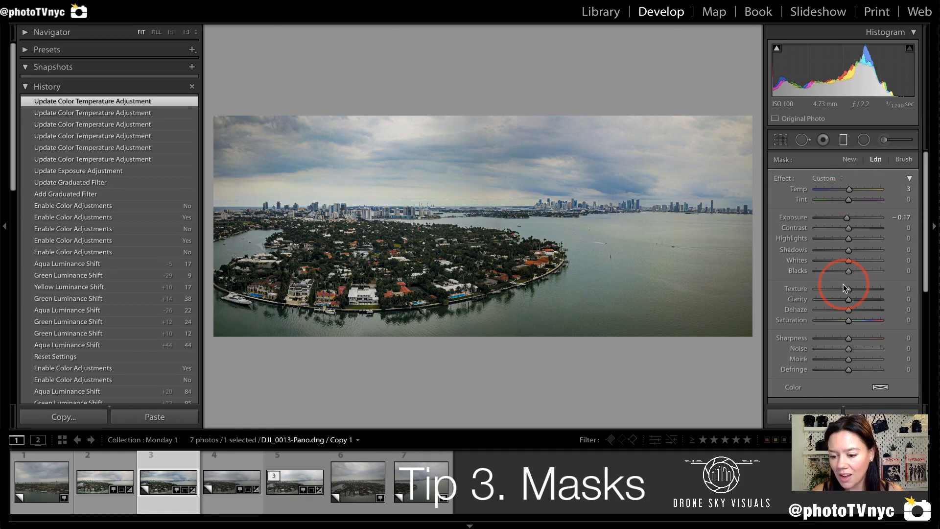
# Step: Set the sky graduated filter's Dehaze to 7 and Clarity to 2
pyautogui.click(795, 310)
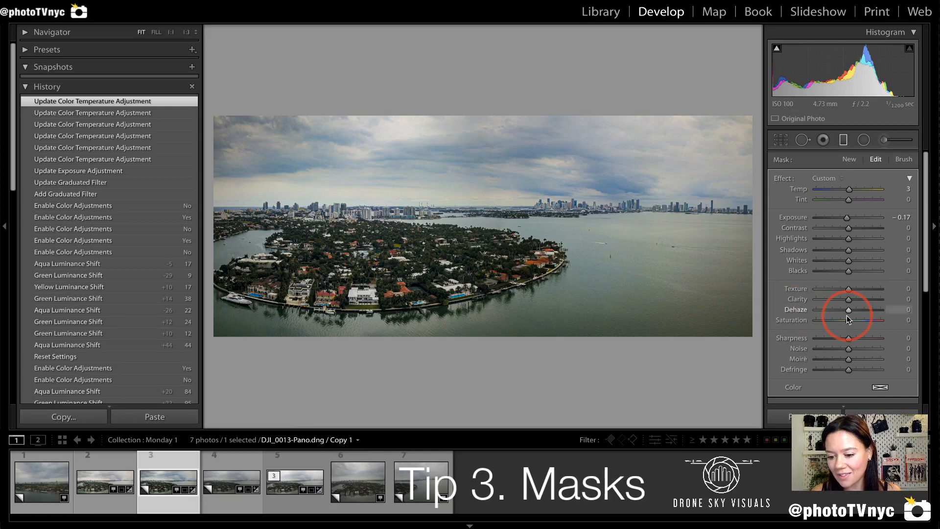
pyautogui.moveTo(848, 312); pyautogui.dragTo(850, 312)
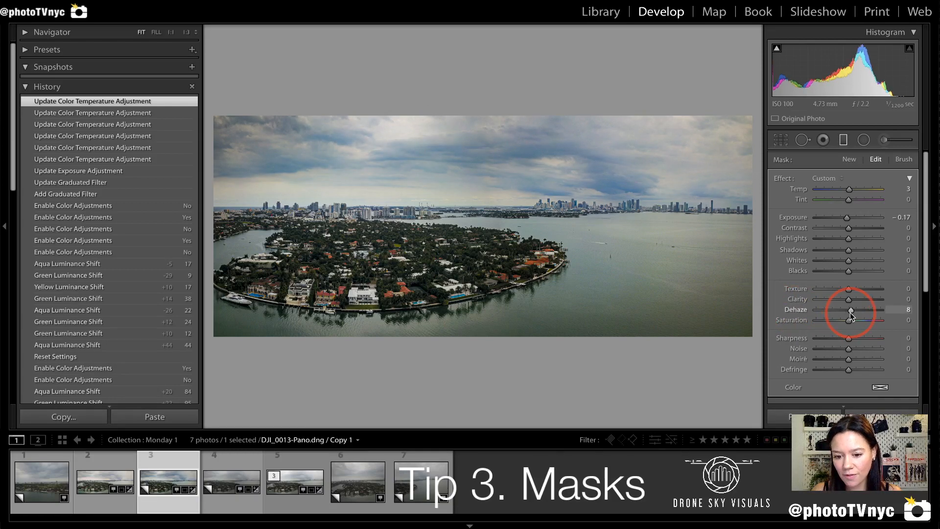
pyautogui.moveTo(851, 317); pyautogui.dragTo(851, 300)
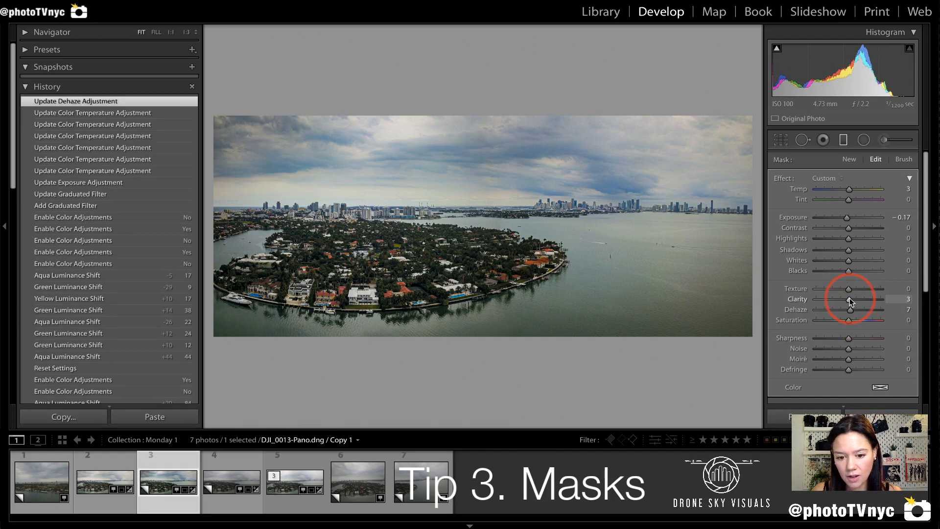
pyautogui.click(850, 298)
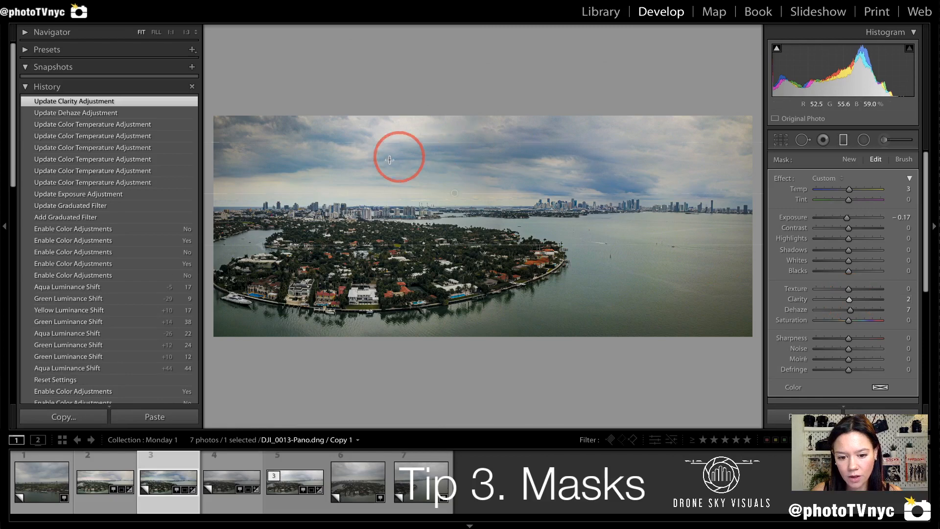
# Step: Set the sky filter's Noise to 35 while inspecting the clouds at 1:1, and return to the full view
pyautogui.press('z')
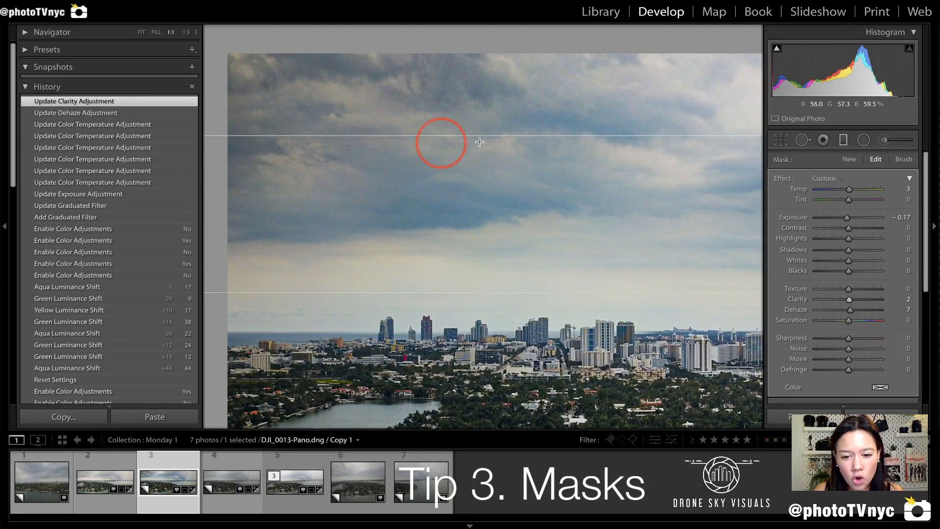
pyautogui.click(799, 349)
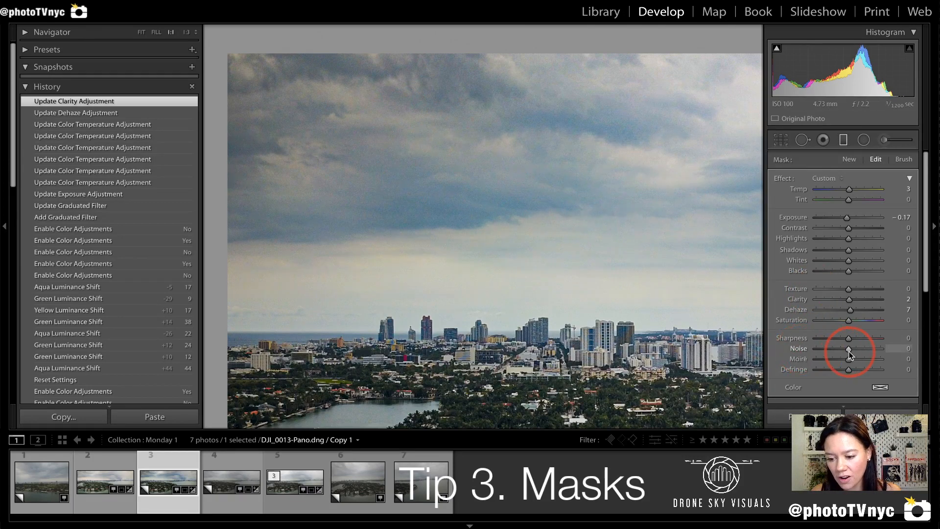
pyautogui.moveTo(847, 348); pyautogui.dragTo(859, 349)
pyautogui.moveTo(664, 260); pyautogui.dragTo(549, 249)
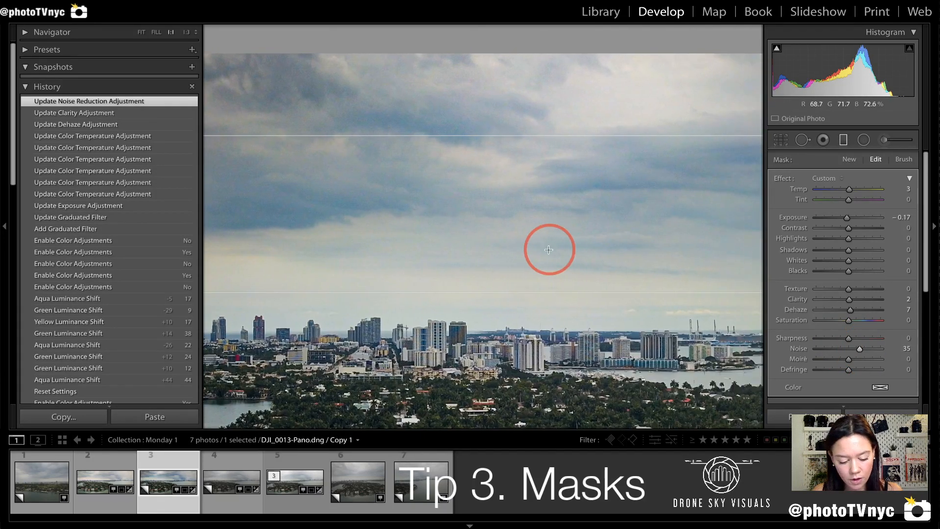
pyautogui.press('z')
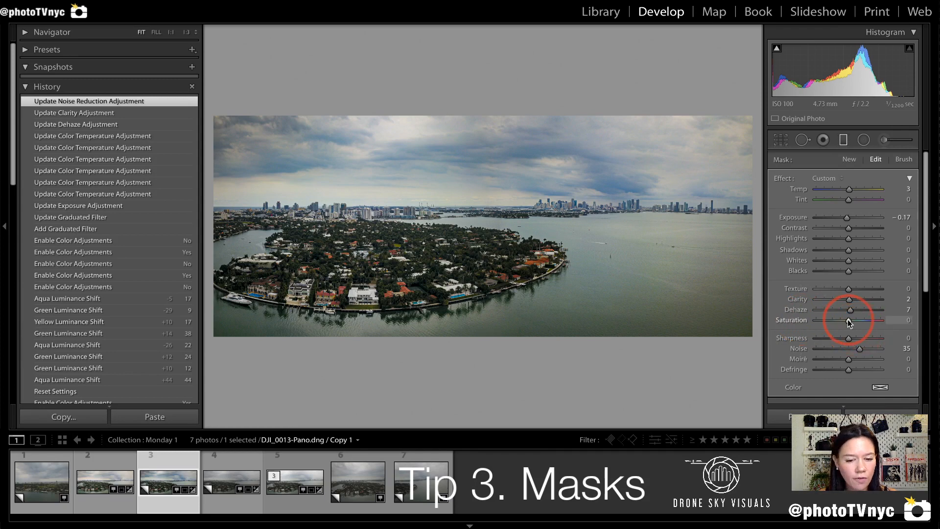
# Step: Set the sky filter's Saturation to −45 and Temp to 4, and close the graduated filter
pyautogui.moveTo(848, 321); pyautogui.dragTo(834, 321)
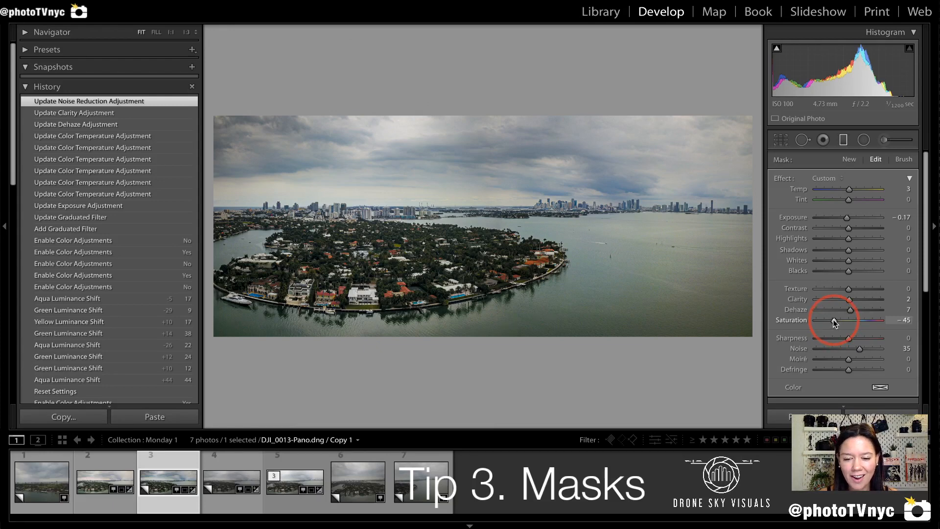
pyautogui.moveTo(835, 323); pyautogui.dragTo(834, 323)
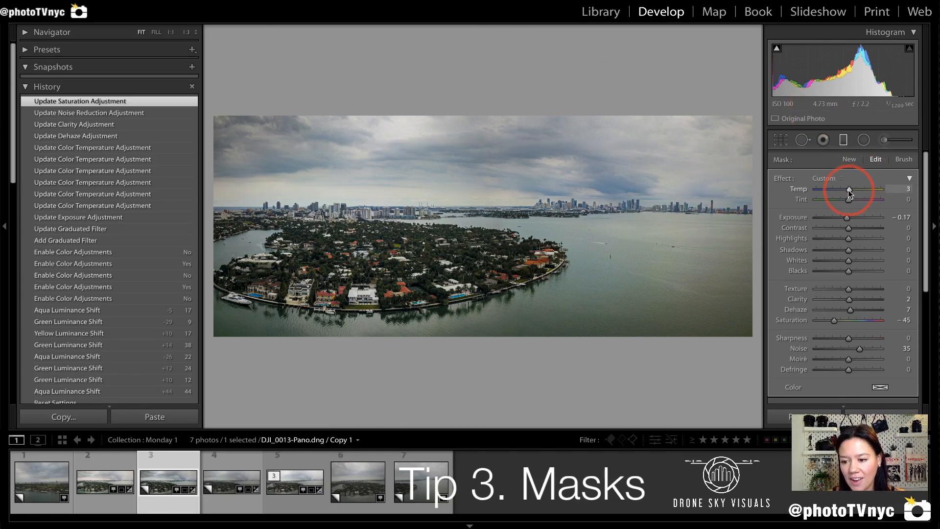
pyautogui.moveTo(849, 193); pyautogui.dragTo(849, 194)
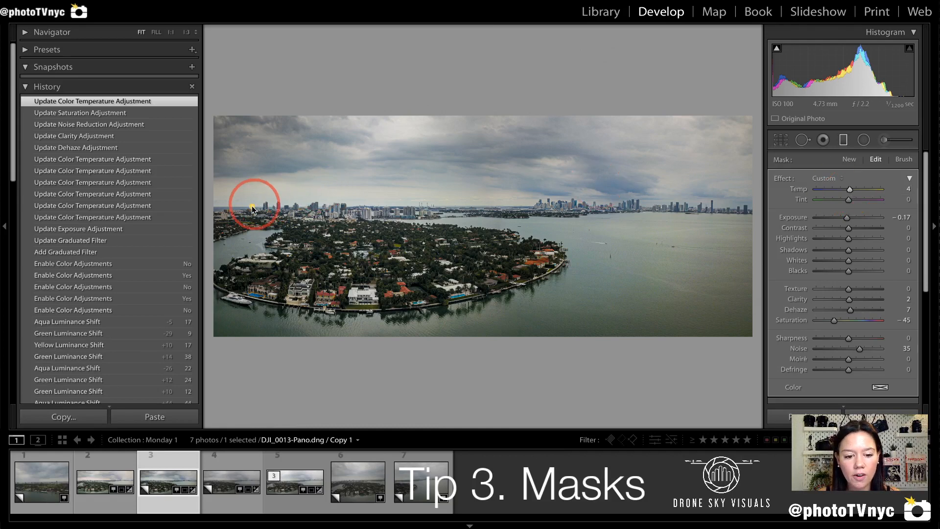
pyautogui.moveTo(238, 139)
pyautogui.mouseDown()
pyautogui.moveTo(664, 119)
pyautogui.moveTo(696, 126)
pyautogui.moveTo(706, 213)
pyautogui.moveTo(320, 224)
pyautogui.moveTo(268, 215)
pyautogui.mouseUp()
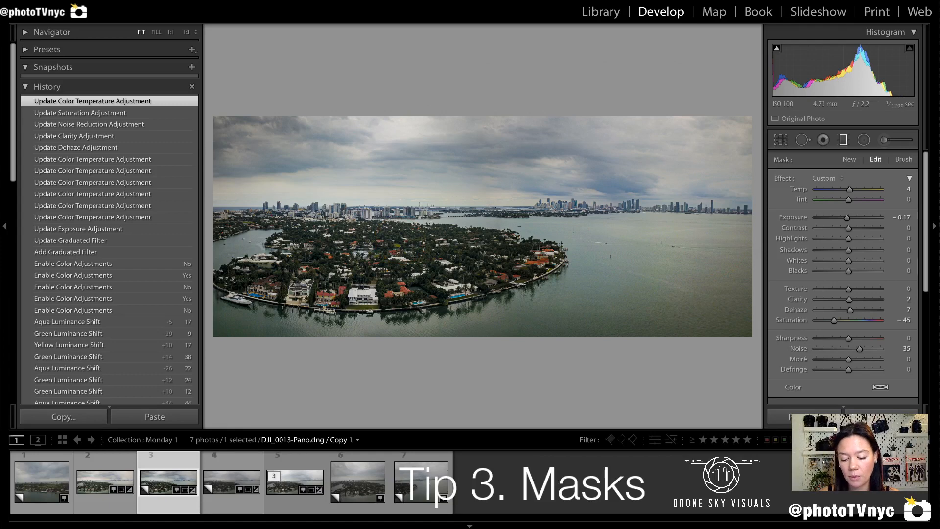
pyautogui.press('m')
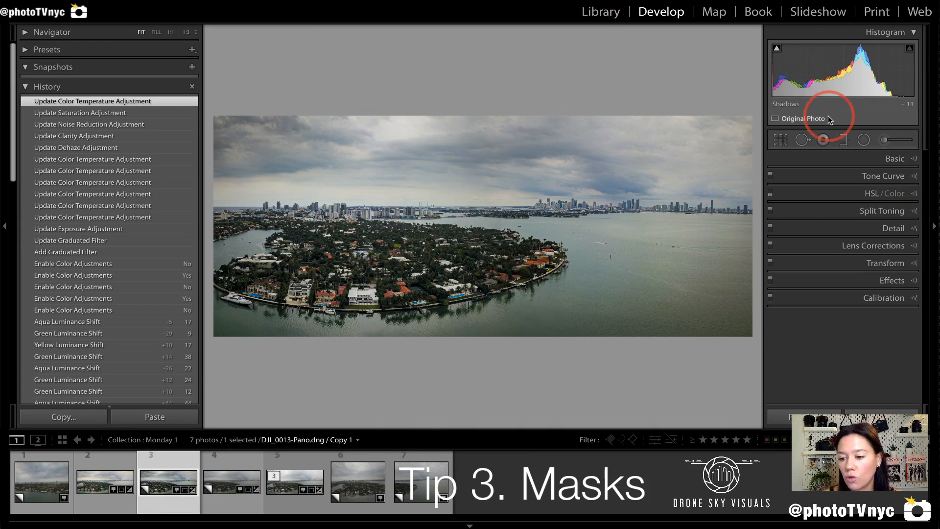
# Step: Start a new adjustment brush mask with Exposure 1.10 and set the brush Flow to 14
pyautogui.press('k')
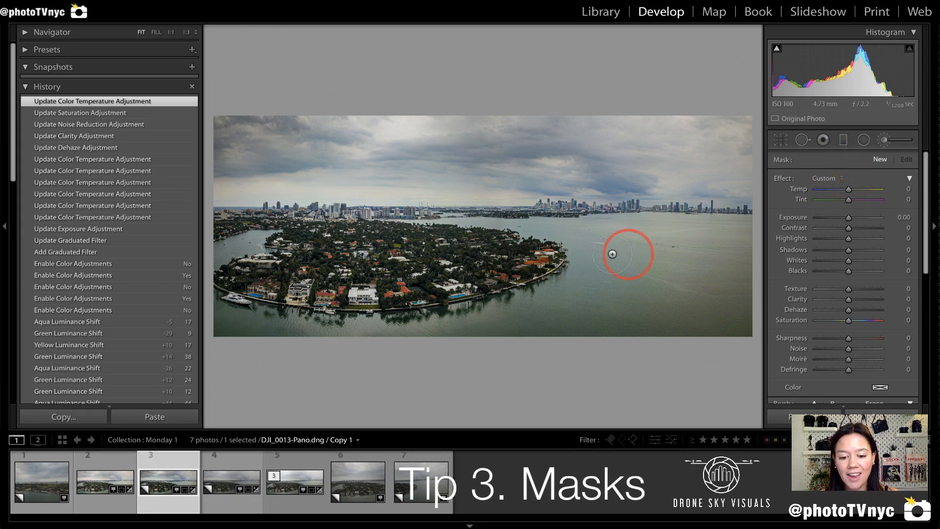
pyautogui.moveTo(295, 228)
pyautogui.mouseDown()
pyautogui.moveTo(239, 240)
pyautogui.moveTo(213, 284)
pyautogui.moveTo(317, 323)
pyautogui.moveTo(482, 323)
pyautogui.moveTo(574, 270)
pyautogui.moveTo(568, 239)
pyautogui.moveTo(502, 216)
pyautogui.moveTo(322, 210)
pyautogui.moveTo(248, 233)
pyautogui.mouseUp()
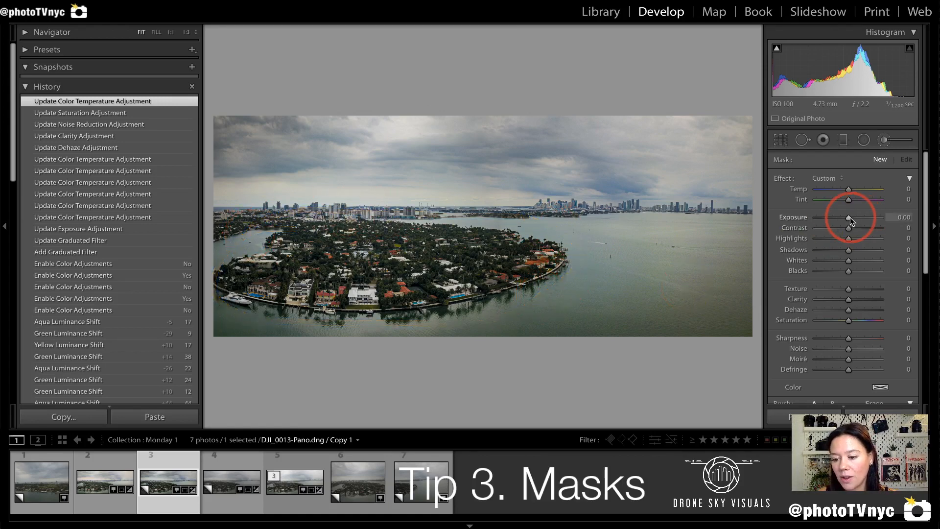
pyautogui.moveTo(850, 217); pyautogui.dragTo(858, 216)
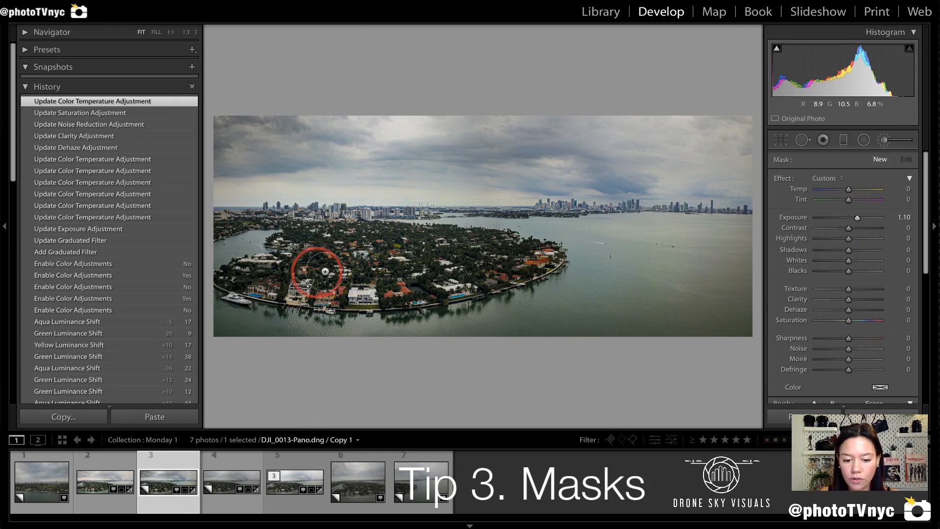
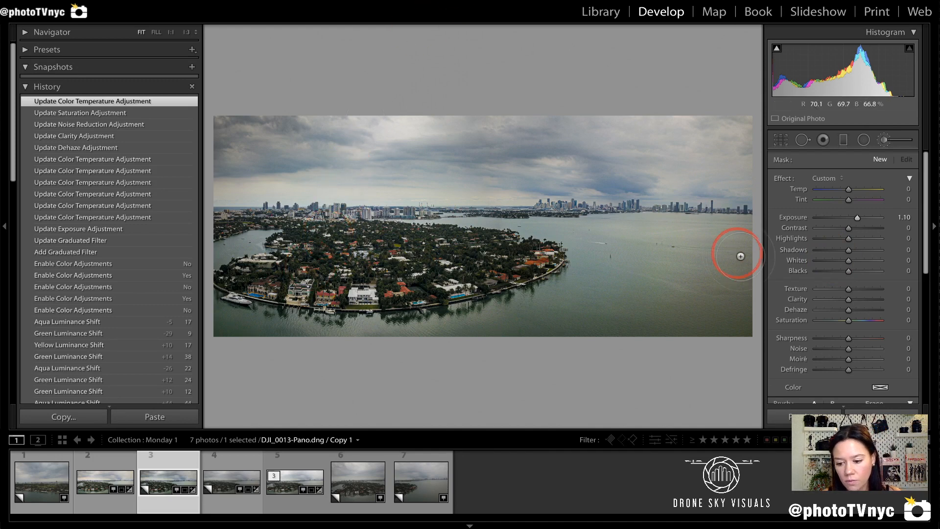
pyautogui.scroll(-3, 844, 262)
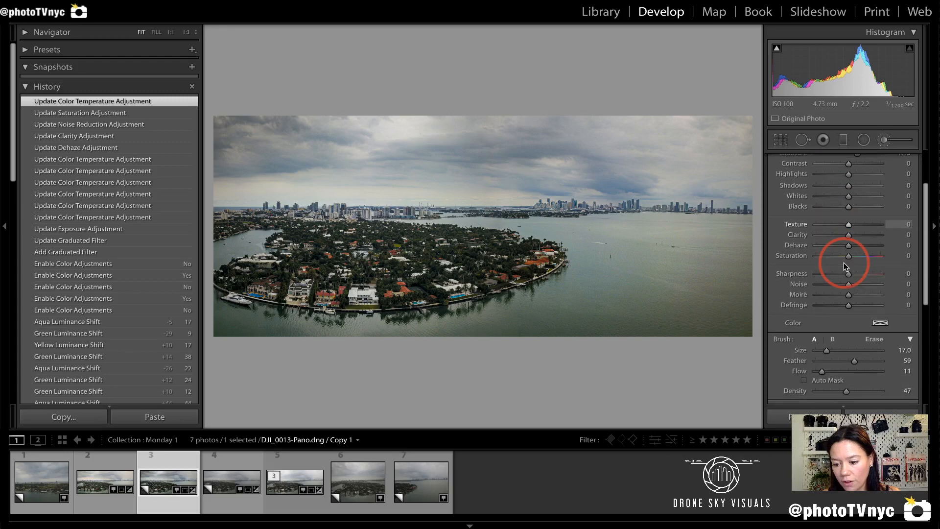
pyautogui.scroll(-1, 844, 262)
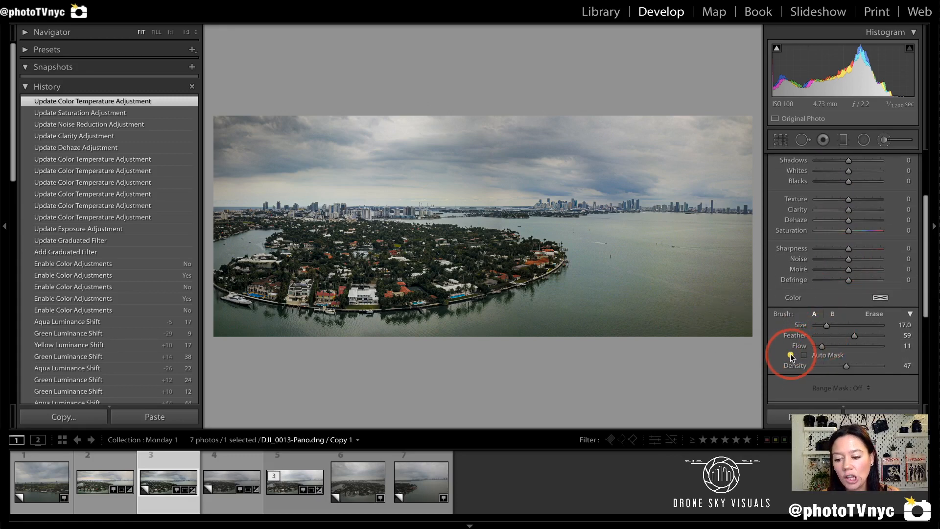
pyautogui.moveTo(790, 354)
pyautogui.mouseDown()
pyautogui.moveTo(908, 348)
pyautogui.moveTo(901, 353)
pyautogui.mouseUp()
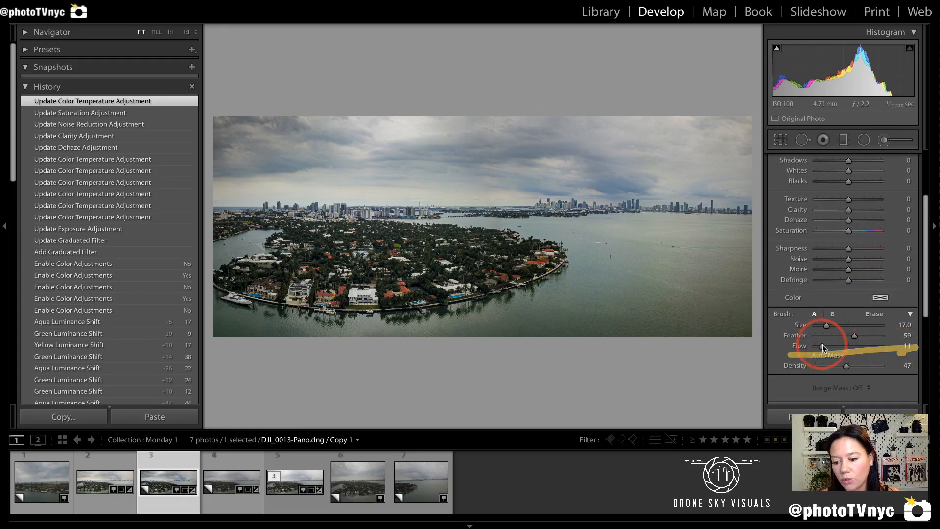
pyautogui.moveTo(822, 347); pyautogui.dragTo(826, 348)
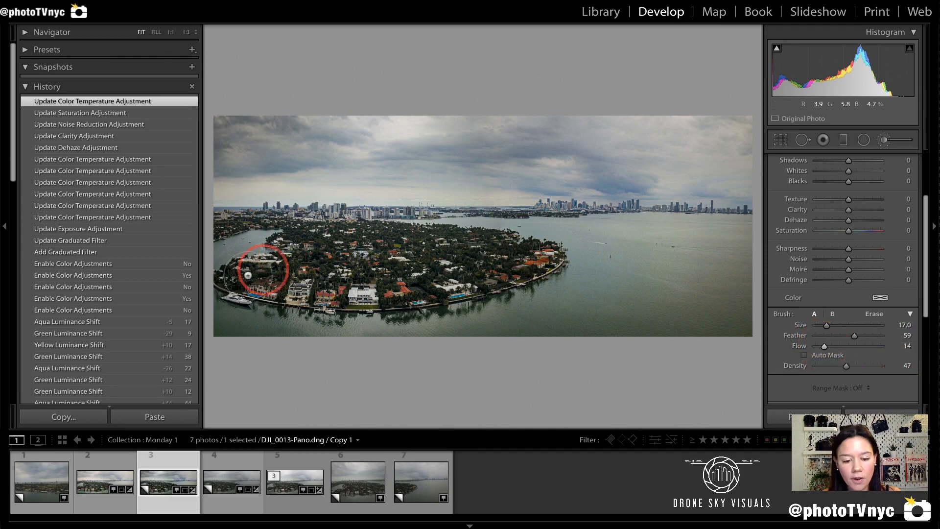
# Step: Paint the brush mask over the island, delete it and undo the deletion, and check its coverage with the mask overlay
pyautogui.moveTo(240, 278)
pyautogui.mouseDown()
pyautogui.moveTo(281, 252)
pyautogui.moveTo(207, 298)
pyautogui.moveTo(358, 220)
pyautogui.moveTo(341, 280)
pyautogui.moveTo(422, 247)
pyautogui.moveTo(502, 252)
pyautogui.moveTo(429, 262)
pyautogui.moveTo(447, 267)
pyautogui.moveTo(536, 257)
pyautogui.moveTo(393, 289)
pyautogui.moveTo(291, 284)
pyautogui.moveTo(275, 269)
pyautogui.moveTo(327, 255)
pyautogui.moveTo(318, 229)
pyautogui.moveTo(317, 240)
pyautogui.moveTo(355, 236)
pyautogui.moveTo(288, 215)
pyautogui.mouseUp()
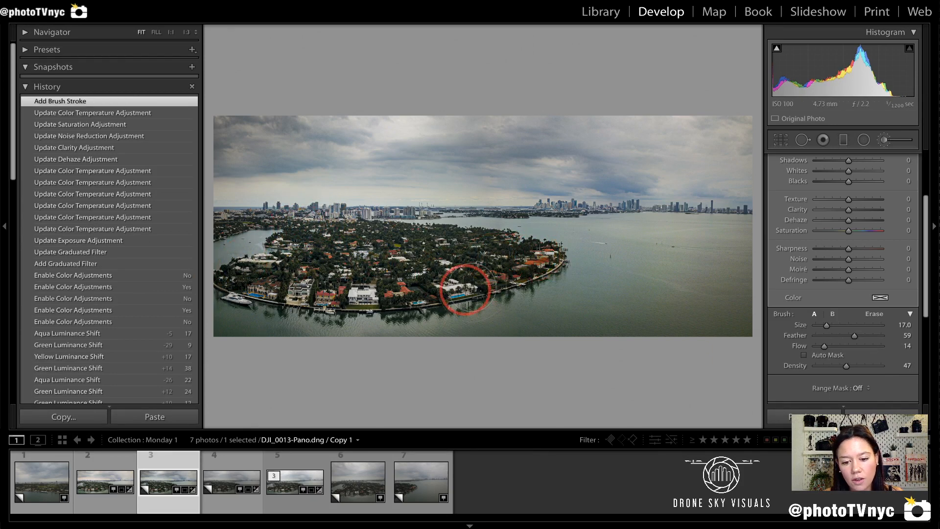
pyautogui.moveTo(402, 276); pyautogui.dragTo(307, 284)
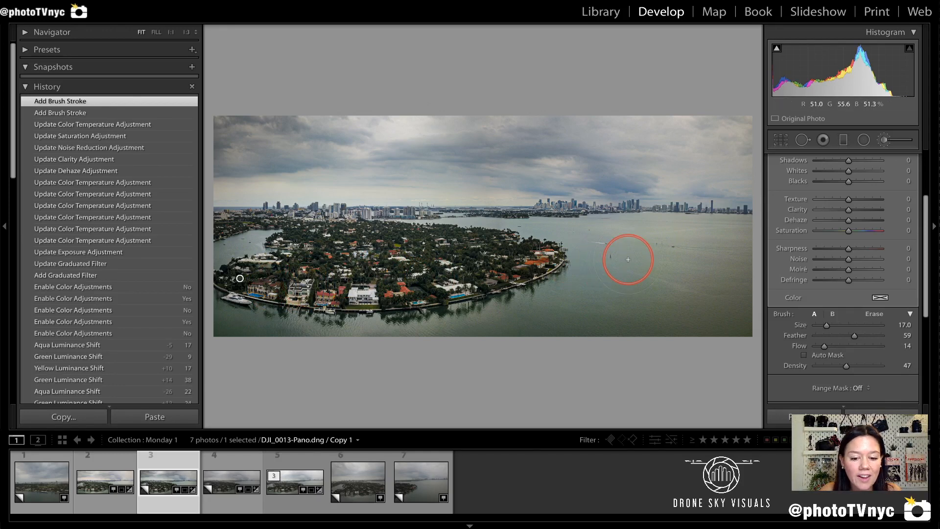
pyautogui.press('Delete')
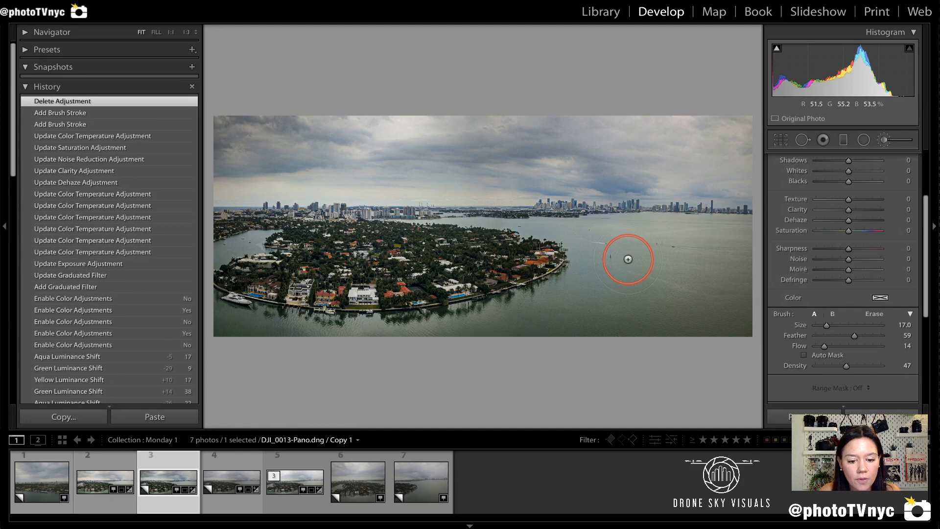
pyautogui.hotkey('ctrl', 'z')
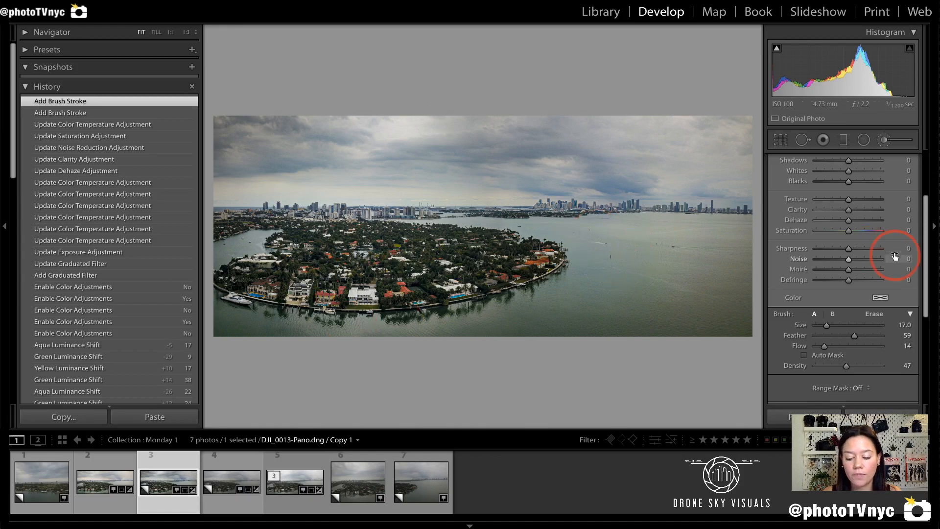
pyautogui.press('o')
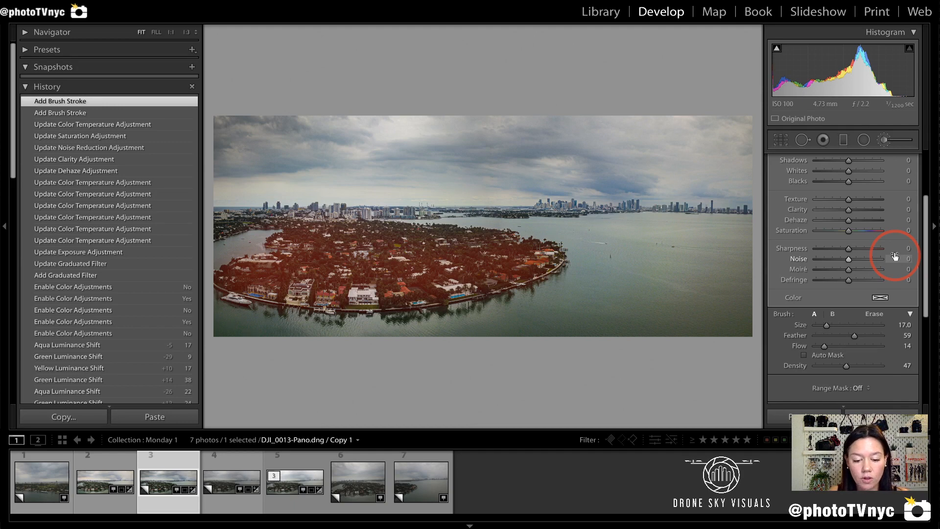
pyautogui.press('o')
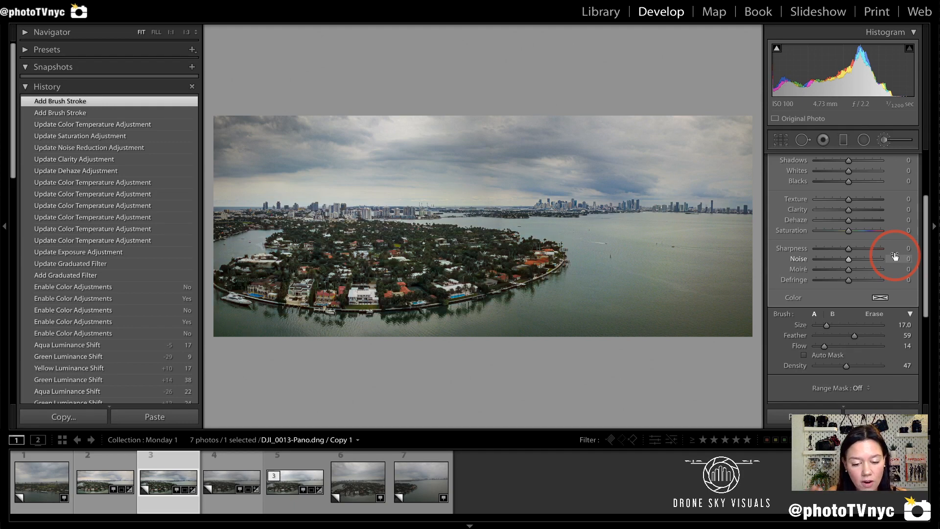
# Step: Try the island brush mask's Exposure at 4.00 and at lower values, and settle on 2.02
pyautogui.scroll(3, 822, 213)
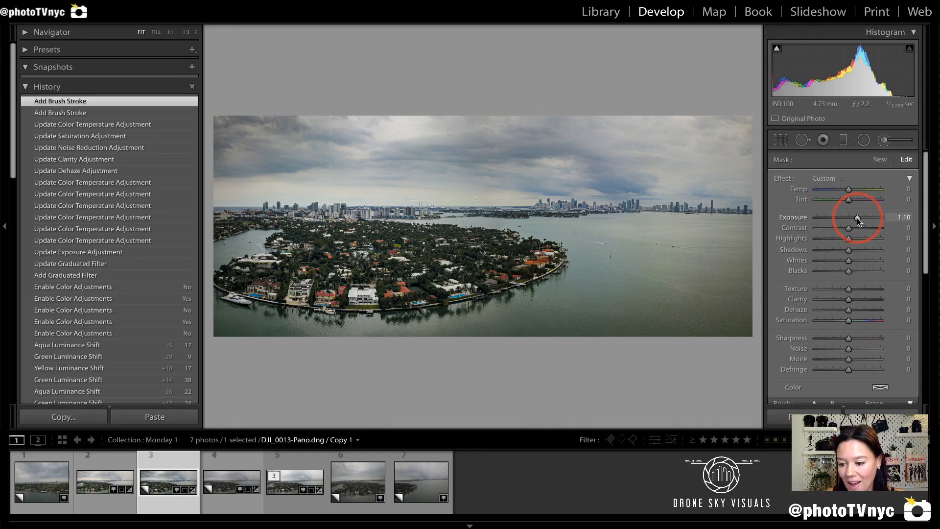
pyautogui.moveTo(875, 216); pyautogui.dragTo(889, 217)
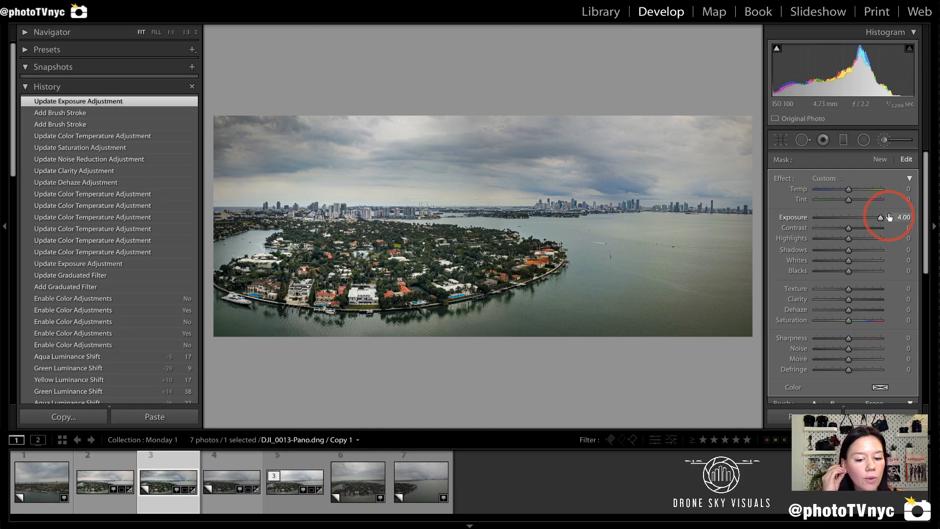
pyautogui.moveTo(415, 215)
pyautogui.mouseDown()
pyautogui.moveTo(223, 295)
pyautogui.moveTo(507, 307)
pyautogui.moveTo(545, 220)
pyautogui.mouseUp()
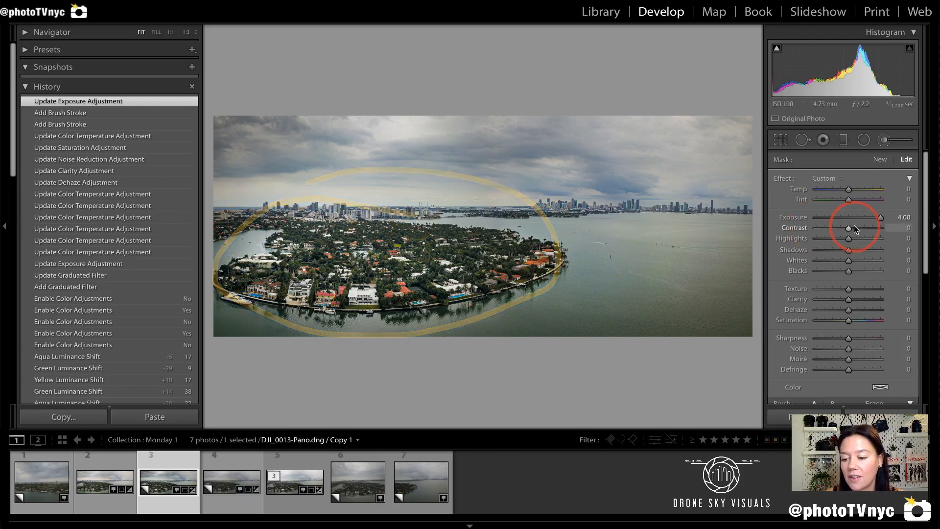
pyautogui.doubleClick(793, 220)
pyautogui.moveTo(850, 219); pyautogui.dragTo(865, 218)
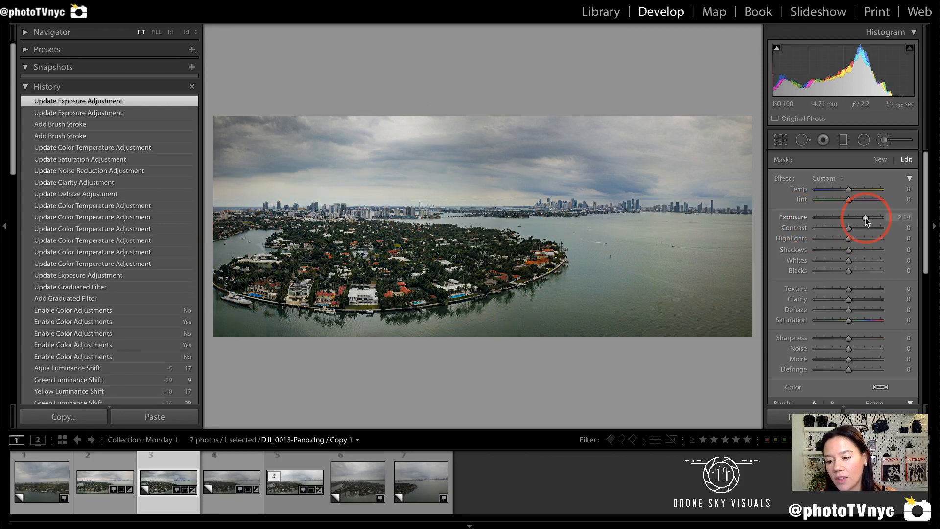
pyautogui.click(858, 219)
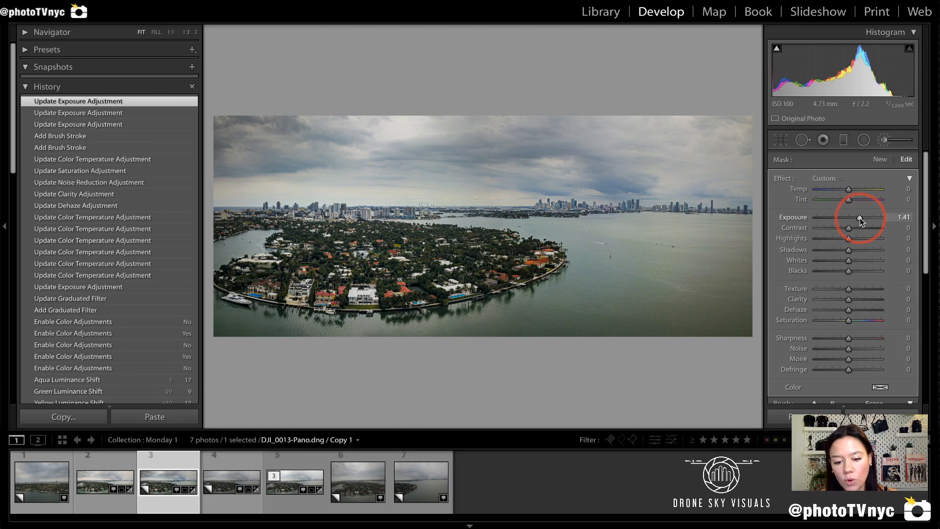
pyautogui.moveTo(860, 218); pyautogui.dragTo(862, 218)
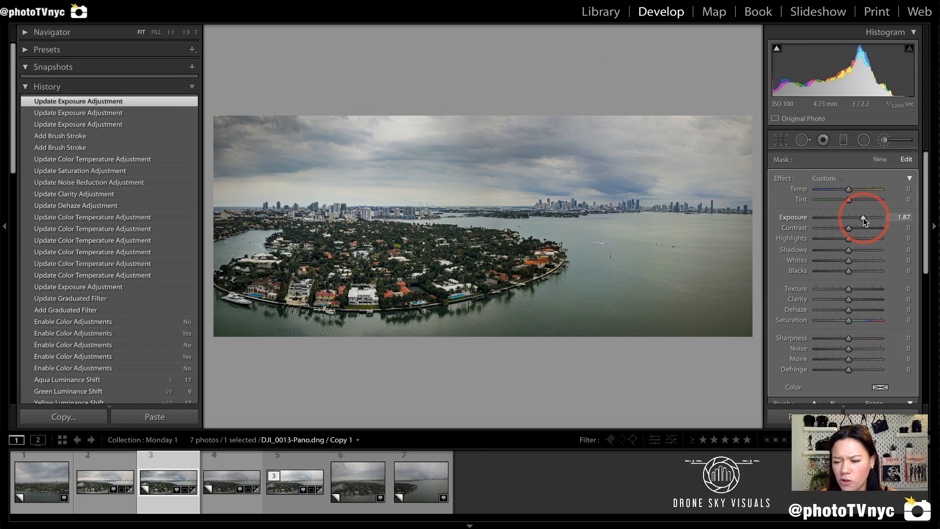
pyautogui.moveTo(863, 218); pyautogui.dragTo(864, 220)
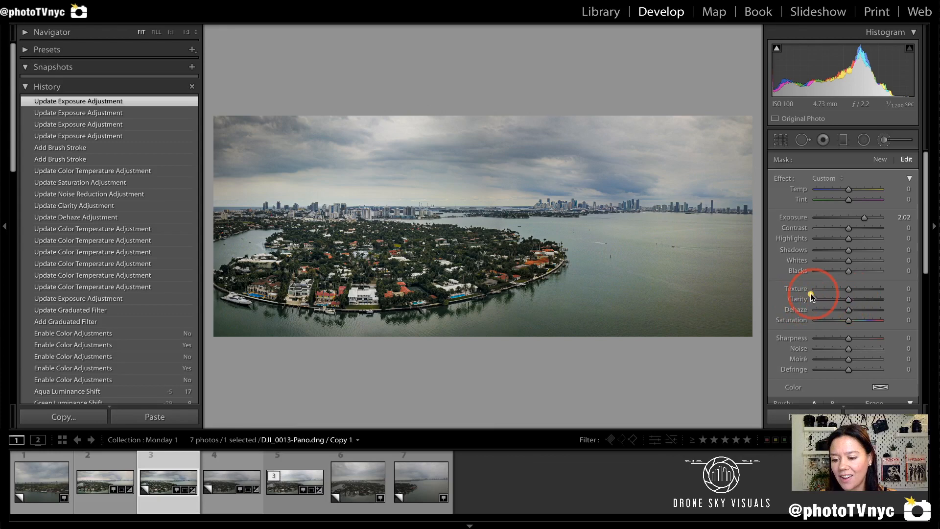
# Step: Set the island brush mask's Clarity to 23, Texture to 27 and Saturation to 30
pyautogui.moveTo(850, 300); pyautogui.dragTo(855, 290)
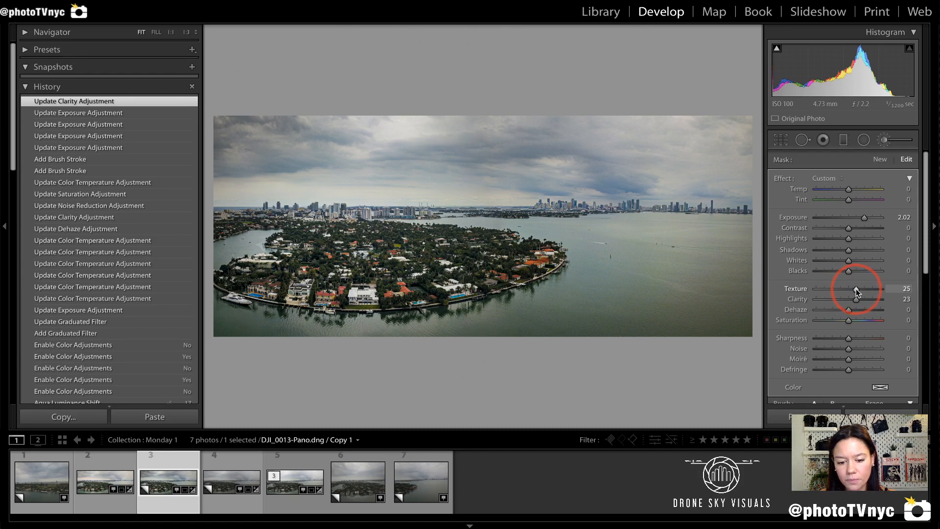
pyautogui.moveTo(857, 289); pyautogui.dragTo(857, 289)
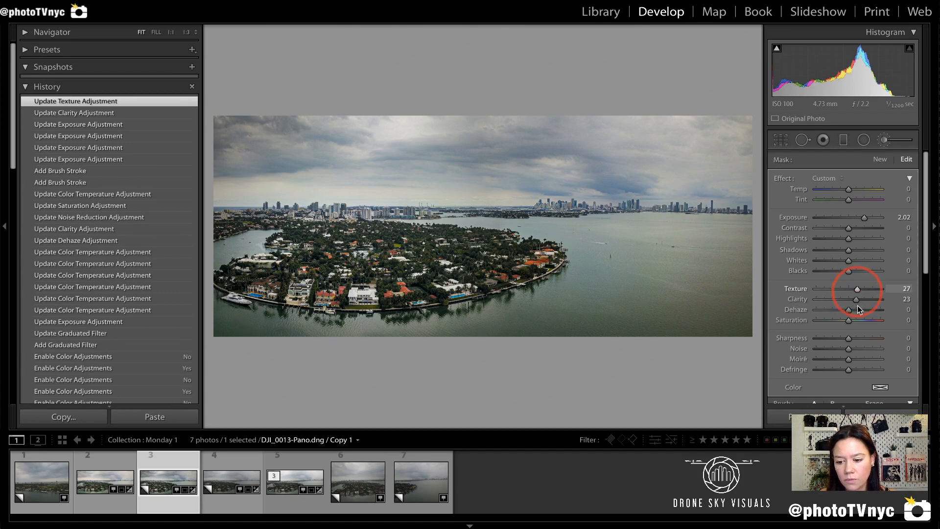
pyautogui.moveTo(848, 322); pyautogui.dragTo(857, 321)
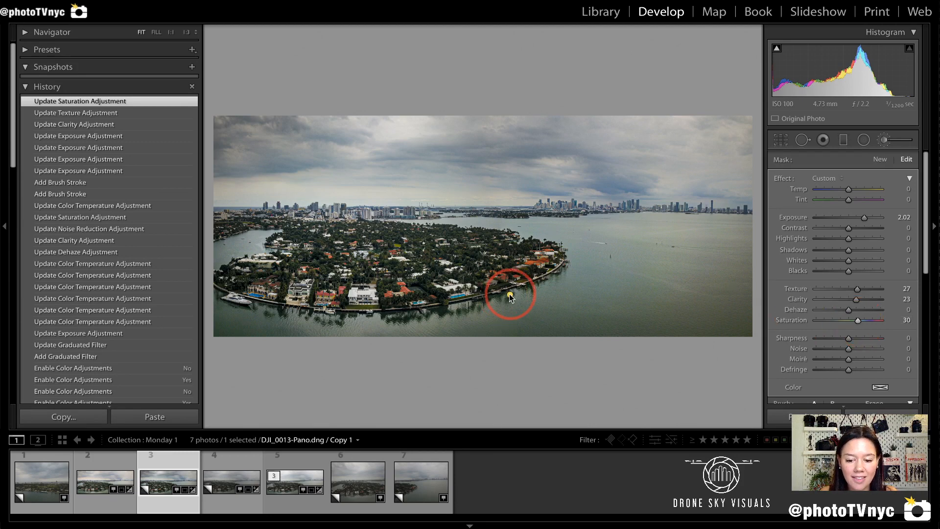
pyautogui.moveTo(508, 296)
pyautogui.mouseDown()
pyautogui.moveTo(548, 278)
pyautogui.moveTo(510, 207)
pyautogui.moveTo(278, 194)
pyautogui.moveTo(204, 265)
pyautogui.moveTo(284, 321)
pyautogui.moveTo(517, 281)
pyautogui.mouseUp()
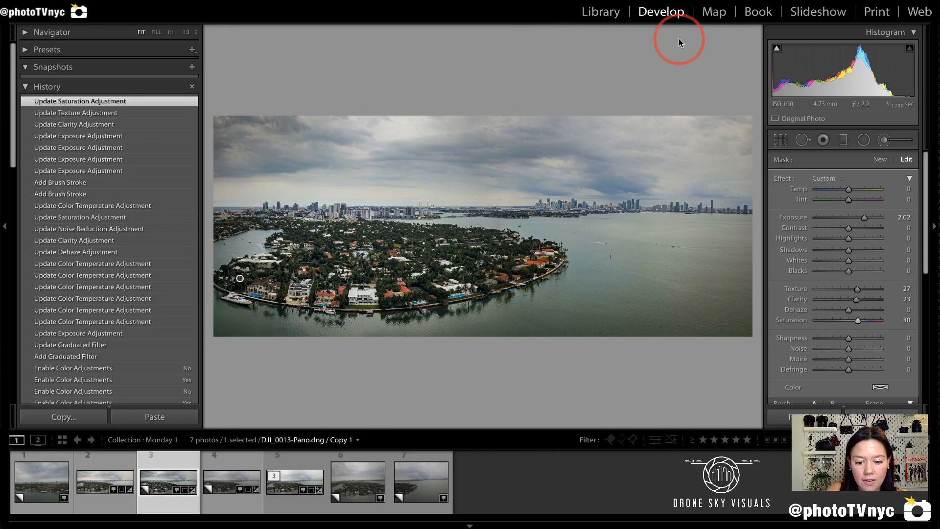
# Step: Delete the island brush mask to compare the photo without it, and undo the deletion
pyautogui.press('Delete')
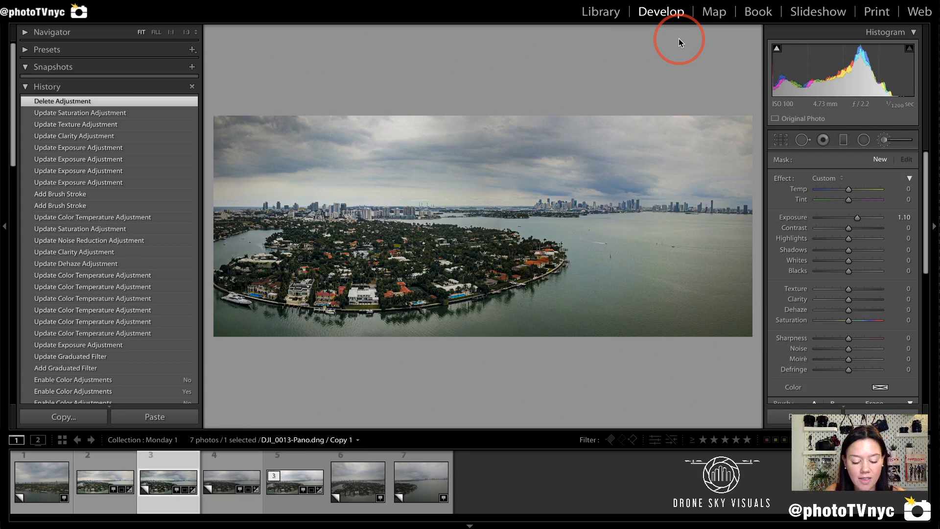
pyautogui.hotkey('ctrl', 'z')
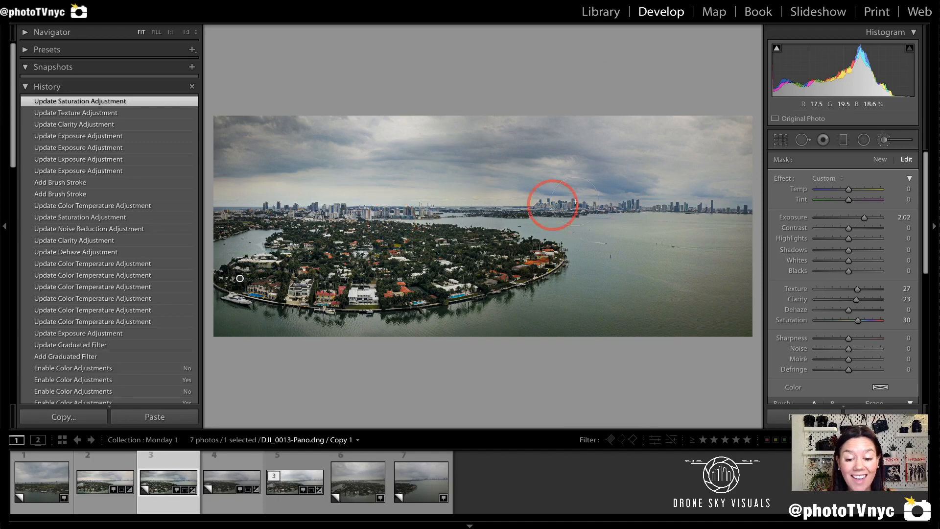
pyautogui.moveTo(500, 206)
pyautogui.mouseDown()
pyautogui.moveTo(518, 185)
pyautogui.moveTo(654, 154)
pyautogui.moveTo(743, 166)
pyautogui.moveTo(753, 188)
pyautogui.moveTo(714, 227)
pyautogui.moveTo(538, 233)
pyautogui.moveTo(494, 213)
pyautogui.mouseUp()
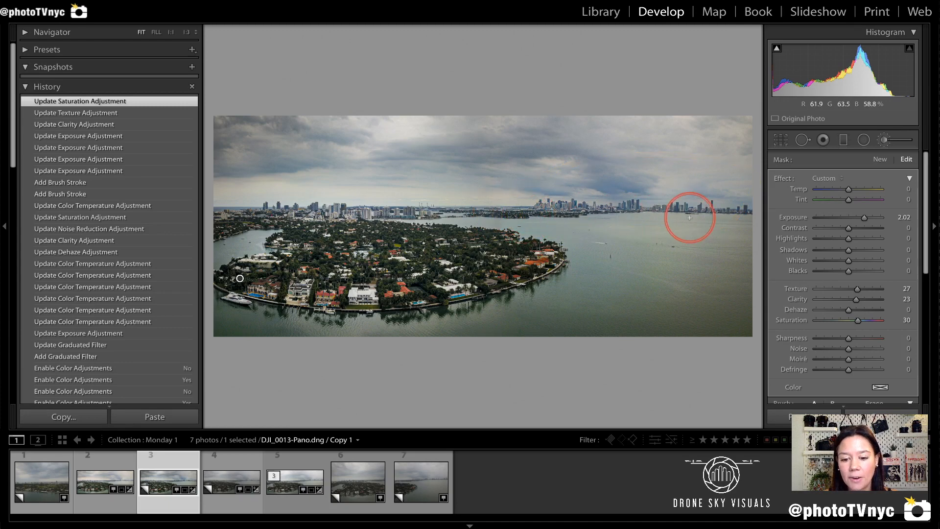
pyautogui.moveTo(504, 210)
pyautogui.mouseDown()
pyautogui.moveTo(733, 215)
pyautogui.moveTo(743, 203)
pyautogui.moveTo(694, 190)
pyautogui.moveTo(551, 184)
pyautogui.moveTo(490, 203)
pyautogui.mouseUp()
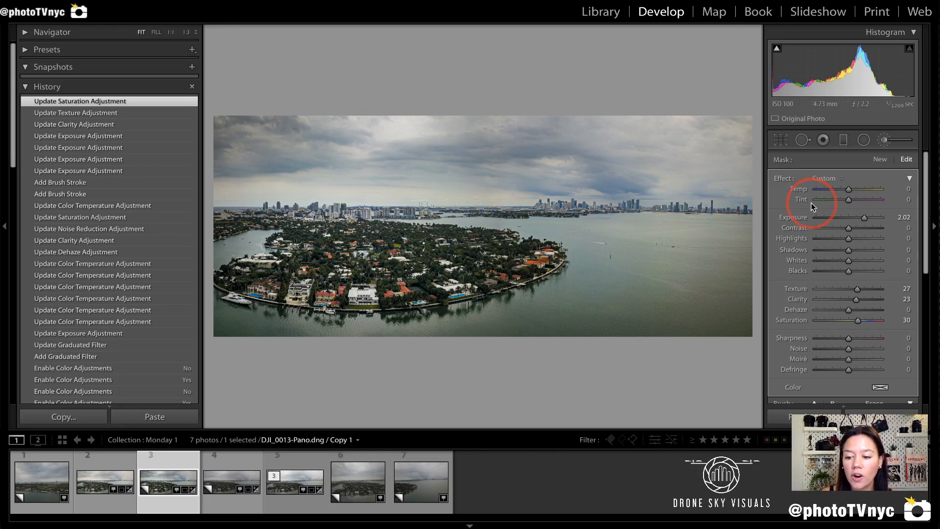
# Step: Start a new adjustment brush mask with Temp 18 and Exposure 1.10, and paint it along the distant skyline on the right
pyautogui.click(880, 159)
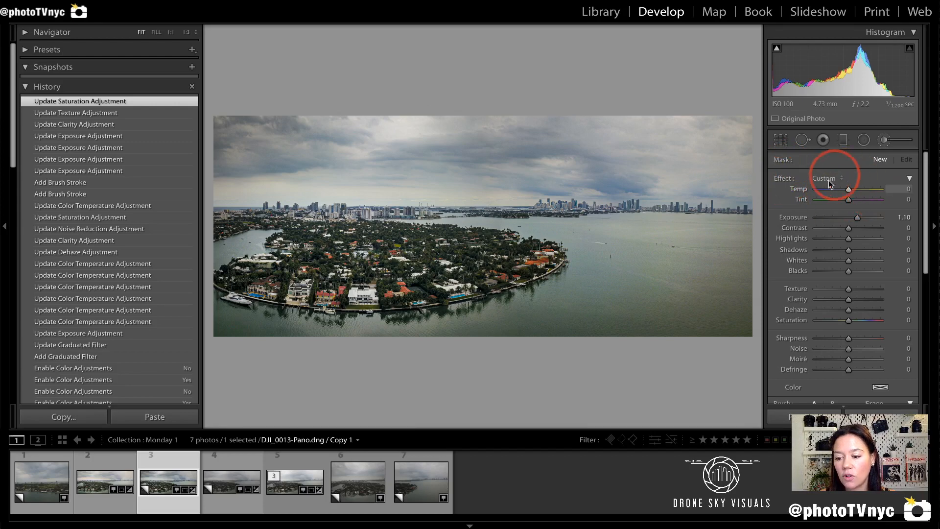
pyautogui.moveTo(884, 246)
pyautogui.mouseDown()
pyautogui.moveTo(863, 172)
pyautogui.moveTo(829, 254)
pyautogui.moveTo(894, 277)
pyautogui.moveTo(906, 249)
pyautogui.mouseUp()
pyautogui.doubleClick(784, 180)
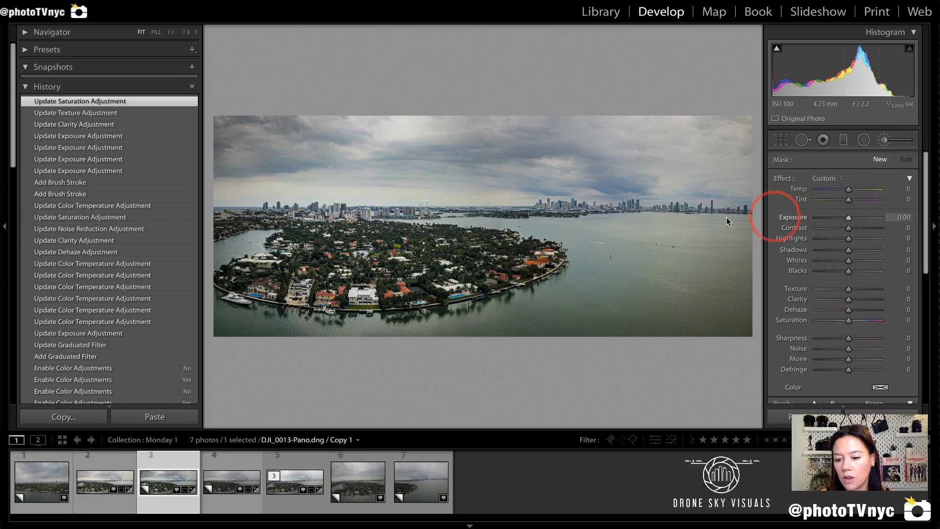
pyautogui.click(857, 217)
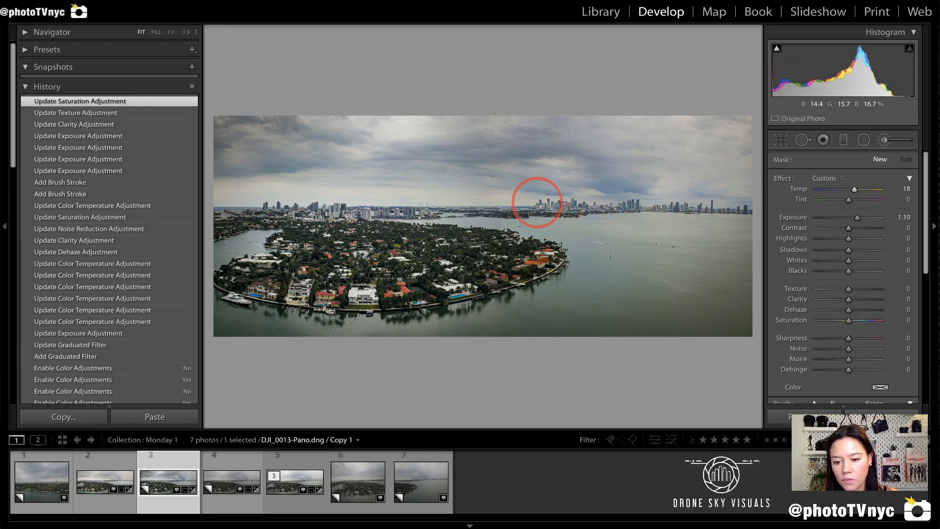
pyautogui.moveTo(537, 202); pyautogui.dragTo(636, 196)
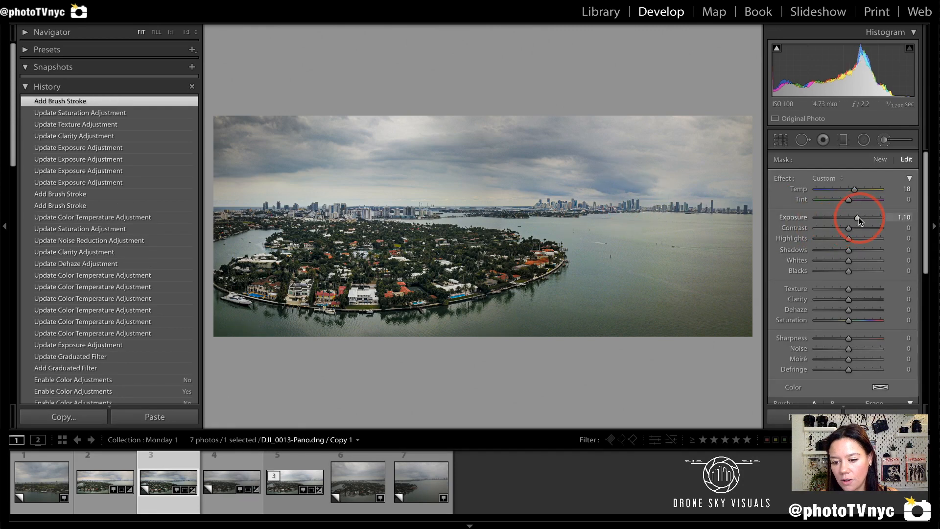
# Step: Set the skyline brush mask's Exposure to 1.66, Dehaze to 42 and Temp to 35
pyautogui.moveTo(859, 218); pyautogui.dragTo(863, 216)
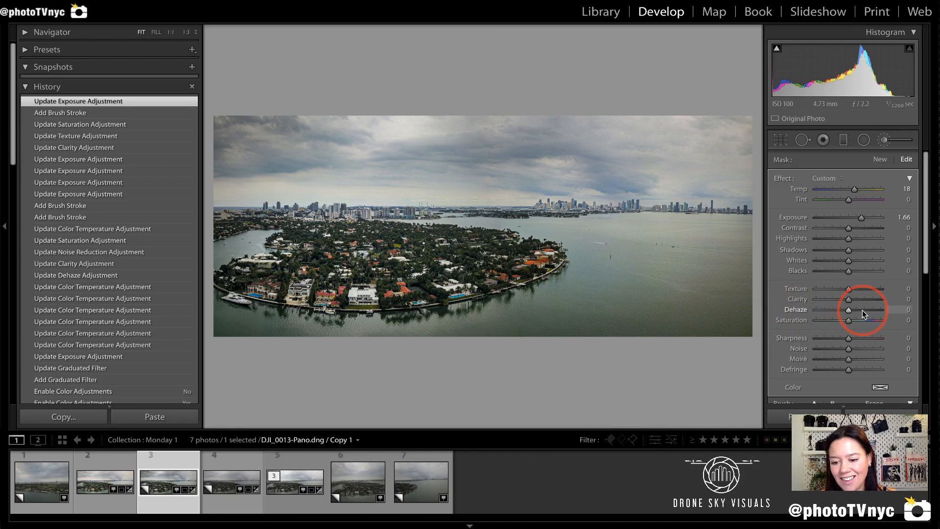
pyautogui.click(862, 309)
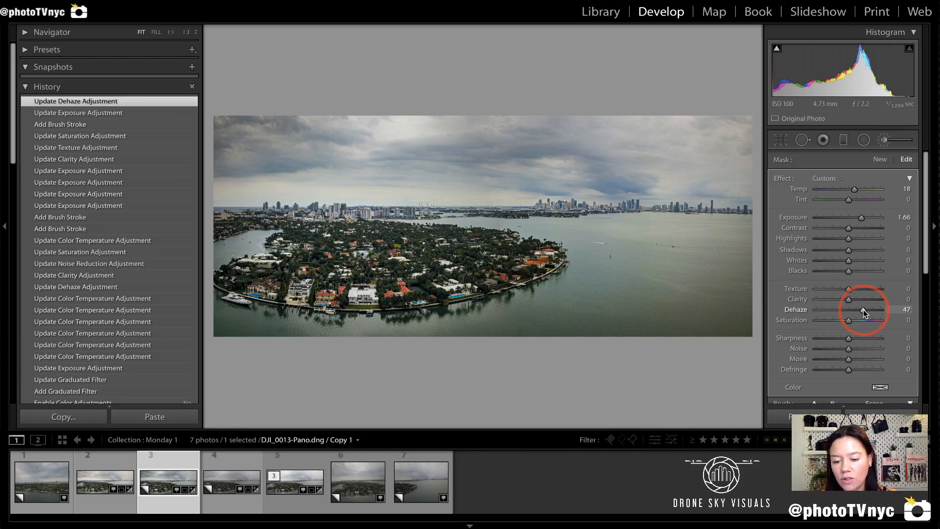
pyautogui.moveTo(862, 309); pyautogui.dragTo(861, 310)
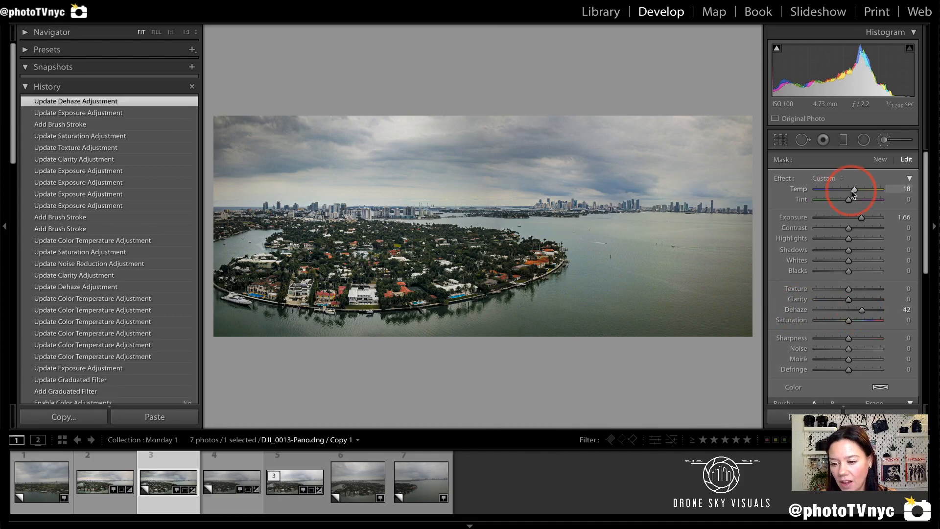
pyautogui.moveTo(854, 189); pyautogui.dragTo(855, 189)
pyautogui.moveTo(857, 189); pyautogui.dragTo(859, 190)
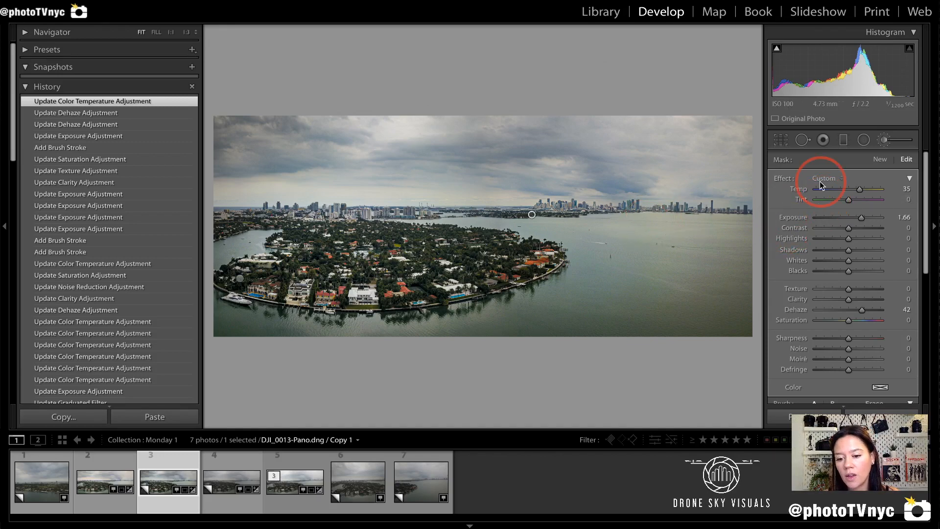
# Step: Set the skyline mask's Texture to 21 and Clarity to 28, and add another brush stroke over the skyline
pyautogui.click(858, 300)
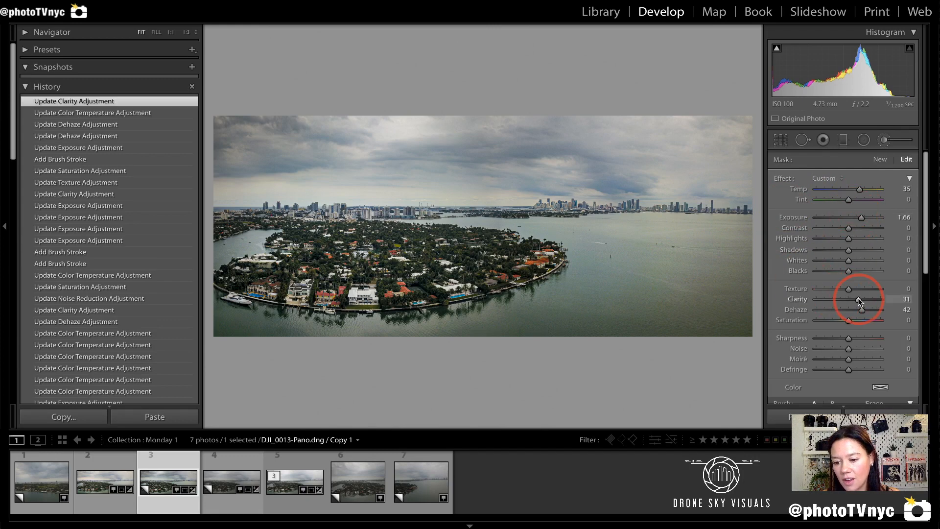
pyautogui.click(855, 290)
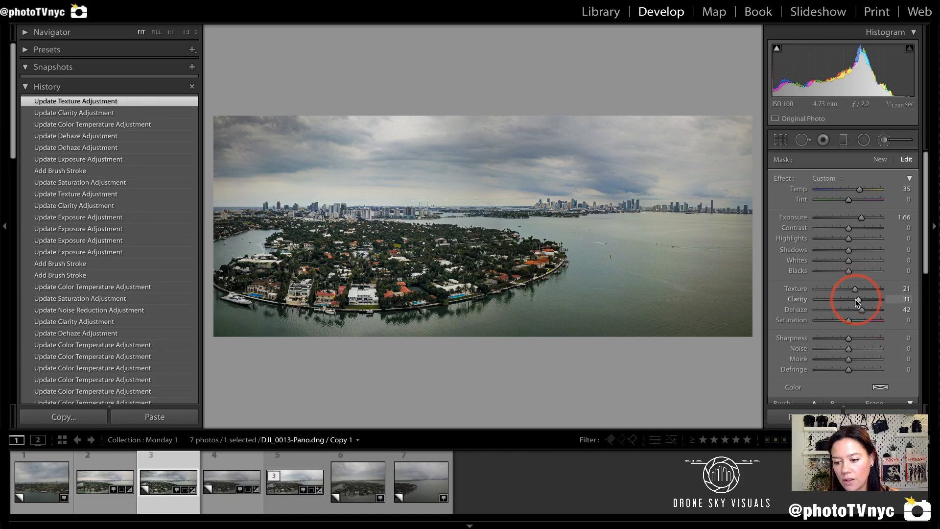
pyautogui.click(856, 299)
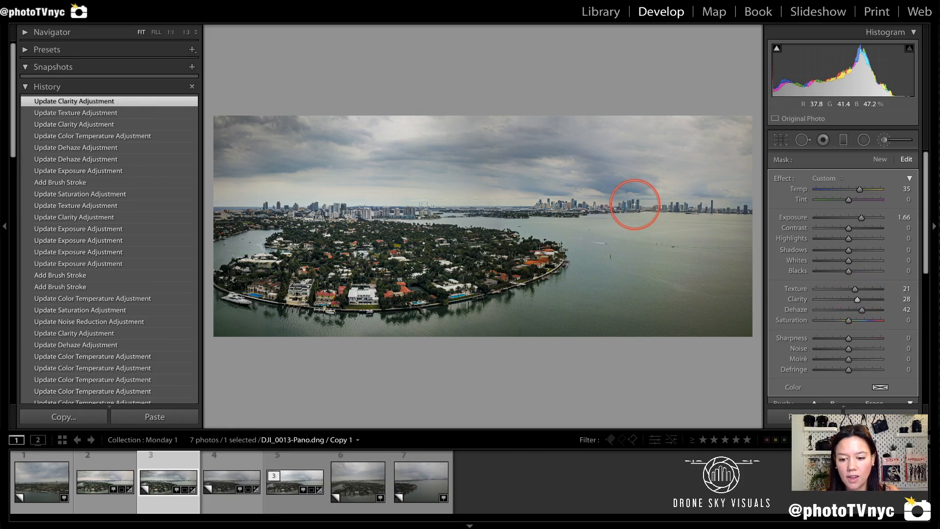
pyautogui.click(644, 204)
# Step: Examine the skyline at 1:1, compare it with the before version, and return to the fitted view
pyautogui.press('z')
pyautogui.moveTo(656, 292); pyautogui.dragTo(157, 206)
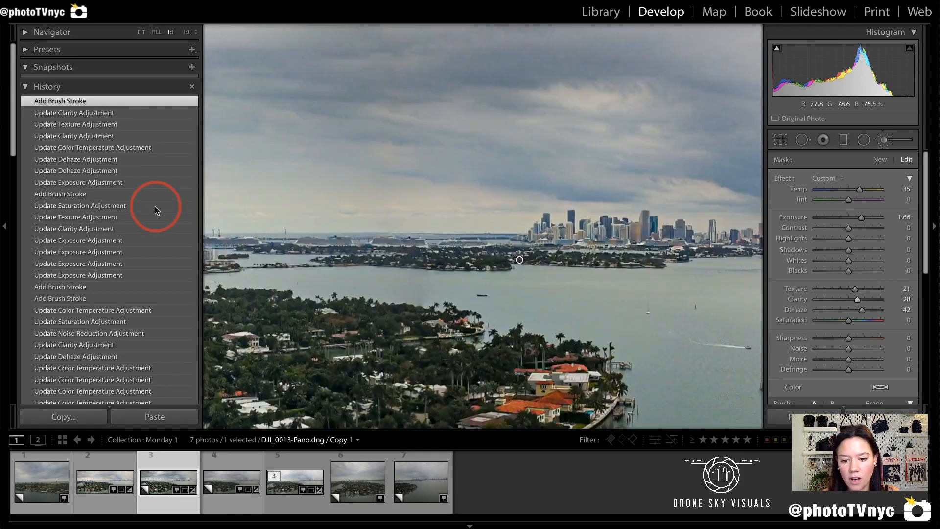
pyautogui.moveTo(660, 202); pyautogui.dragTo(379, 187)
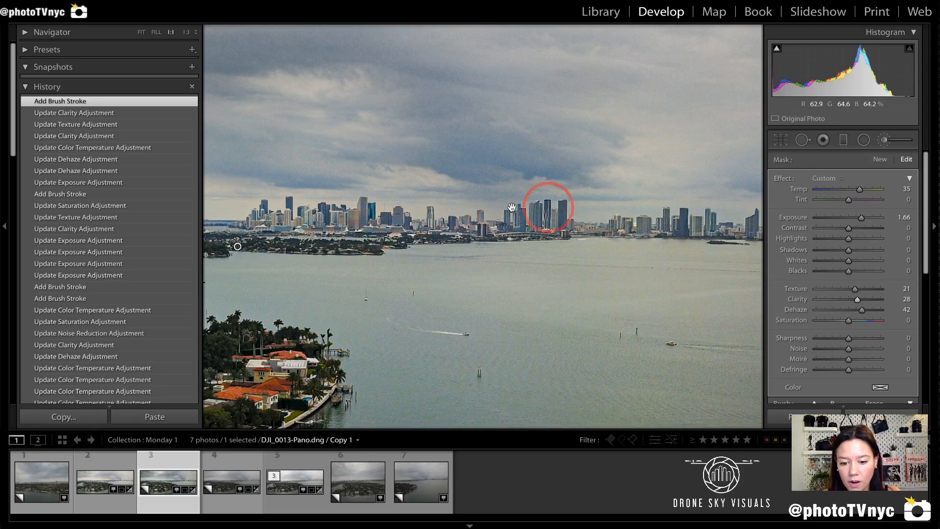
pyautogui.moveTo(486, 203); pyautogui.dragTo(581, 209)
pyautogui.moveTo(654, 210); pyautogui.dragTo(598, 214)
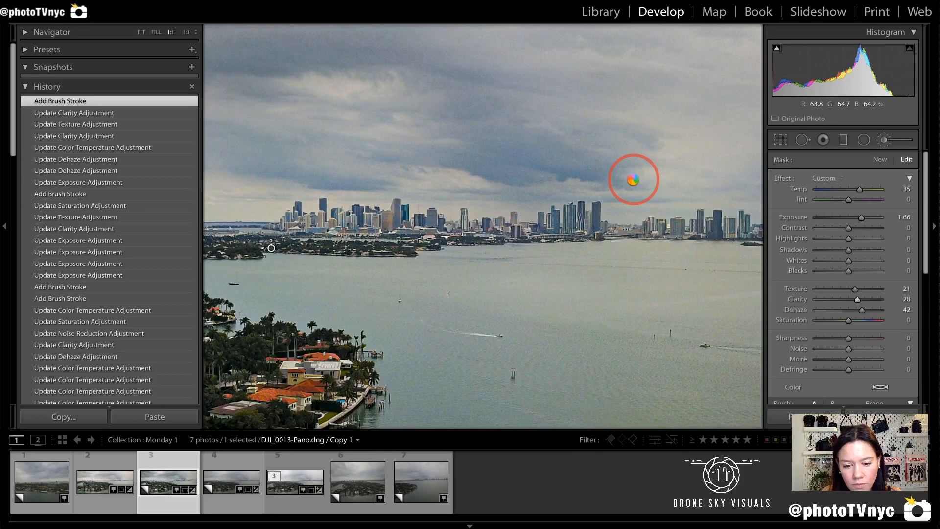
pyautogui.press('\\')
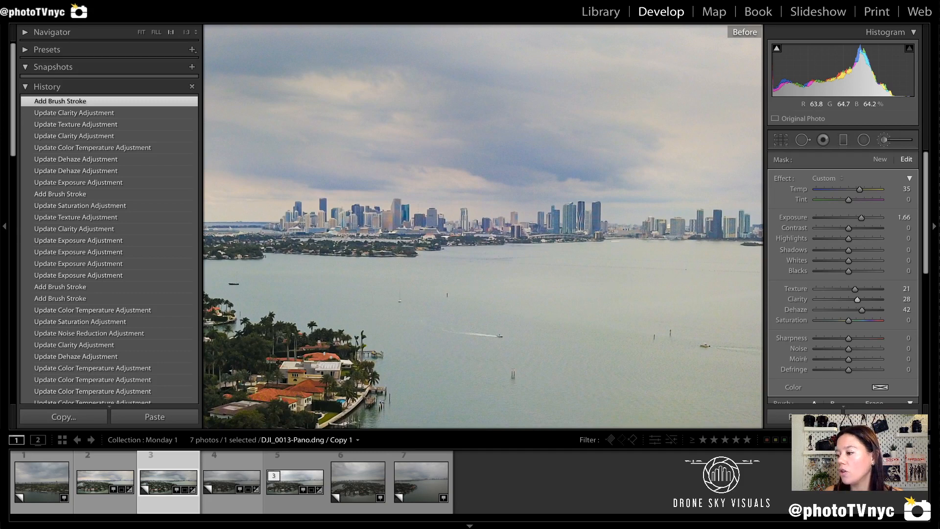
pyautogui.press('\\')
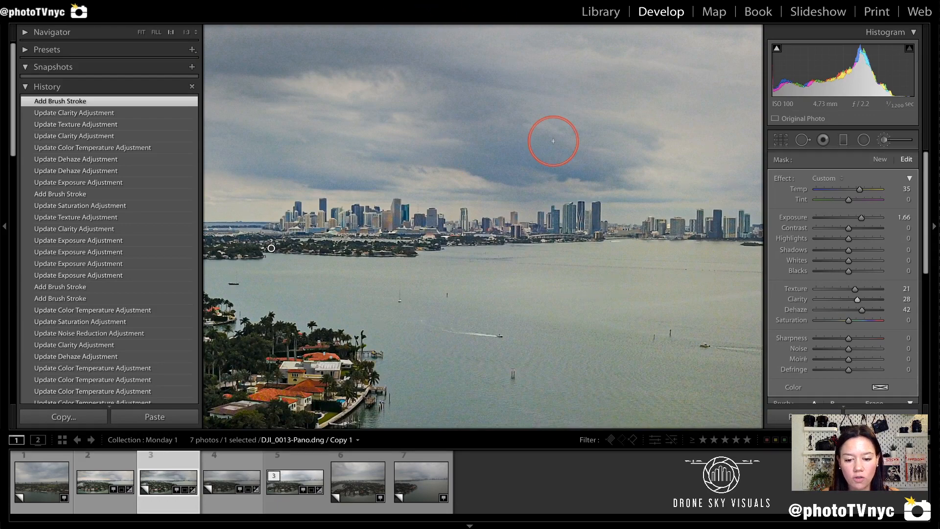
pyautogui.press('z')
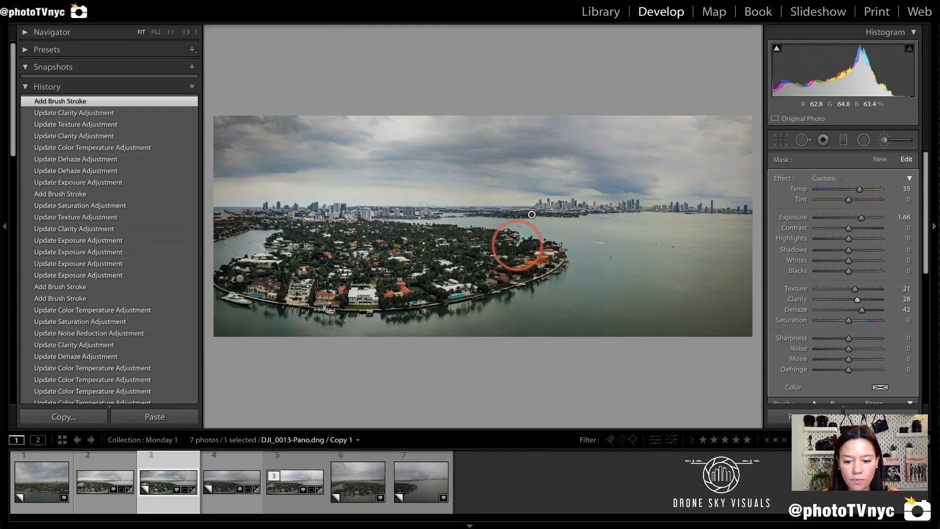
# Step: Compare the unedited Copy 2 of the panorama with the edited Copy 1, ending on Copy 1
pyautogui.click(219, 477)
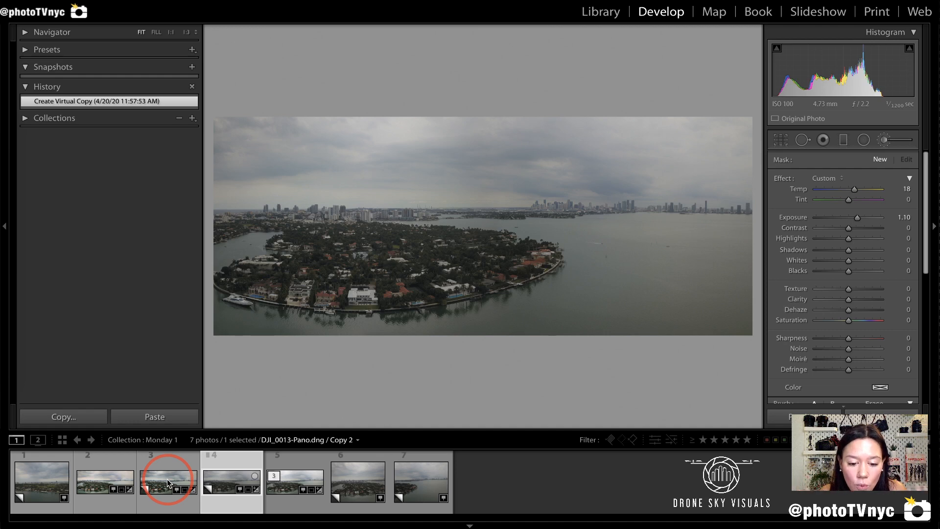
pyautogui.click(167, 479)
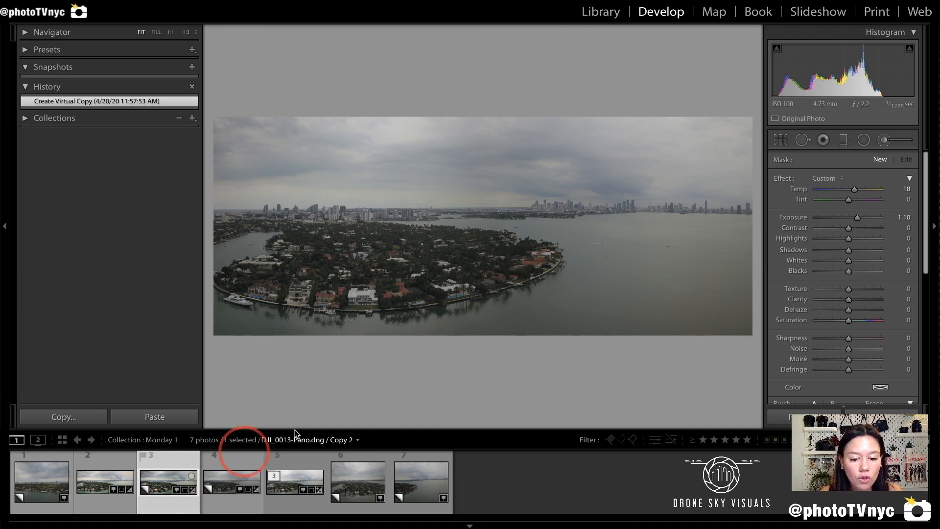
pyautogui.click(366, 402)
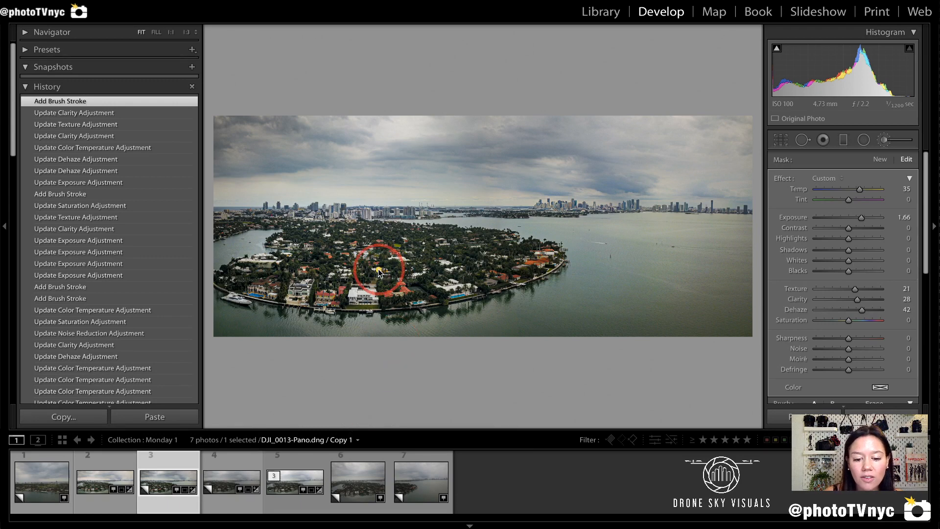
pyautogui.moveTo(379, 271)
pyautogui.mouseDown()
pyautogui.moveTo(387, 235)
pyautogui.moveTo(420, 190)
pyautogui.moveTo(487, 164)
pyautogui.moveTo(550, 167)
pyautogui.moveTo(530, 146)
pyautogui.moveTo(555, 168)
pyautogui.moveTo(523, 188)
pyautogui.moveTo(534, 158)
pyautogui.moveTo(365, 230)
pyautogui.moveTo(363, 262)
pyautogui.moveTo(340, 245)
pyautogui.mouseUp()
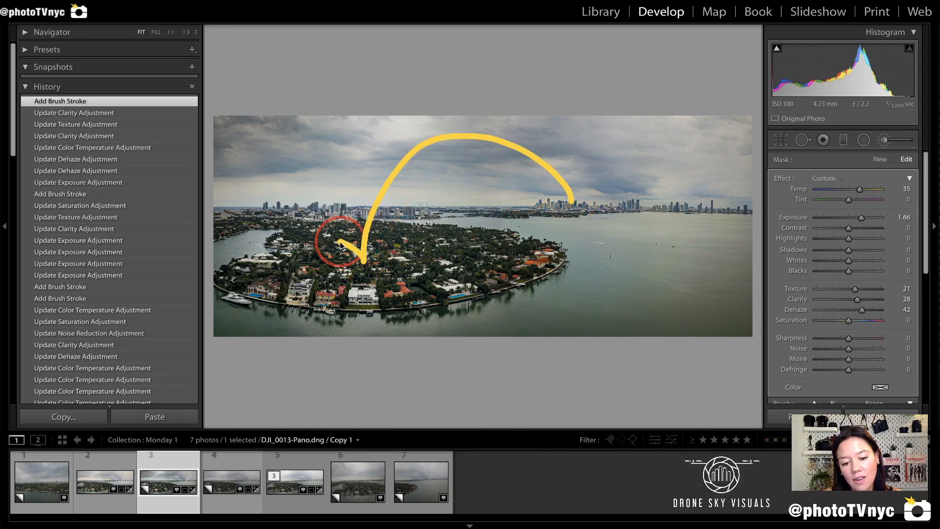
pyautogui.moveTo(537, 223)
pyautogui.mouseDown()
pyautogui.moveTo(731, 225)
pyautogui.moveTo(726, 196)
pyautogui.moveTo(537, 209)
pyautogui.mouseUp()
pyautogui.moveTo(460, 226)
pyautogui.mouseDown()
pyautogui.moveTo(411, 220)
pyautogui.moveTo(287, 234)
pyautogui.moveTo(236, 252)
pyautogui.moveTo(243, 288)
pyautogui.moveTo(425, 308)
pyautogui.moveTo(532, 272)
pyautogui.moveTo(430, 221)
pyautogui.mouseUp()
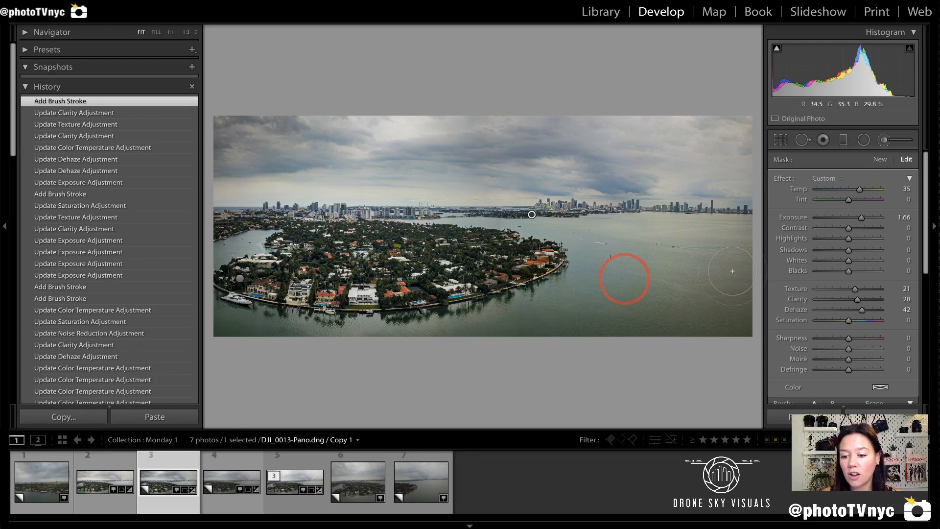
# Step: Start a new brush mask with all effect sliders reset to zero and its color tint set to orange-red
pyautogui.click(878, 160)
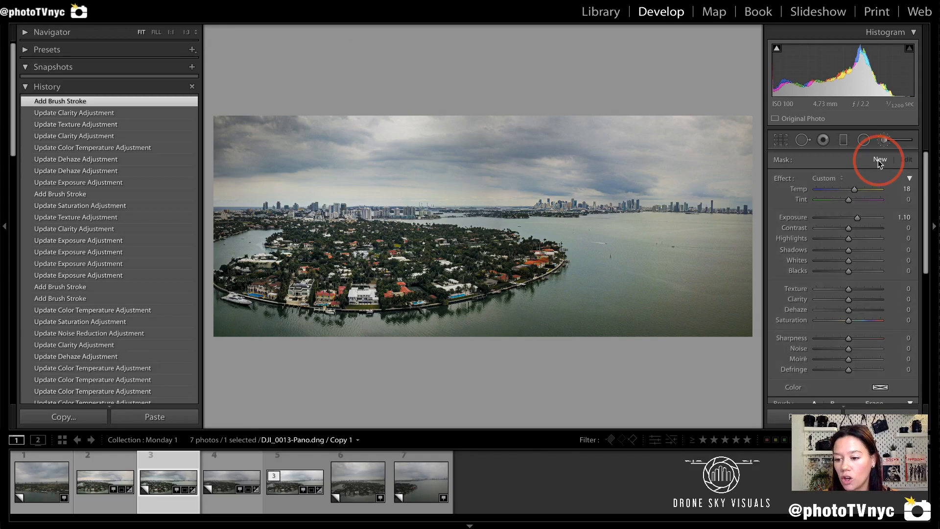
pyautogui.doubleClick(783, 177)
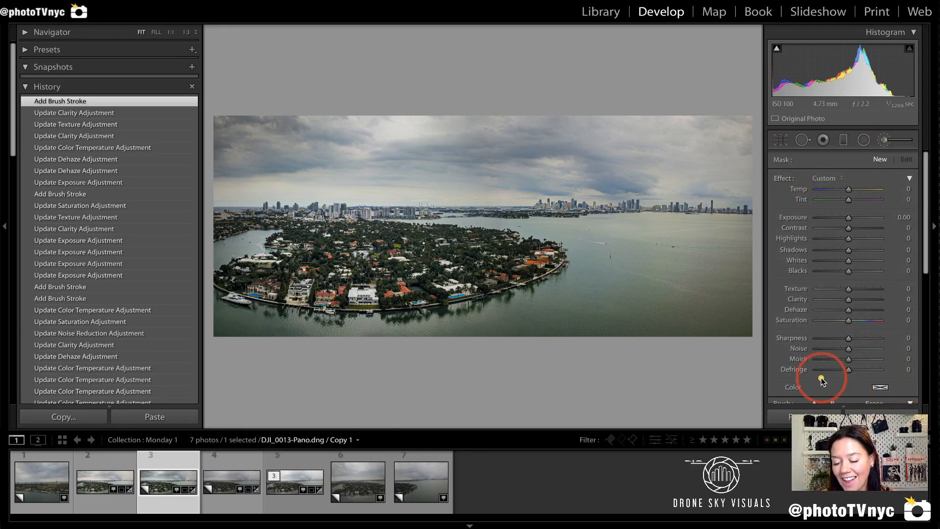
pyautogui.moveTo(821, 378)
pyautogui.mouseDown()
pyautogui.moveTo(782, 371)
pyautogui.moveTo(767, 385)
pyautogui.moveTo(906, 394)
pyautogui.moveTo(887, 372)
pyautogui.moveTo(799, 384)
pyautogui.mouseUp()
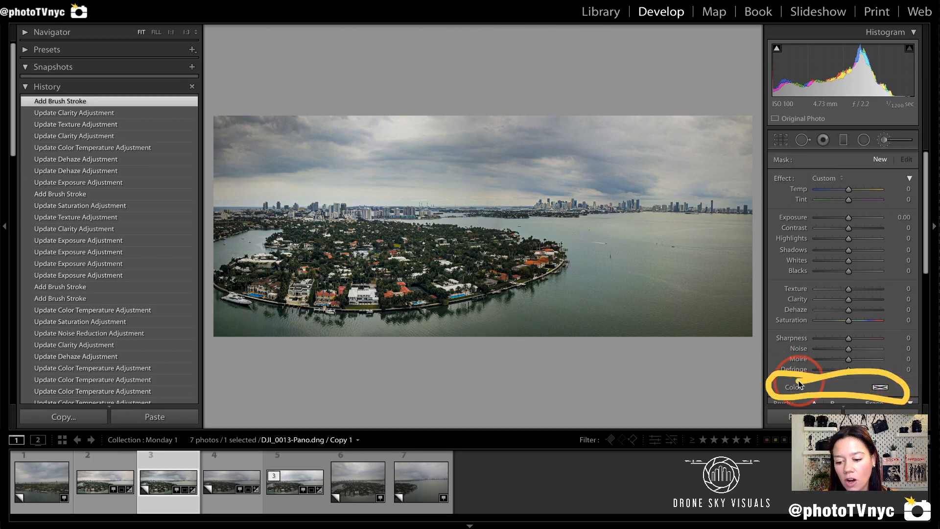
pyautogui.moveTo(245, 205)
pyautogui.mouseDown()
pyautogui.moveTo(387, 171)
pyautogui.moveTo(381, 202)
pyautogui.moveTo(445, 204)
pyautogui.mouseUp()
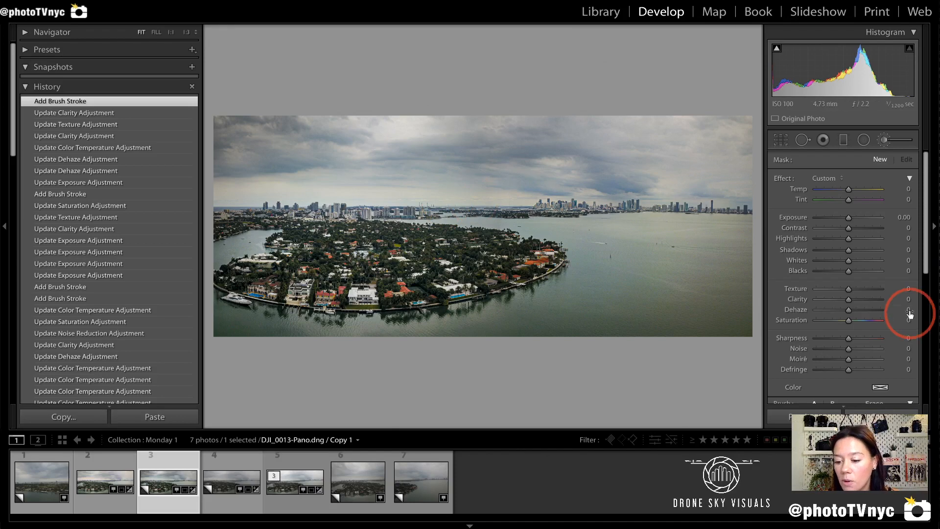
pyautogui.click(880, 389)
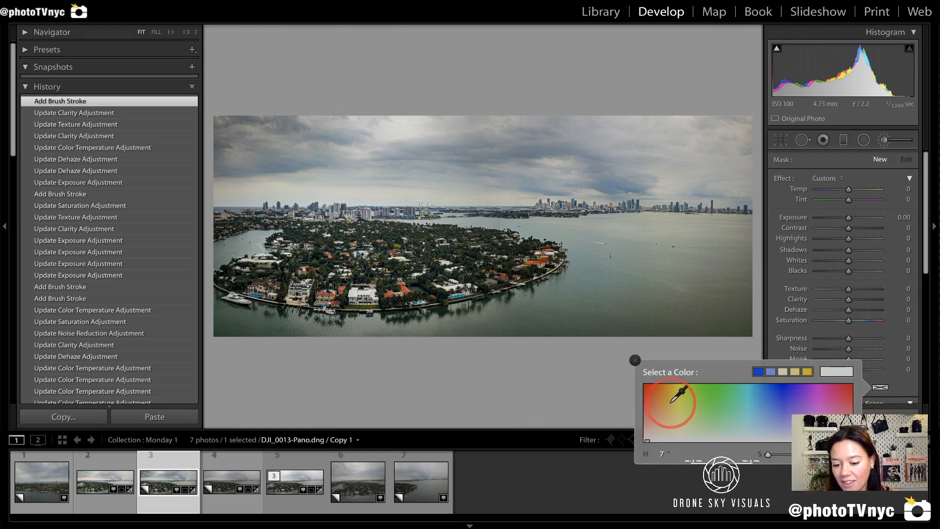
pyautogui.click(654, 406)
pyautogui.moveTo(654, 406); pyautogui.dragTo(647, 400)
pyautogui.click(636, 361)
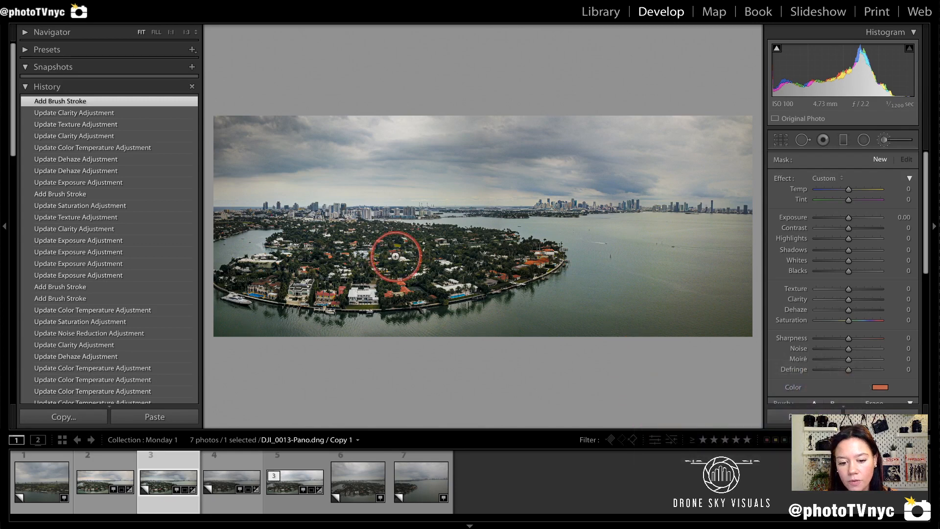
# Step: Brush the orange-red tint onto the bright sky just above the skyline on the island side of the panorama
pyautogui.moveTo(839, 252)
pyautogui.mouseDown()
pyautogui.moveTo(850, 180)
pyautogui.moveTo(868, 389)
pyautogui.moveTo(844, 385)
pyautogui.moveTo(840, 253)
pyautogui.mouseUp()
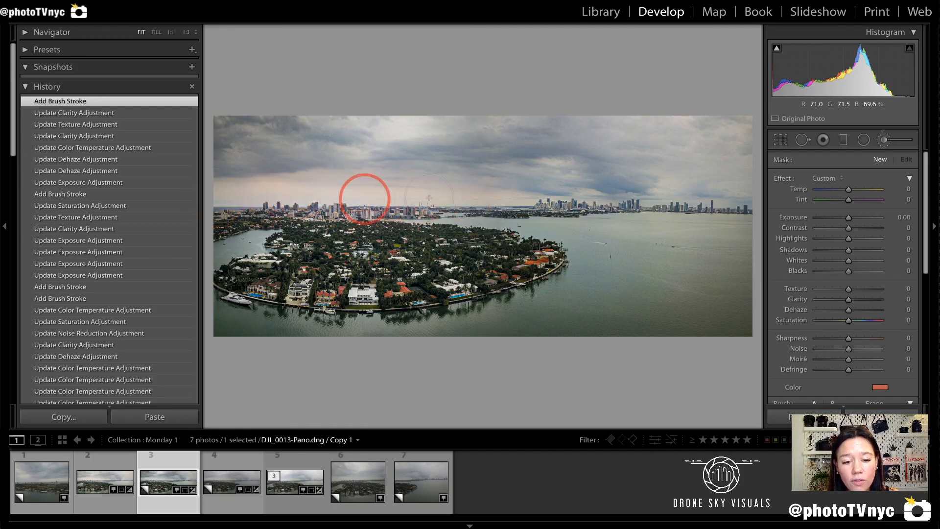
pyautogui.click(517, 172)
pyautogui.moveTo(536, 168)
pyautogui.mouseDown()
pyautogui.moveTo(444, 150)
pyautogui.moveTo(513, 155)
pyautogui.mouseUp()
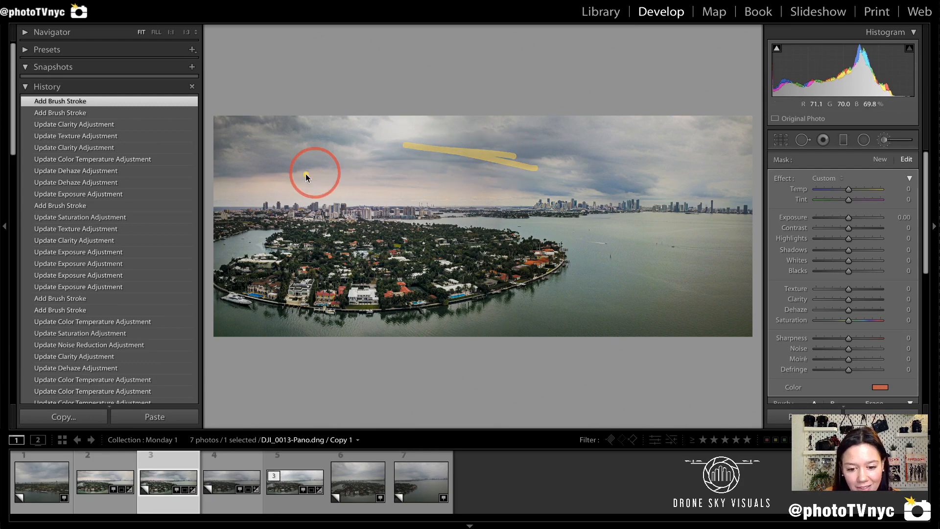
pyautogui.moveTo(234, 164)
pyautogui.mouseDown()
pyautogui.moveTo(416, 152)
pyautogui.moveTo(537, 174)
pyautogui.moveTo(529, 202)
pyautogui.moveTo(392, 217)
pyautogui.moveTo(259, 206)
pyautogui.moveTo(241, 179)
pyautogui.mouseUp()
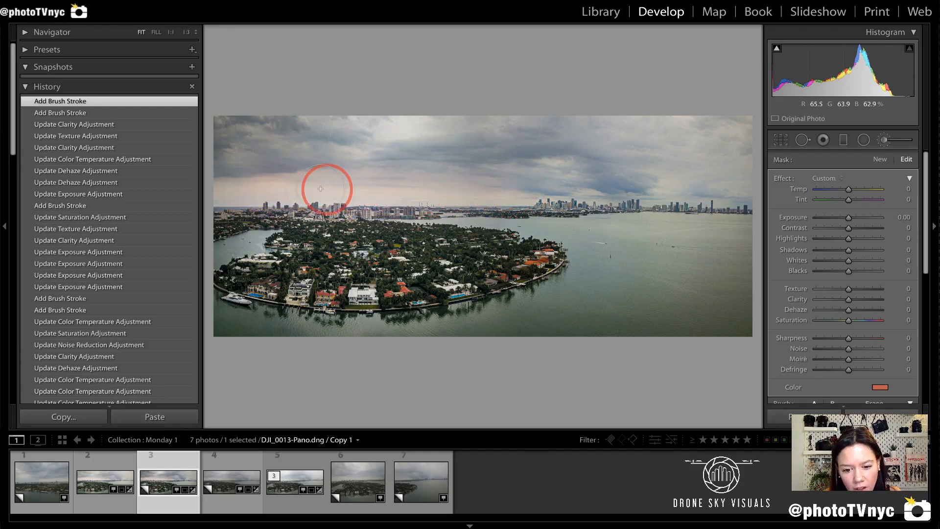
# Step: Erase the orange-red tint from the darker clouds higher in the sky with further brush strokes
pyautogui.moveTo(269, 169)
pyautogui.mouseDown()
pyautogui.moveTo(264, 146)
pyautogui.moveTo(270, 151)
pyautogui.mouseUp()
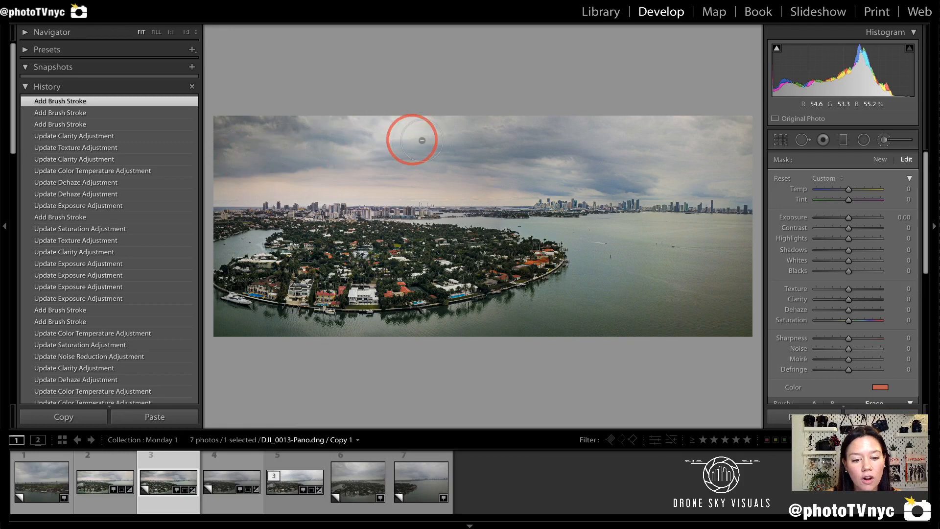
pyautogui.moveTo(422, 140)
pyautogui.mouseDown()
pyautogui.moveTo(481, 157)
pyautogui.moveTo(466, 168)
pyautogui.moveTo(466, 159)
pyautogui.moveTo(520, 167)
pyautogui.mouseUp()
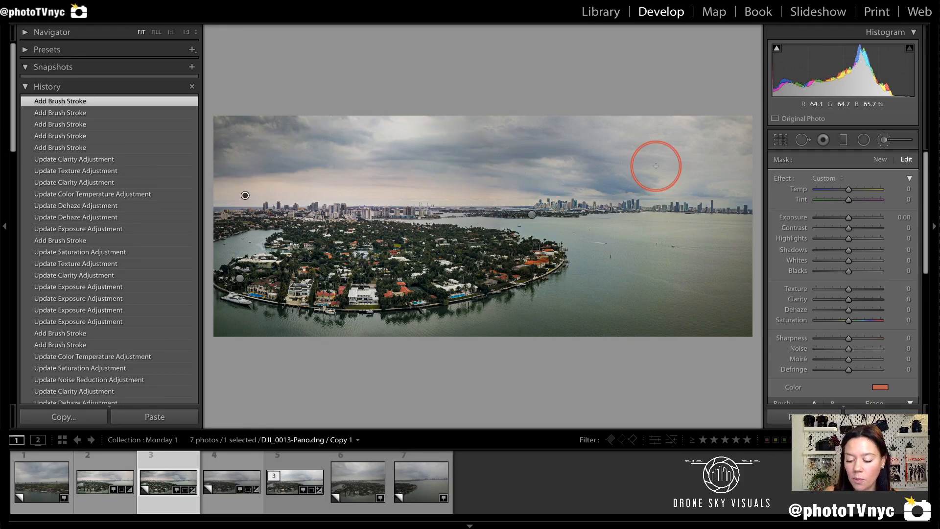
pyautogui.moveTo(458, 162)
pyautogui.mouseDown()
pyautogui.moveTo(379, 145)
pyautogui.moveTo(245, 147)
pyautogui.moveTo(249, 208)
pyautogui.moveTo(448, 225)
pyautogui.moveTo(484, 172)
pyautogui.mouseUp()
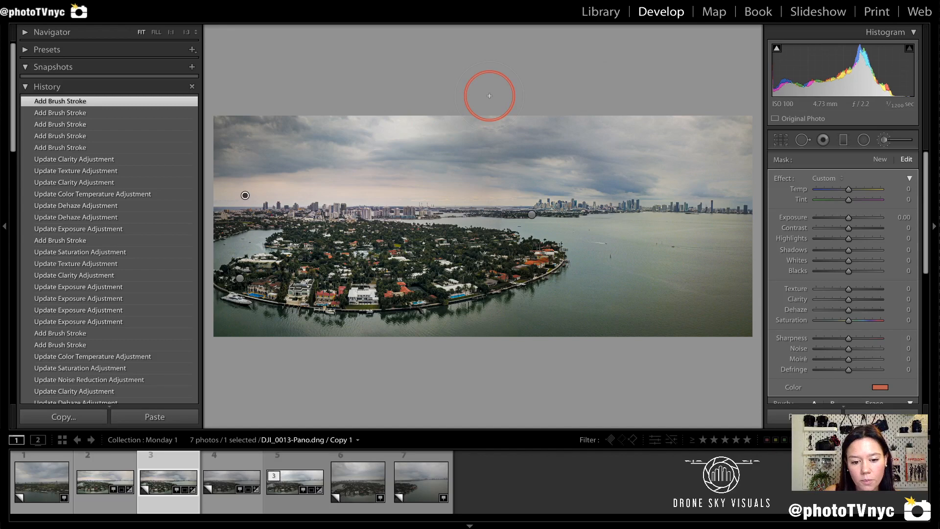
# Step: Delete the orange-red sky tint mask to compare the sky without it, and undo the deletion
pyautogui.press('Delete')
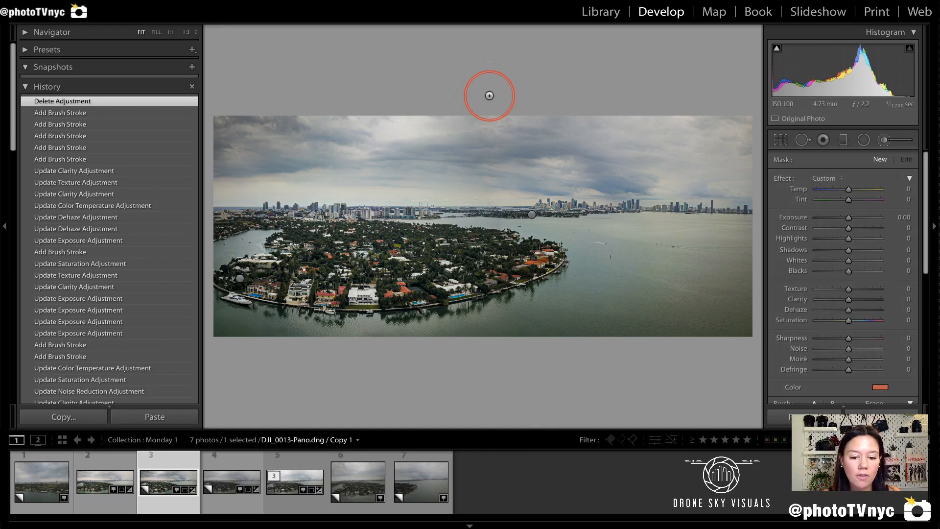
pyautogui.hotkey('ctrl', 'z')
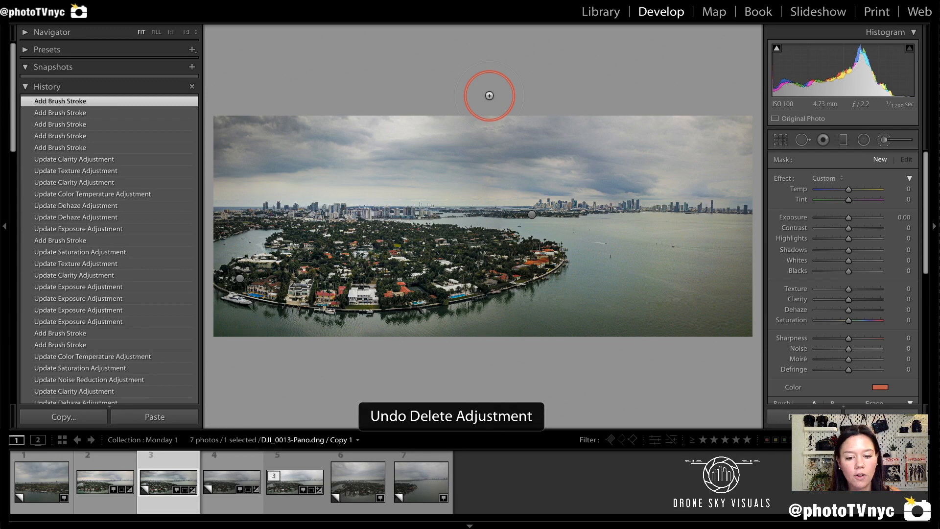